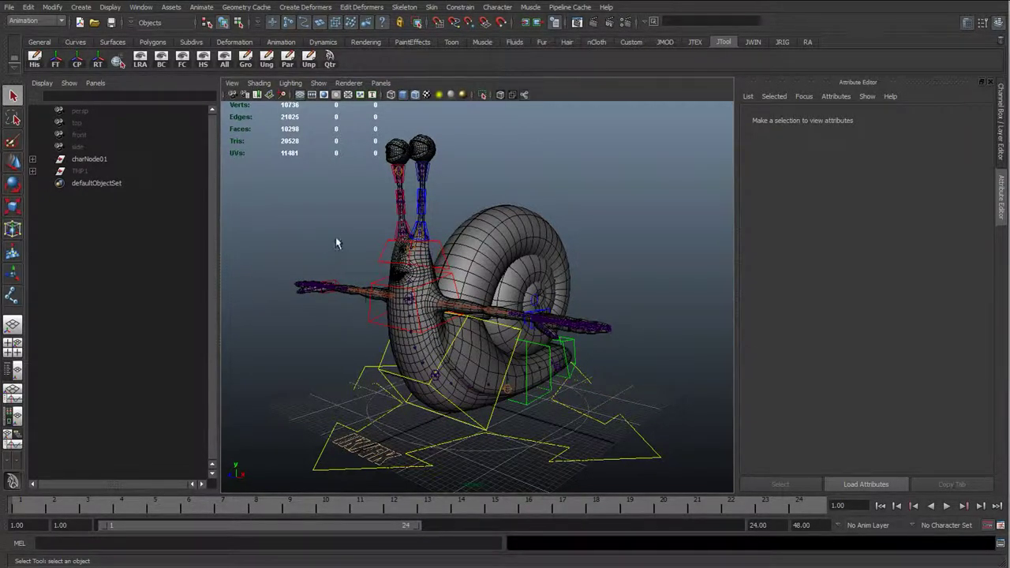
- Hide the Attribute Editor and examine the snail rig's eyestalk, face and arm controls from several angles
click(1000, 194)
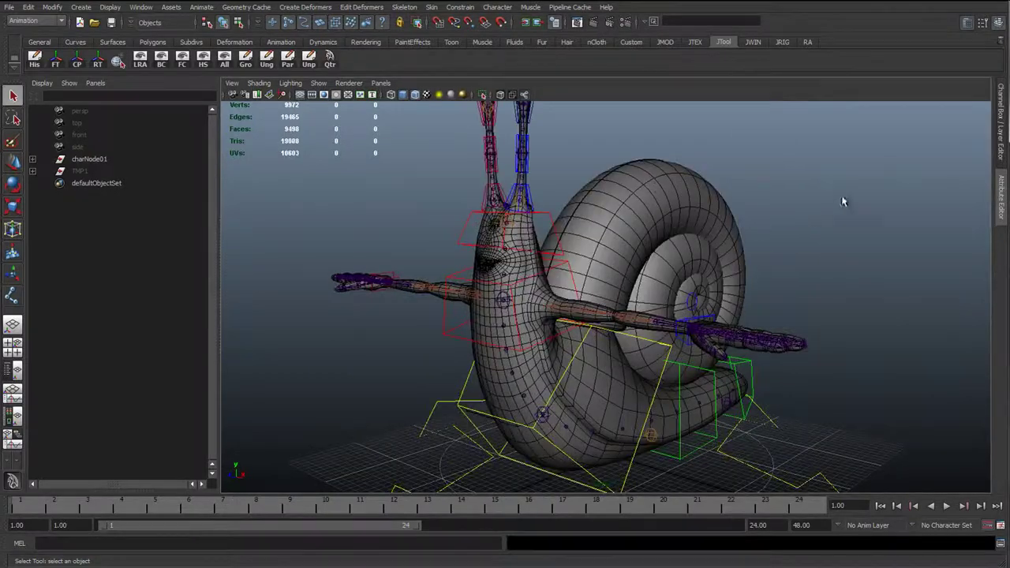
alt+right_drag(811, 256, 499, 294)
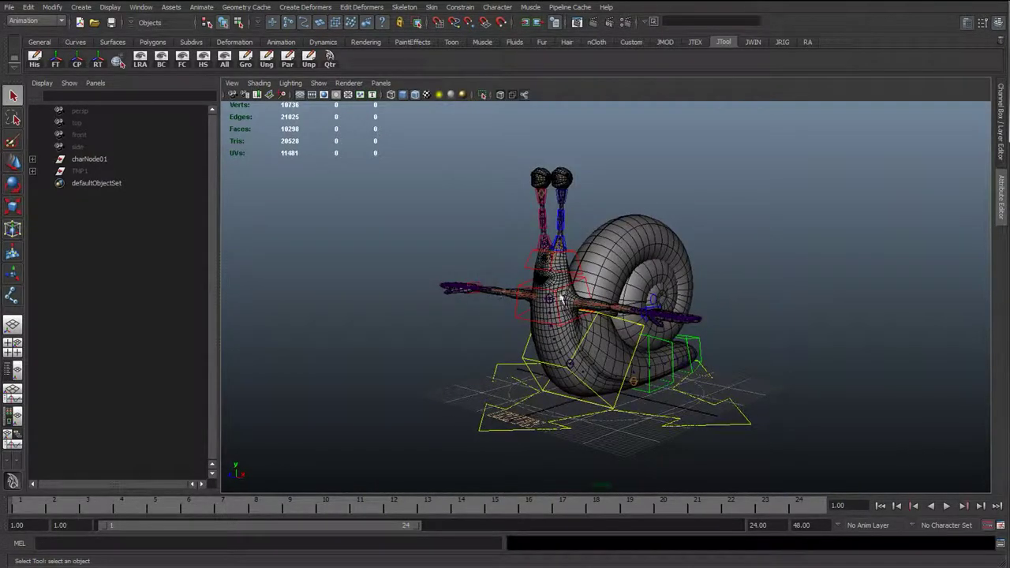
alt+right_drag(567, 296, 665, 310)
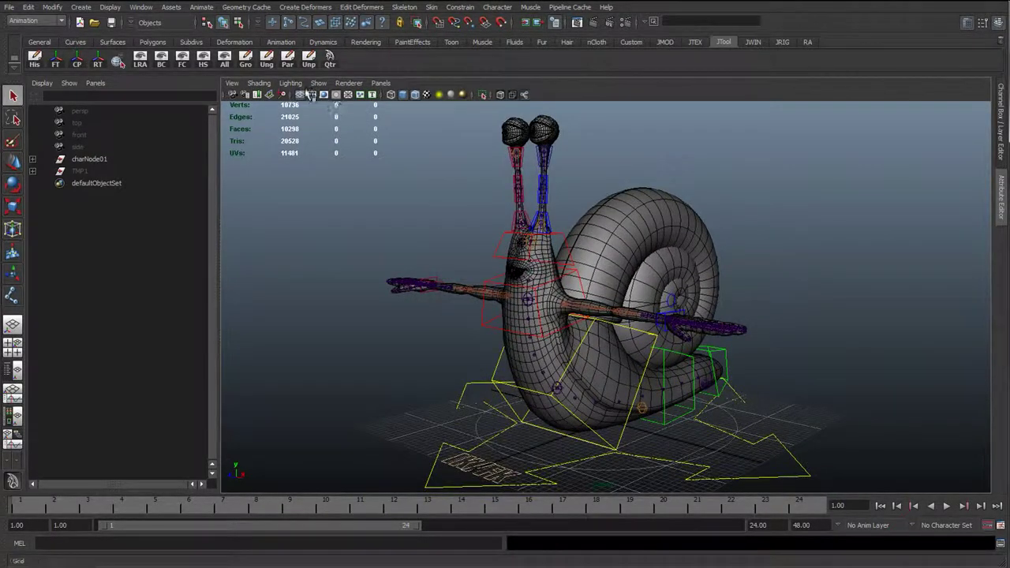
alt+drag(427, 203, 462, 297)
alt+right_drag(462, 297, 492, 282)
mouse_move(492, 283)
alt+mouse_down()
mouse_move(511, 292)
mouse_move(502, 289)
alt+mouse_up()
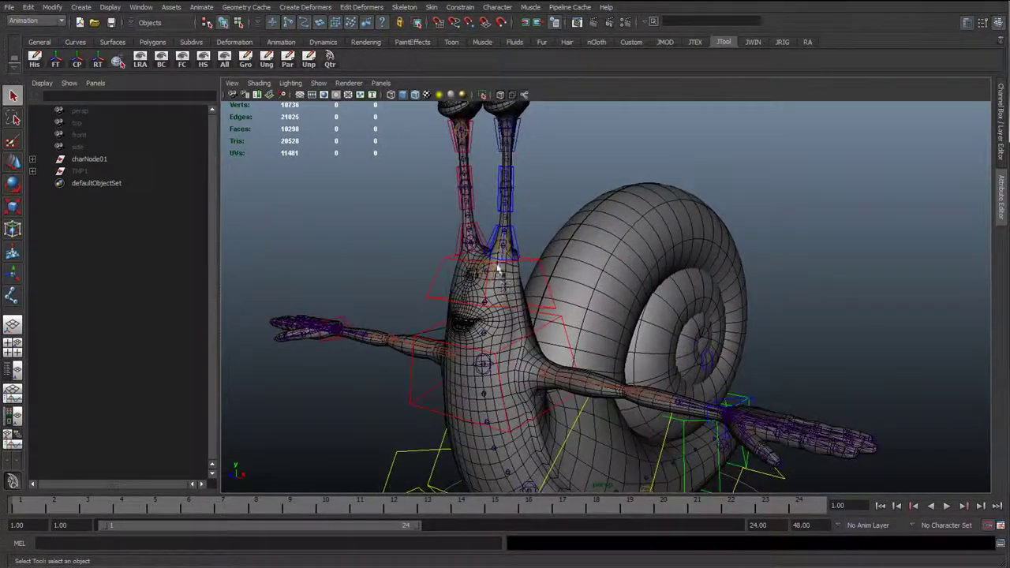
alt+middle_drag(498, 269, 521, 302)
click(509, 278)
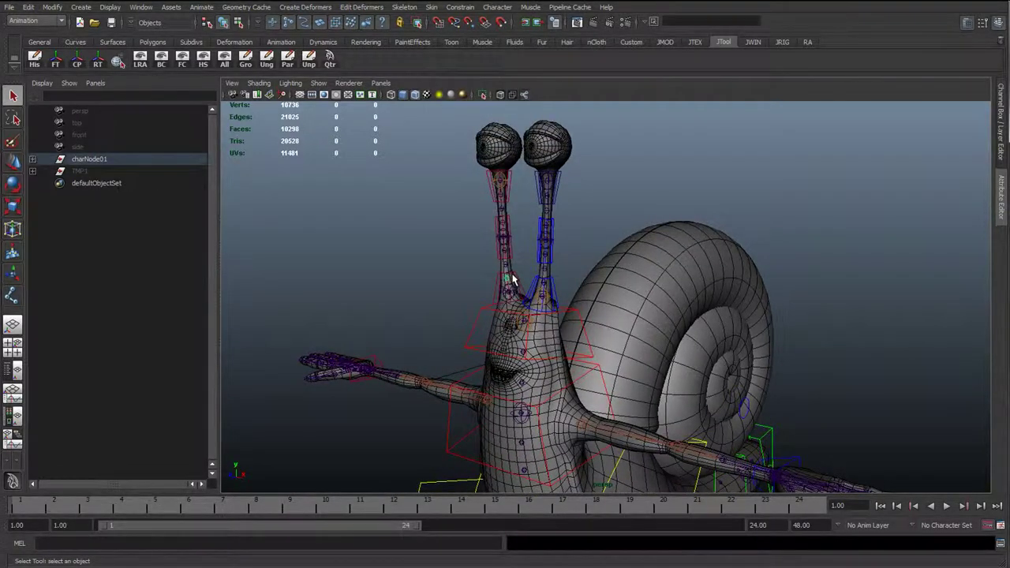
key(w)
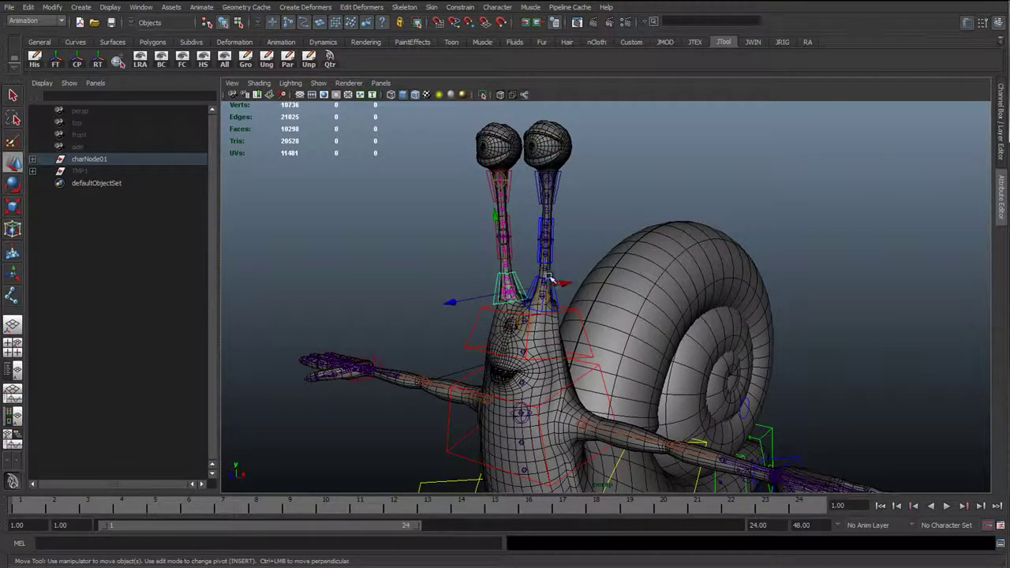
alt+drag(535, 276, 614, 213)
click(616, 224)
key(e)
click(928, 217)
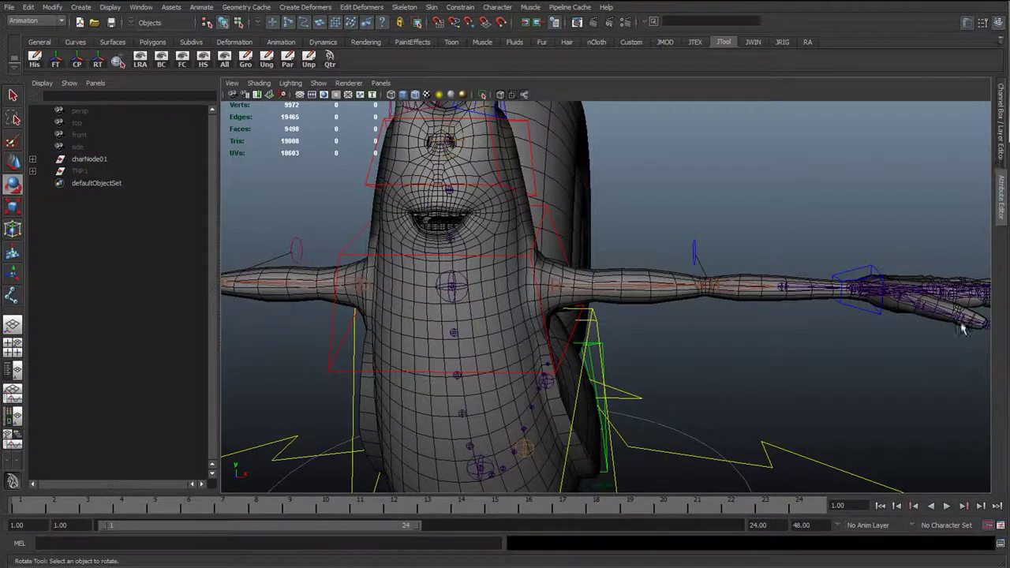
- Show the Channel Box and hide the Mesh display layer so only the rig's controls and joints are displayed
click(997, 153)
click(751, 436)
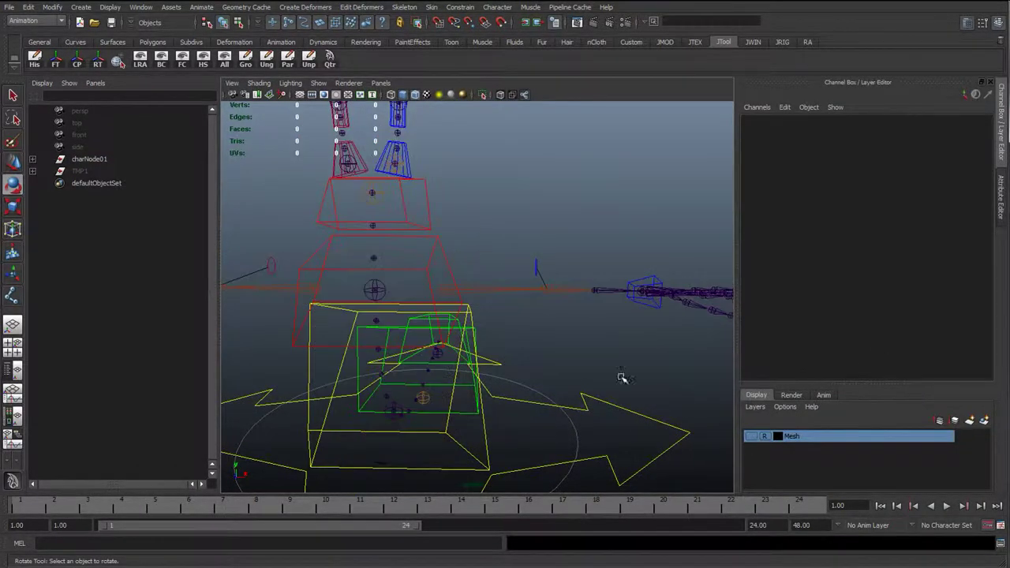
alt+drag(579, 356, 573, 290)
click(320, 83)
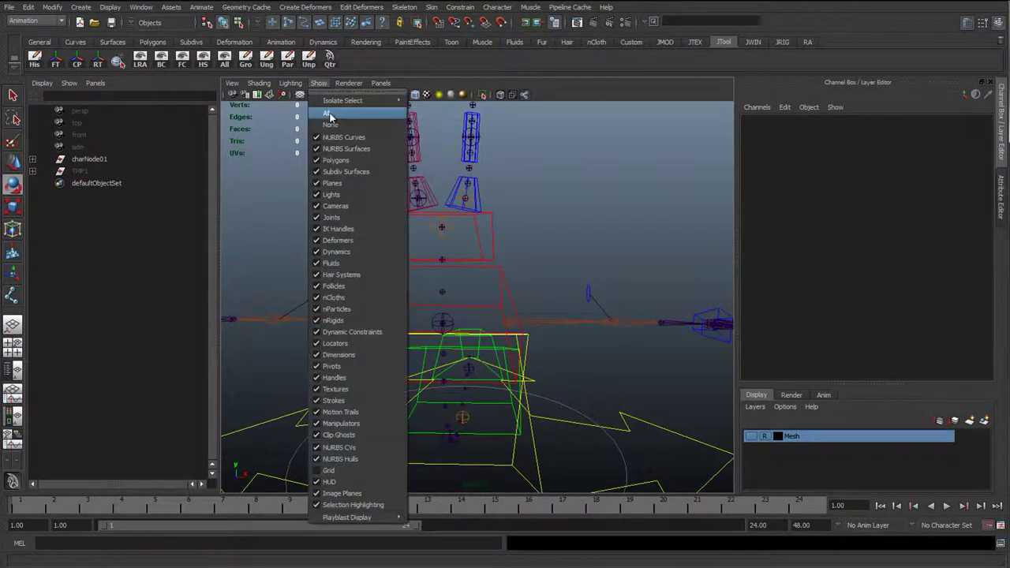
click(322, 82)
- Try rotating the cc_upperBody_01 control in the front view, and undo the rotation
key(space)
drag(480, 292, 483, 305)
mouse_move(454, 186)
alt+middle_down()
mouse_move(469, 325)
mouse_move(444, 226)
alt+middle_up()
alt+middle_drag(449, 367, 449, 263)
alt+middle_drag(363, 434, 406, 342)
drag(511, 293, 550, 332)
alt+middle_drag(550, 332, 536, 315)
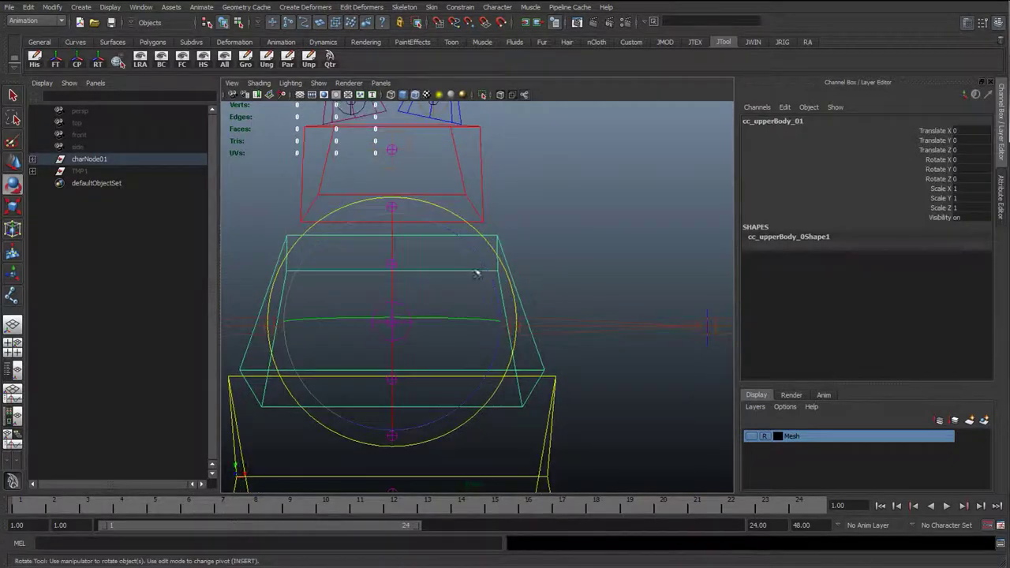
mouse_move(475, 252)
mouse_down()
mouse_move(446, 218)
mouse_move(485, 265)
mouse_up()
key(ctrl+z)
key(w)
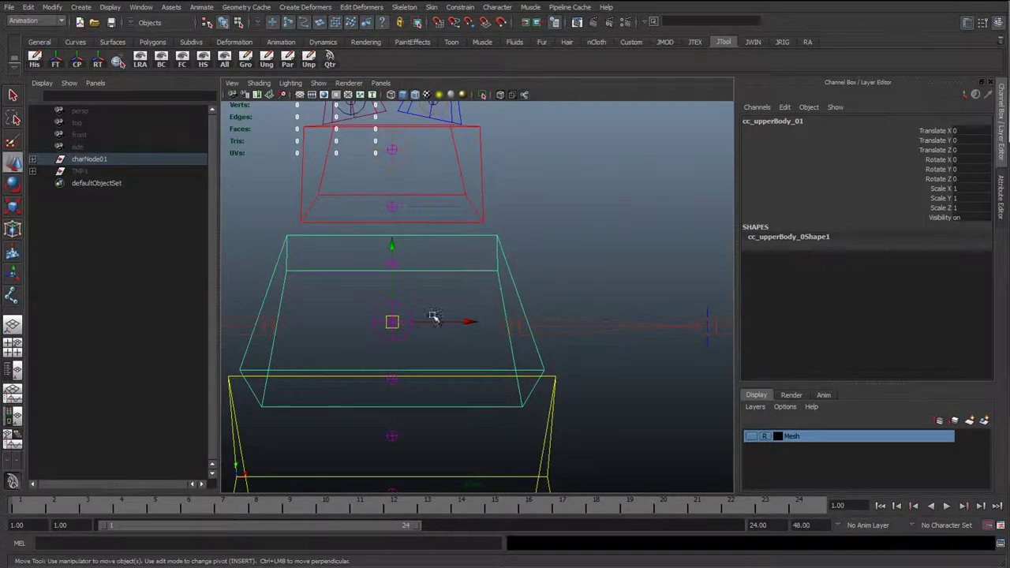
- Return to the perspective view and display the local rotation axes of the jtBn_backRibbon_014 joint
key(space)
drag(459, 304, 387, 310)
key(q)
click(358, 277)
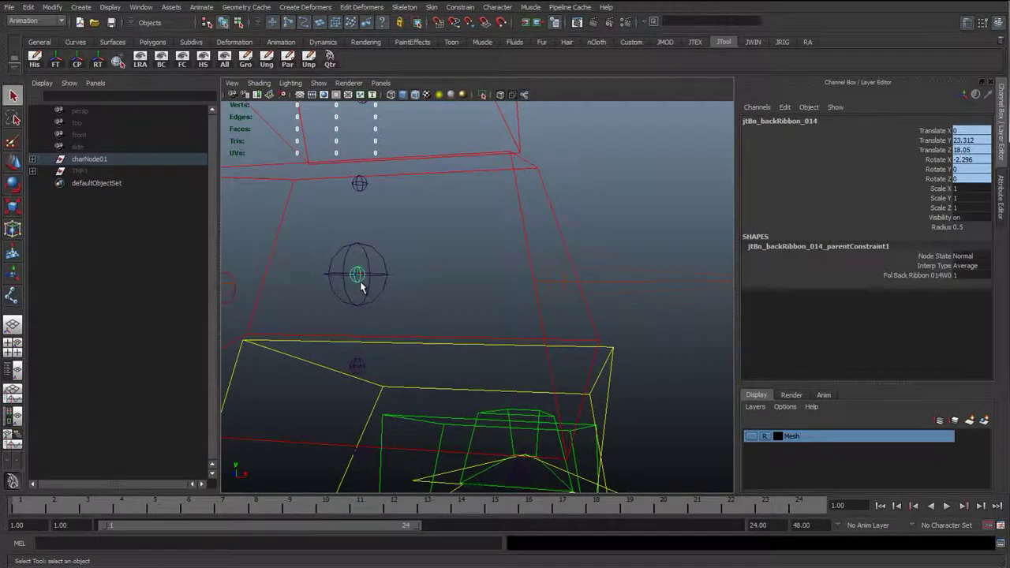
click(140, 59)
- Test-rotate the cc_upperBody_01 control back and forth around Z, to about -15 and 29 degrees
click(558, 205)
key(e)
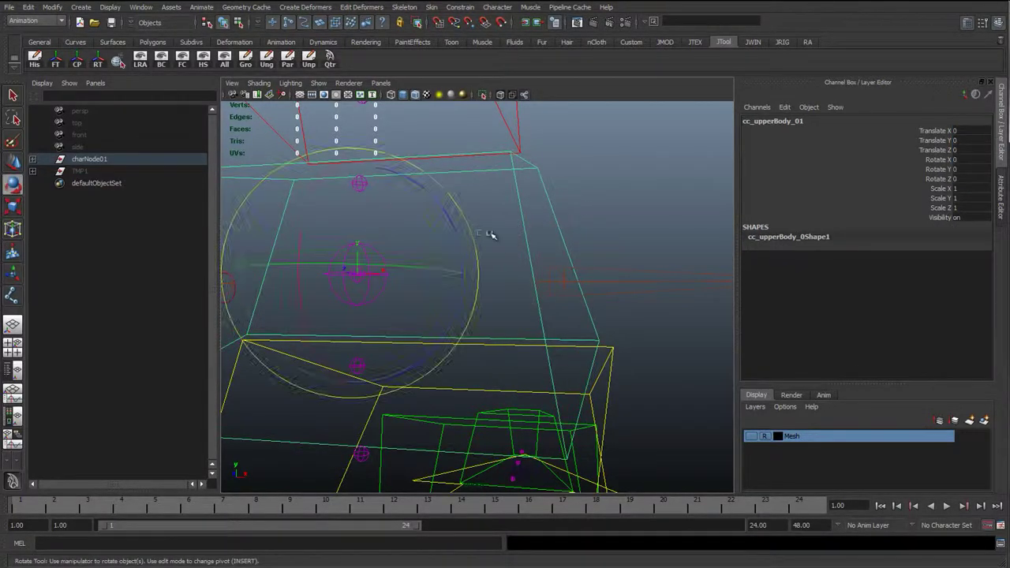
drag(458, 235, 543, 340)
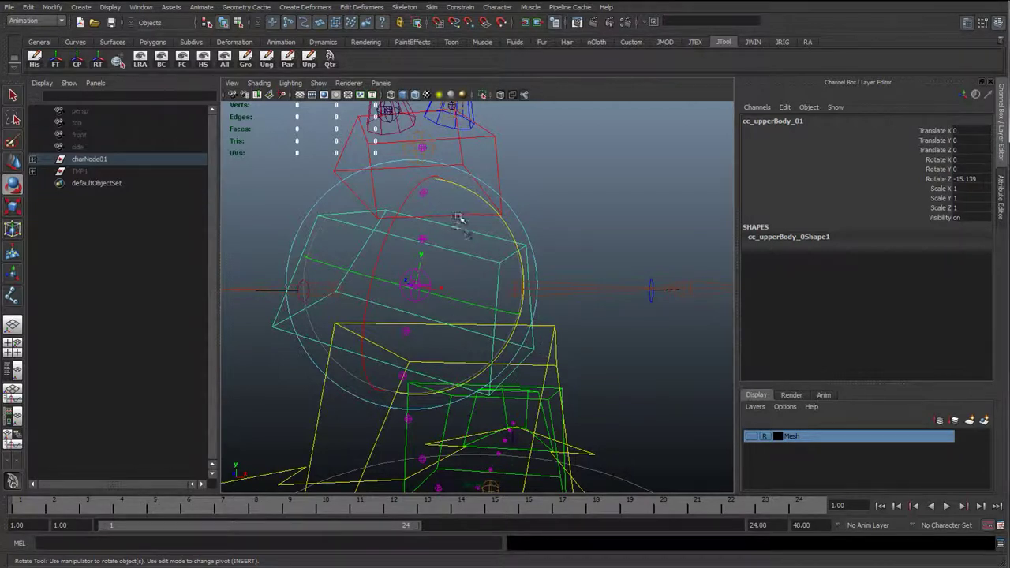
scroll(450, 284, up, 3)
scroll(425, 274, down, 3)
drag(510, 244, 369, 144)
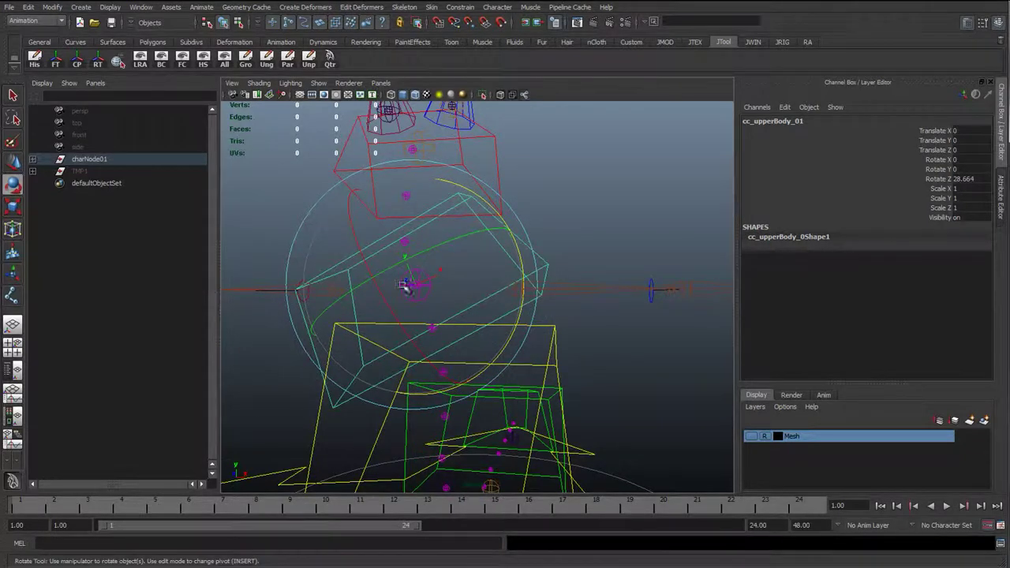
drag(505, 229, 647, 329)
- Undo the last upper body rotations and set the control's Rotate Z to 0
key(ctrl+z)
key(ctrl+z)
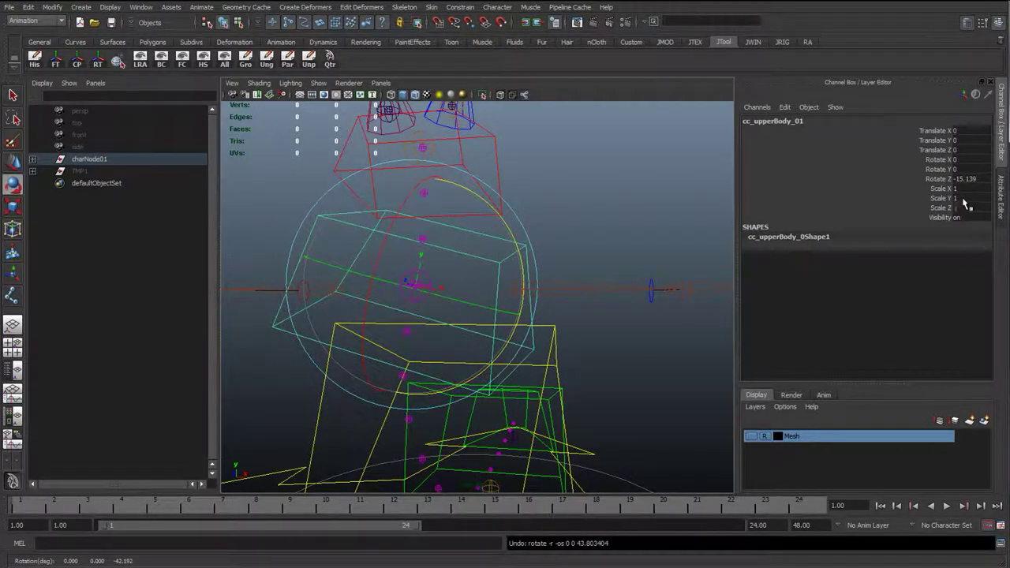
double_click(966, 179)
text(0)
key(Return)
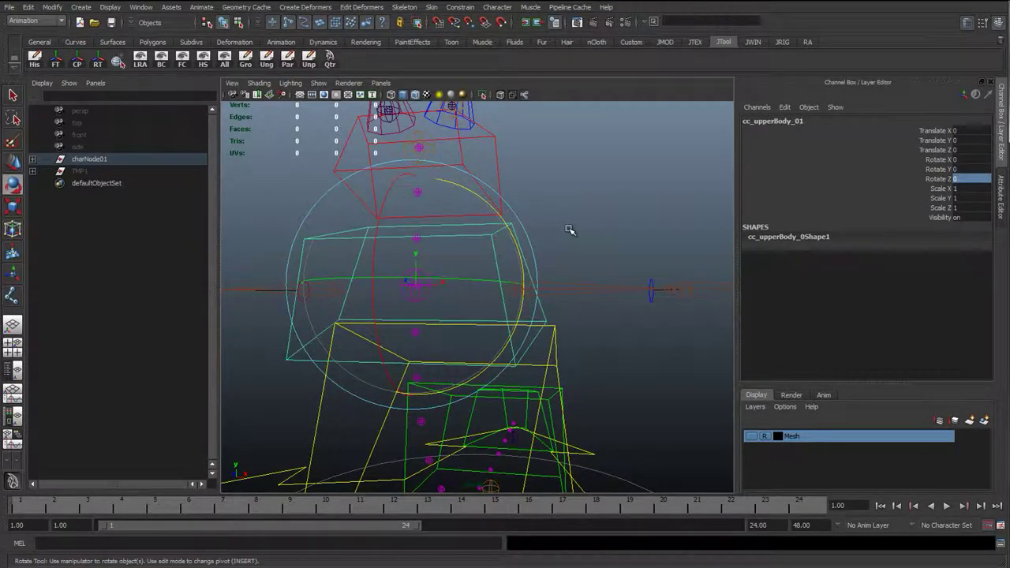
- Select the jtBn_backRibbon_014 joint and make the Mesh display layer visible again
click(572, 228)
key(q)
alt+right_drag(426, 288, 453, 312)
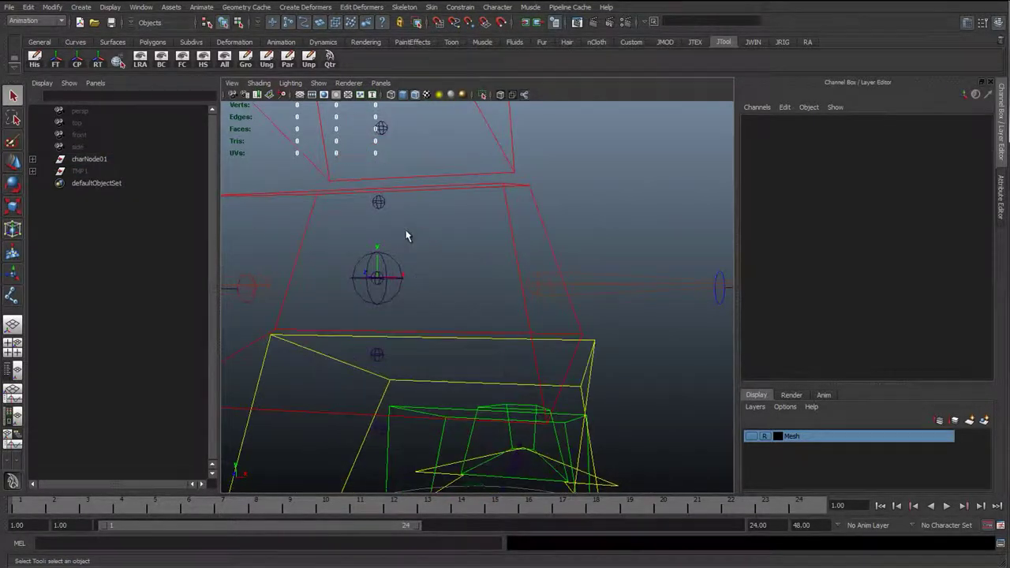
click(377, 289)
alt+drag(460, 300, 671, 374)
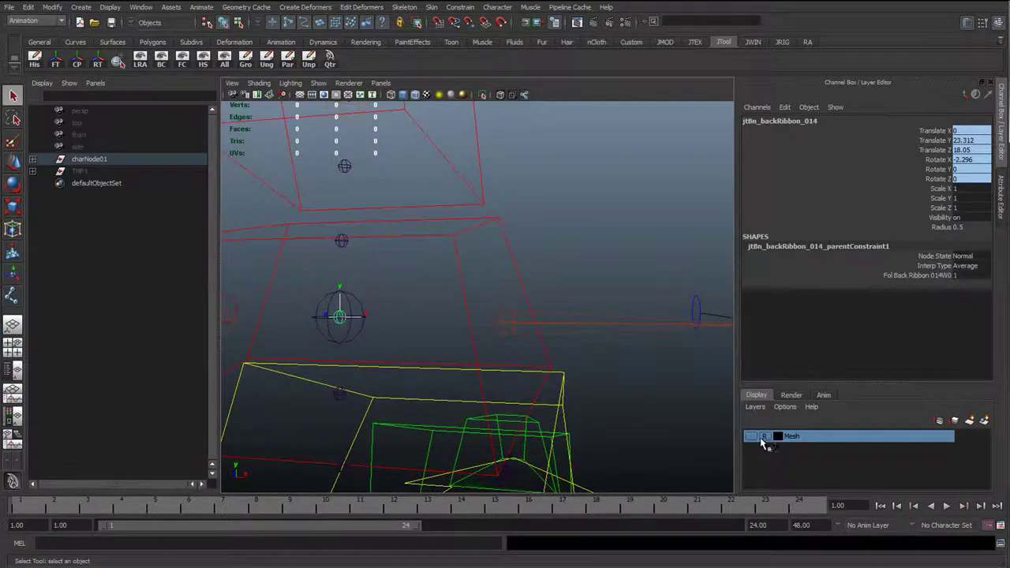
click(751, 437)
- Examine where the selected back ribbon joint sits inside the chest mesh relative to the arms
alt+drag(466, 411, 410, 410)
alt+middle_drag(409, 410, 435, 349)
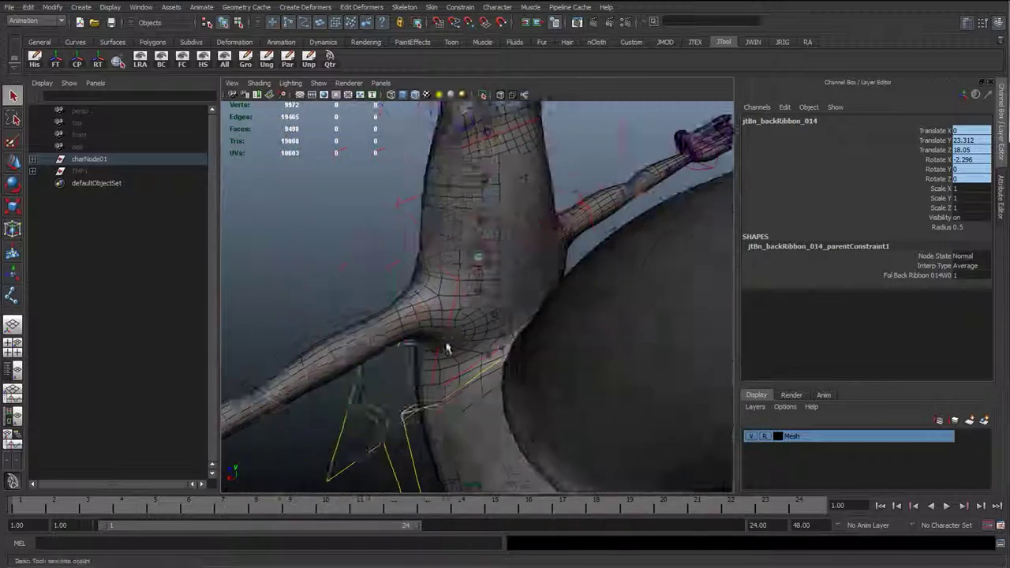
alt+right_drag(435, 350, 436, 322)
alt+drag(435, 291, 483, 224)
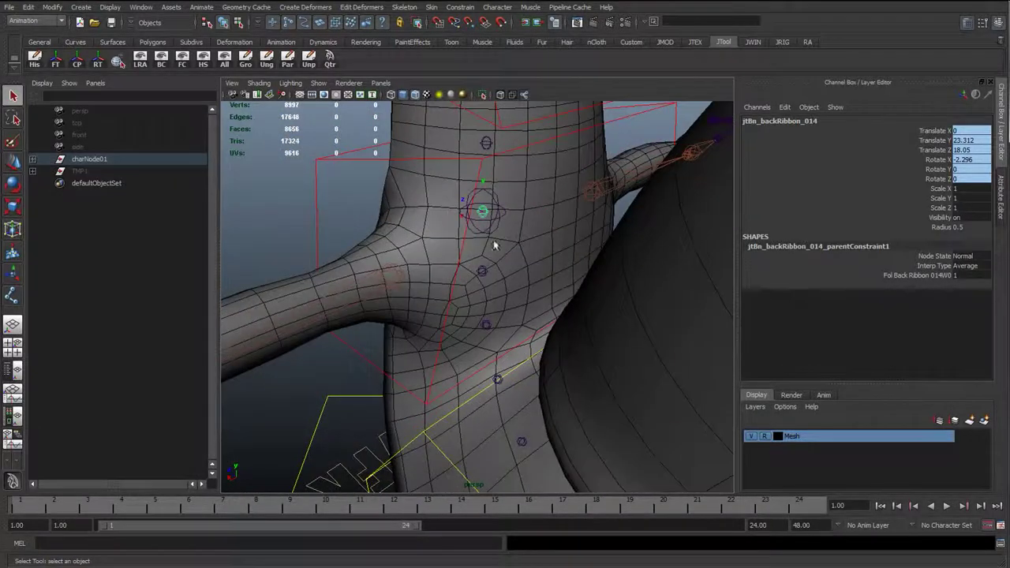
alt+drag(482, 266, 453, 322)
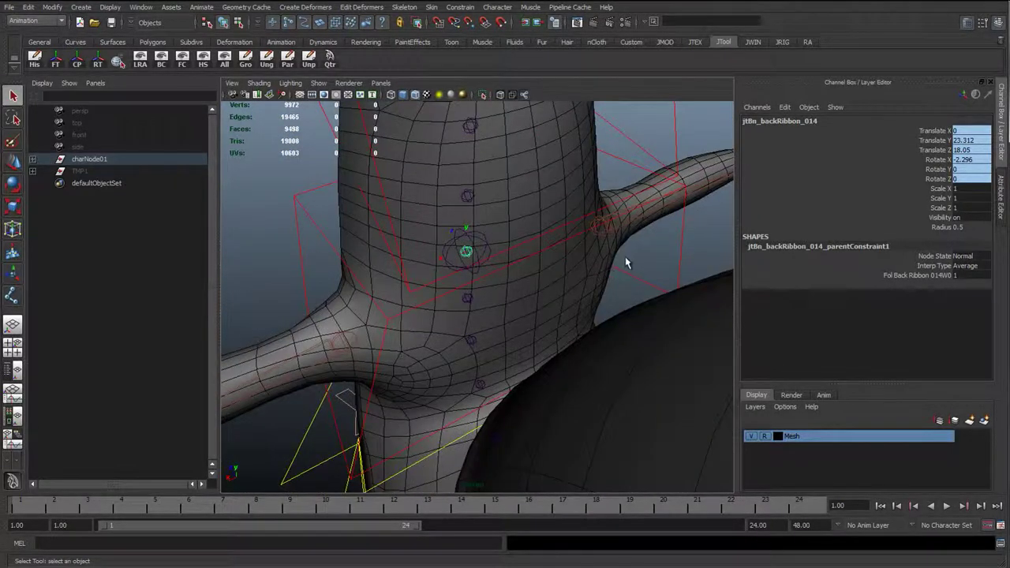
alt+drag(419, 368, 558, 314)
alt+drag(536, 261, 489, 285)
- Select the left shoulder joint jtBn_l_shoulder_01 and examine its placement and the surrounding mesh from several angles
click(494, 287)
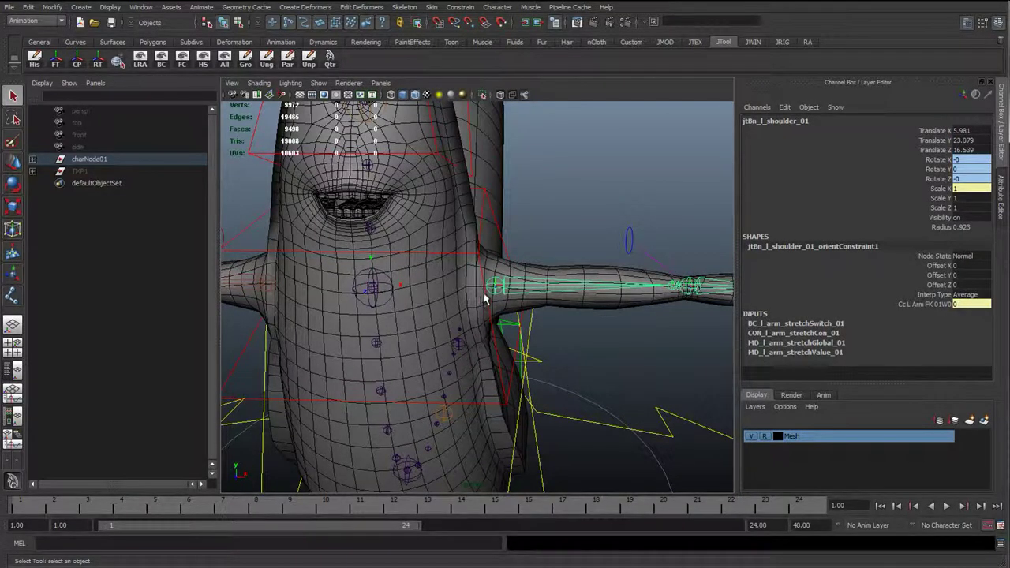
alt+drag(455, 261, 395, 258)
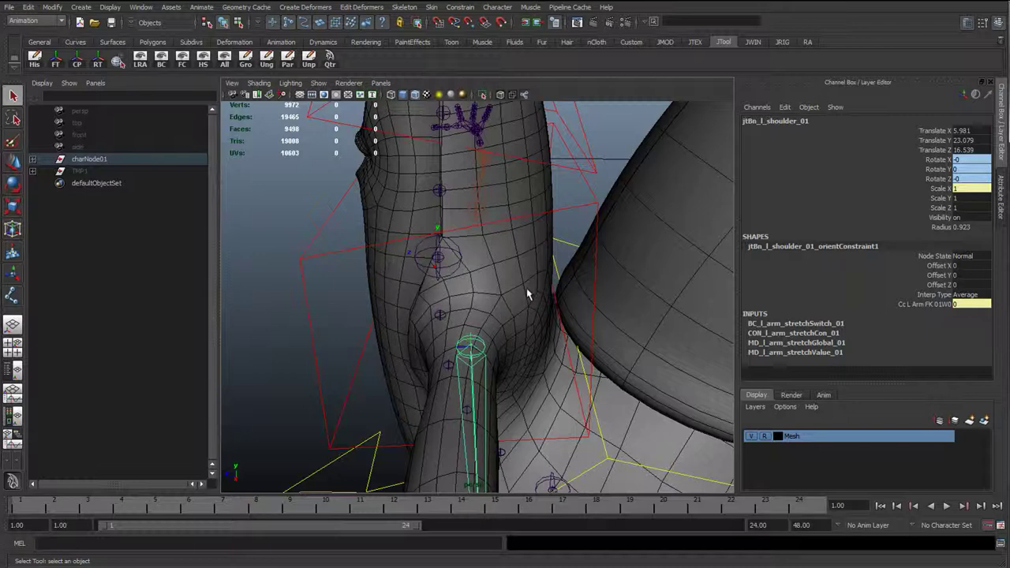
alt+drag(511, 309, 486, 331)
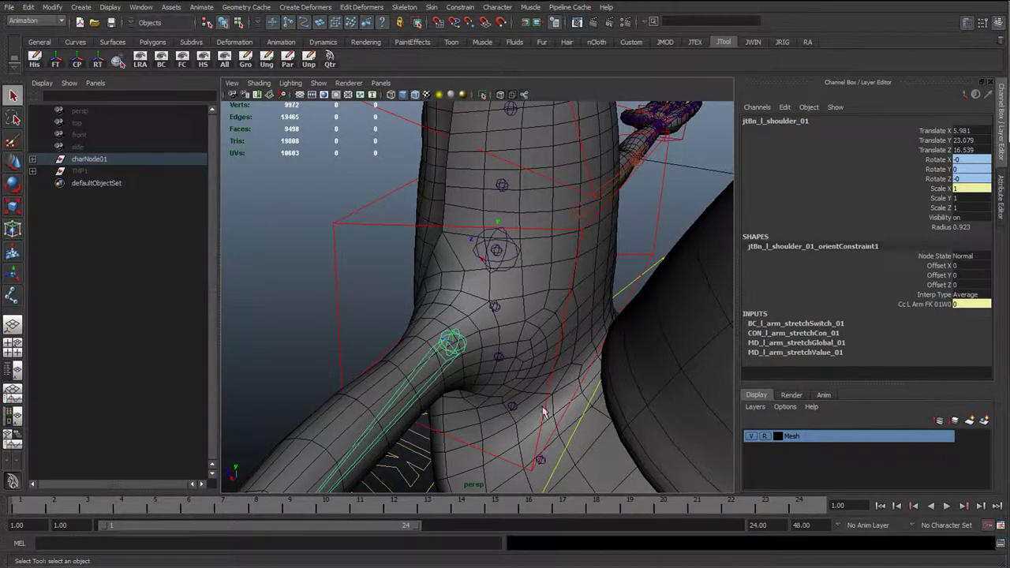
alt+drag(542, 411, 409, 298)
alt+drag(359, 321, 398, 273)
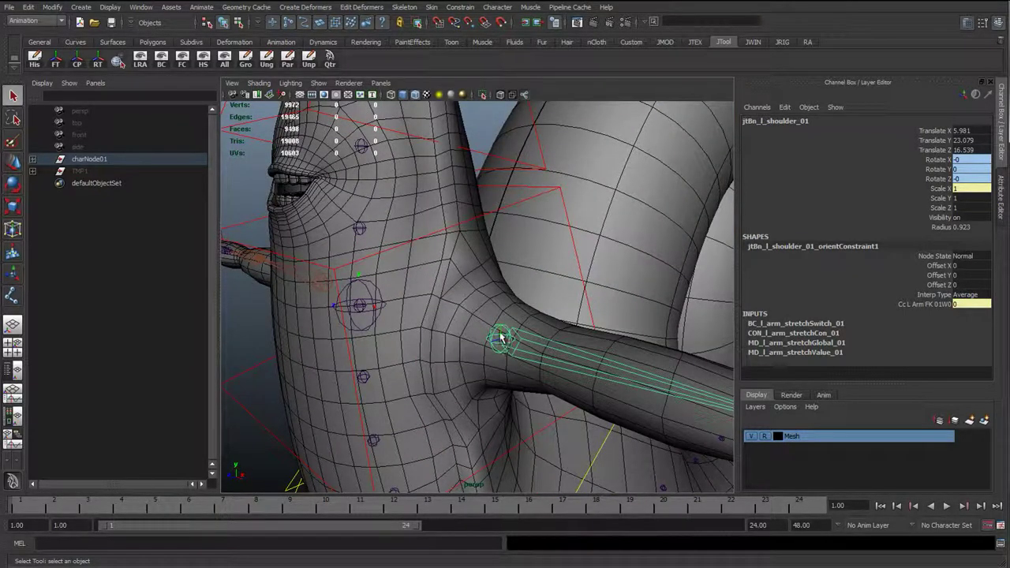
alt+drag(397, 287, 383, 298)
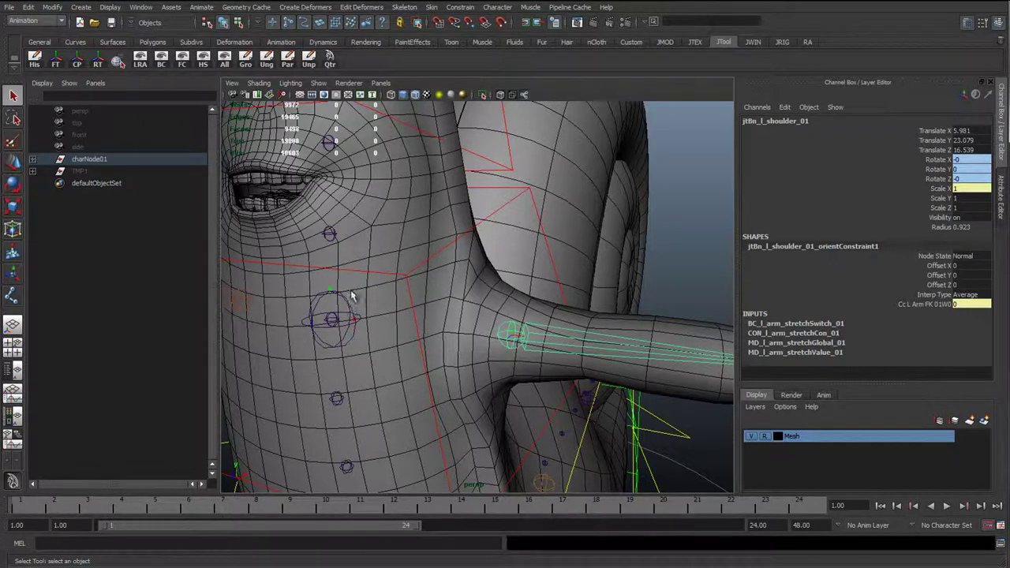
alt+drag(336, 303, 403, 318)
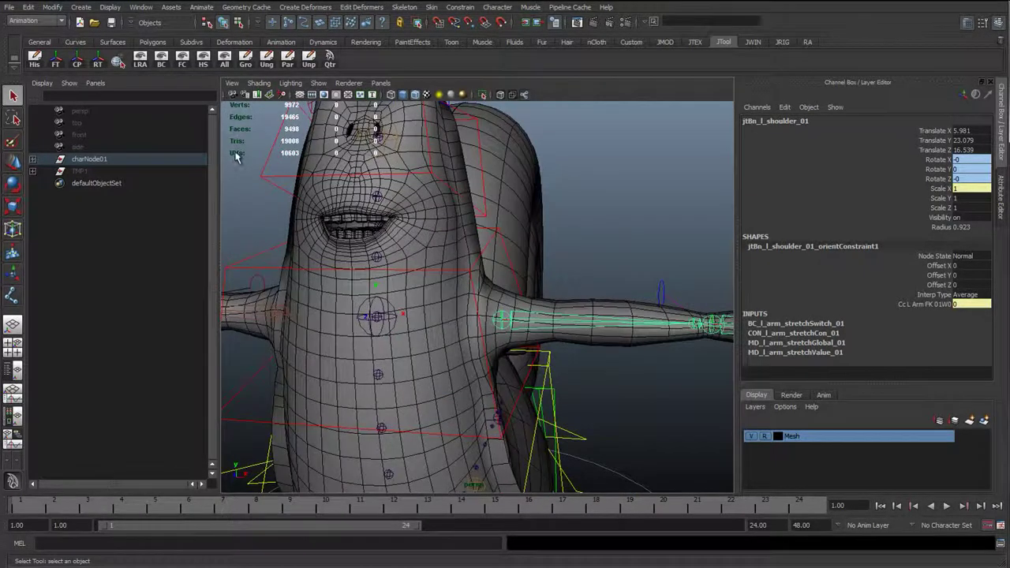
- Select the jtBn_backRibbon_014 joint to compare its position with the left shoulder, and clear the selection
click(378, 317)
alt+right_drag(431, 340, 493, 315)
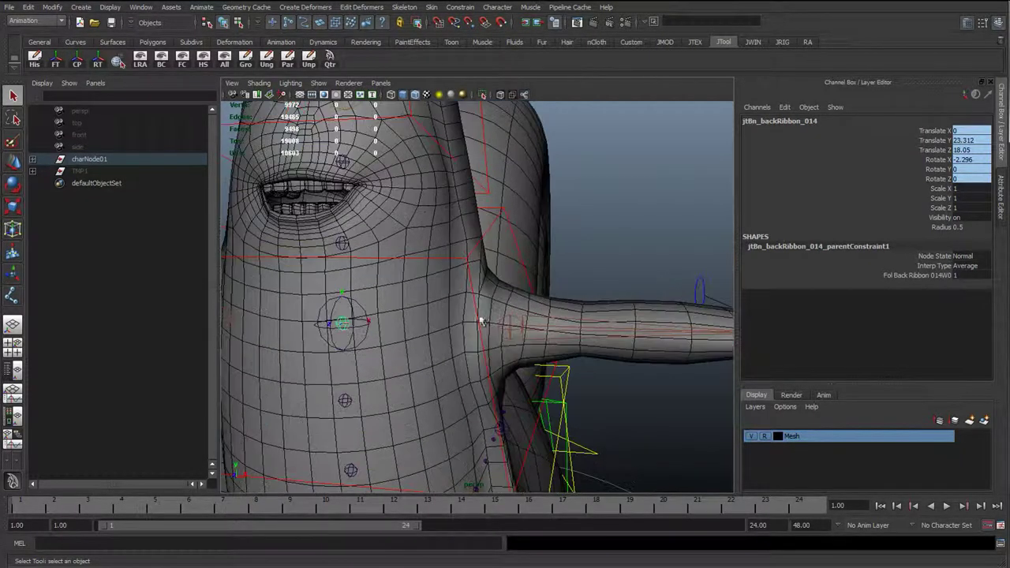
click(606, 250)
alt+drag(381, 239, 339, 264)
alt+right_drag(339, 264, 234, 241)
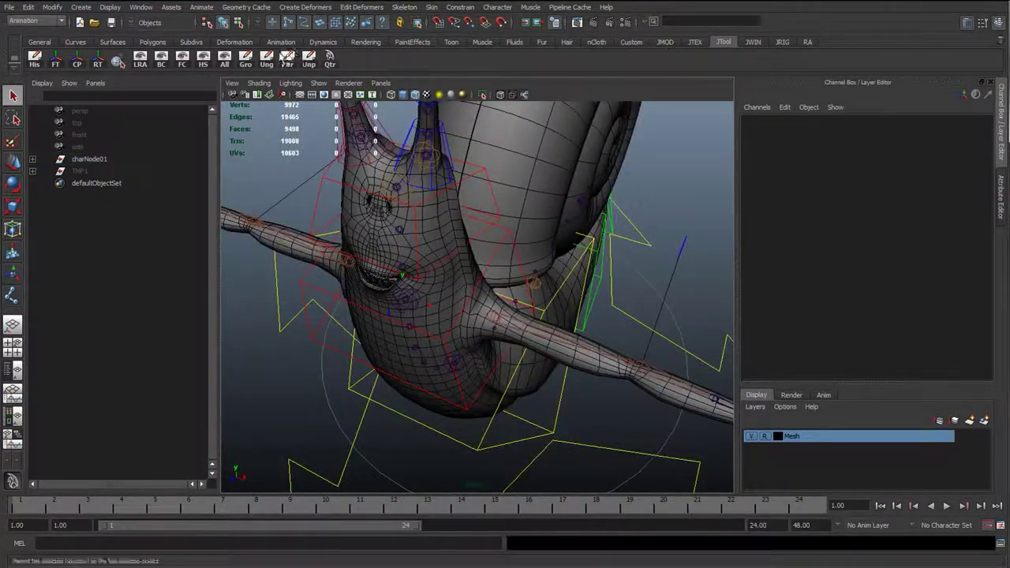
- Create a single new joint with the Joint Tool in the perspective view, near the character's left shoulder
click(700, 42)
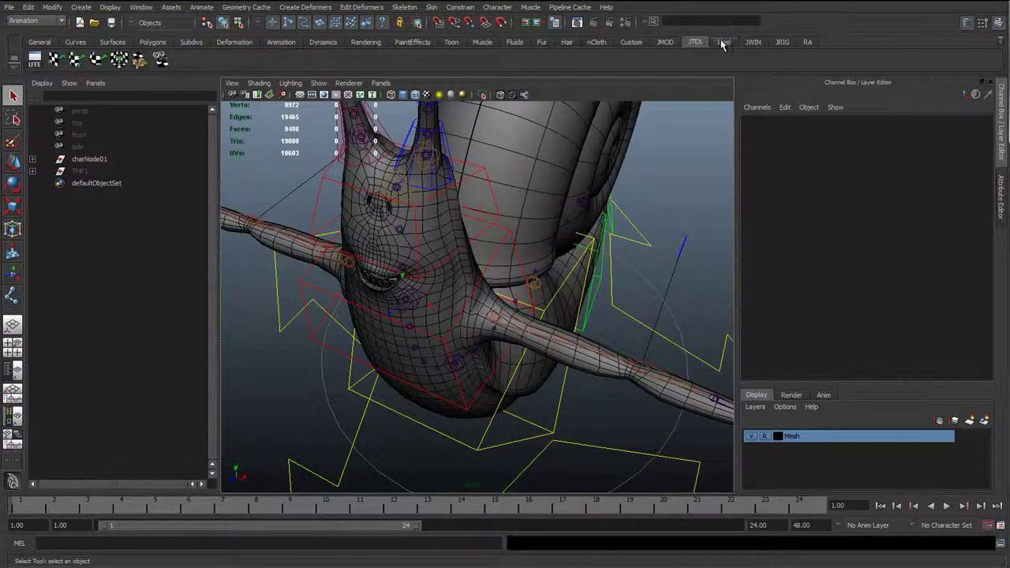
click(779, 44)
click(118, 60)
alt+right_drag(316, 252, 418, 304)
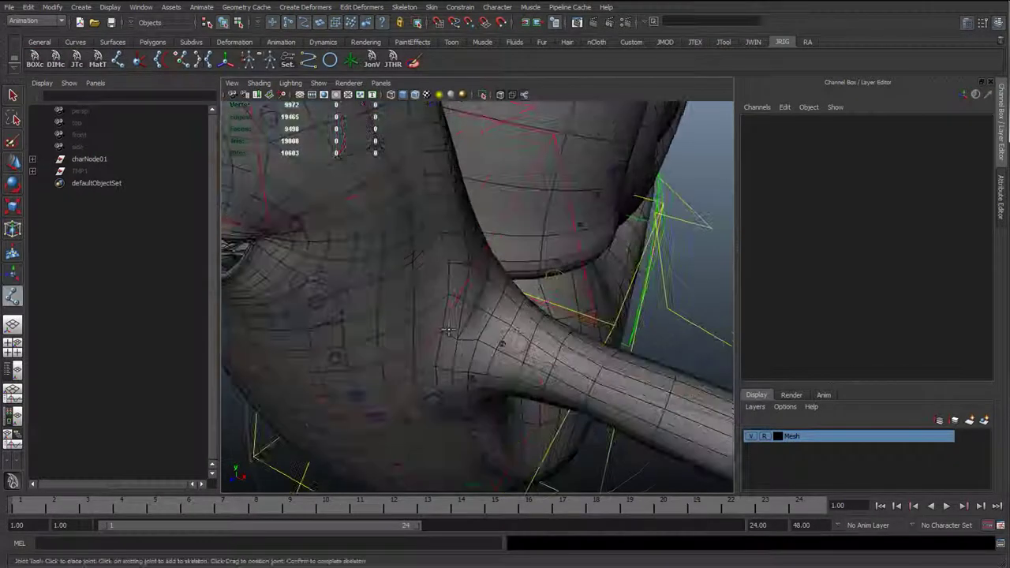
alt+drag(419, 304, 412, 260)
click(416, 263)
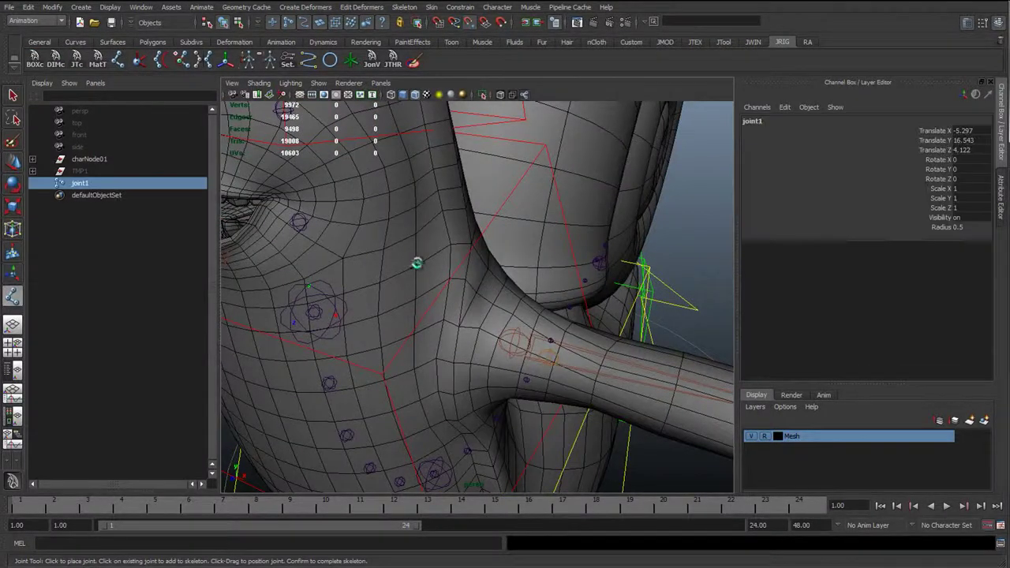
key(q)
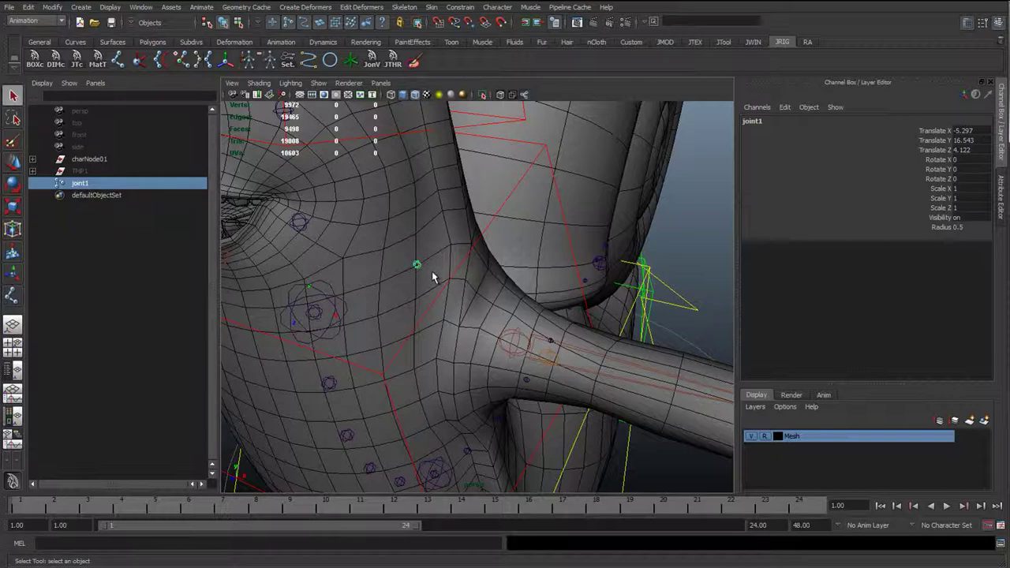
mouse_move(418, 284)
alt+mouse_down()
mouse_move(444, 284)
mouse_move(390, 282)
mouse_move(422, 282)
mouse_move(407, 286)
alt+mouse_up()
alt+drag(453, 311, 411, 328)
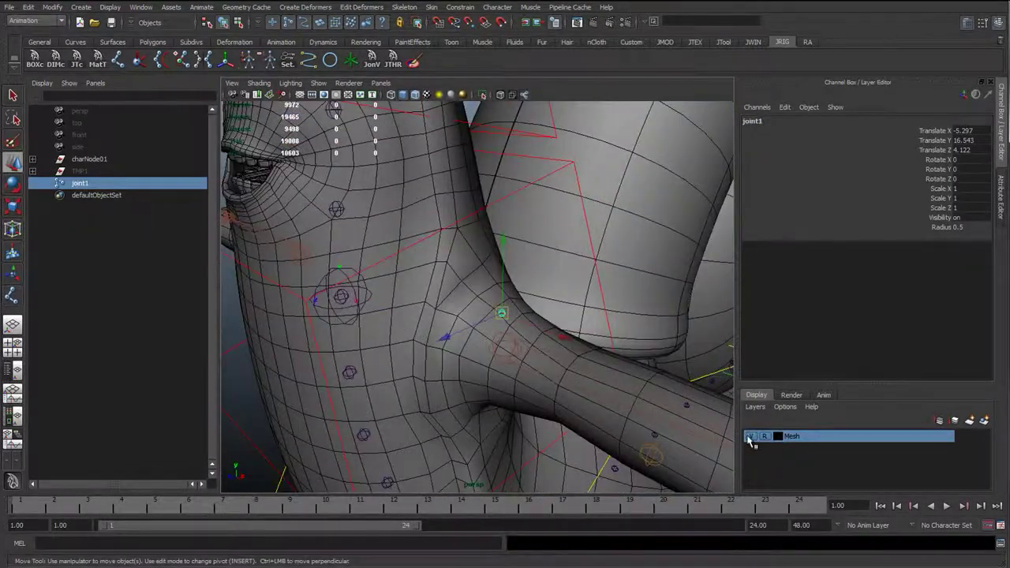
- Temporarily hide the Mesh layer, snap joint1 onto the left shoulder joint, and show the layer again
click(750, 436)
drag(501, 314, 478, 334)
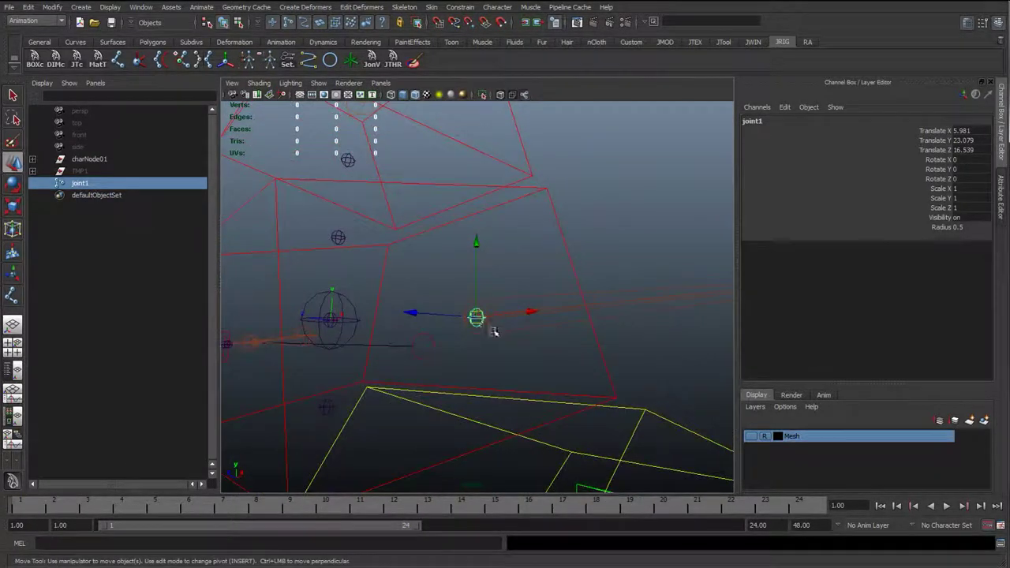
click(751, 438)
- Duplicate joint1 and move the copy inward along X towards the back ribbon joint, to about Translate X 1.64
alt+drag(443, 388, 492, 390)
alt+right_drag(491, 390, 576, 384)
alt+drag(576, 384, 509, 386)
key(ctrl+d)
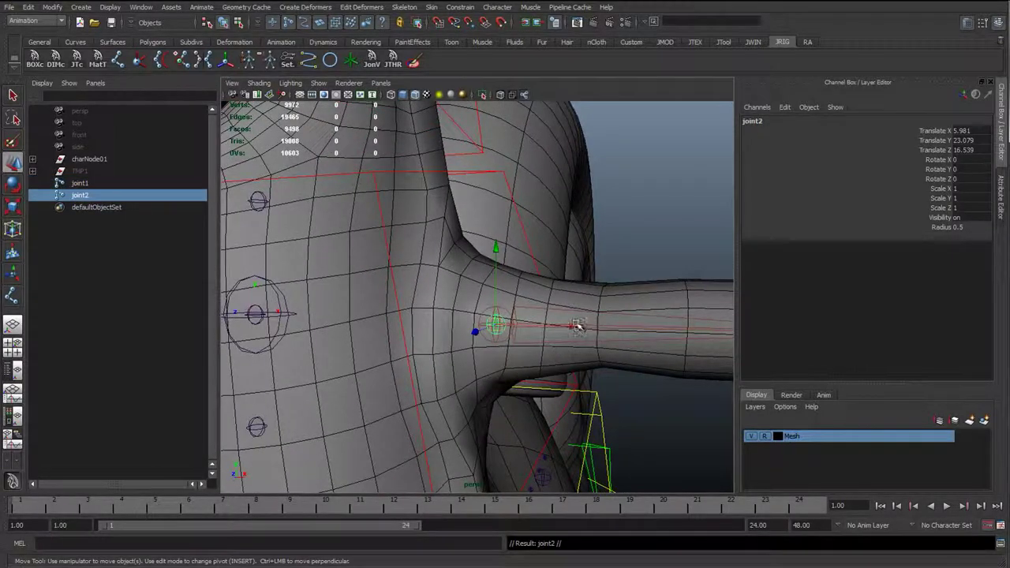
drag(579, 323, 407, 328)
alt+drag(406, 328, 339, 351)
alt+right_drag(339, 352, 395, 347)
alt+drag(394, 347, 498, 298)
key(w)
key(f)
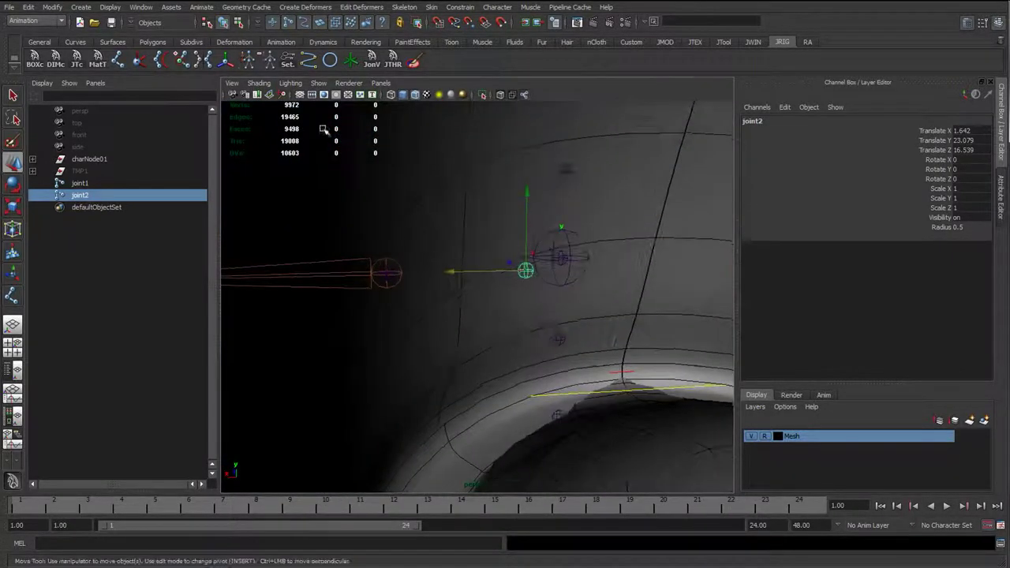
- Adjust joint2 inside the upper chest to about Translate X 2.45 and Translate Y 24.02
click(318, 83)
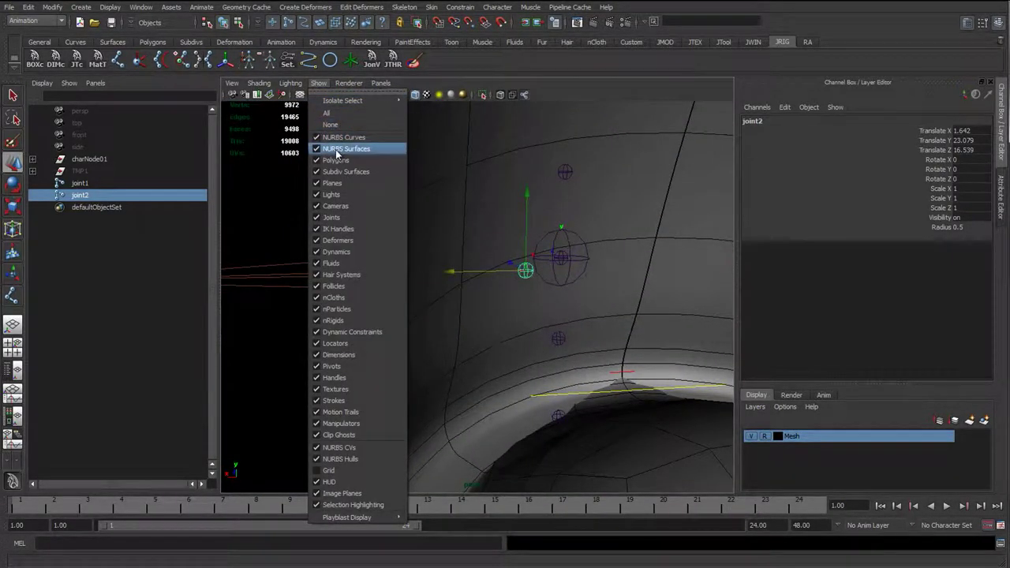
click(336, 154)
alt+drag(558, 301, 392, 235)
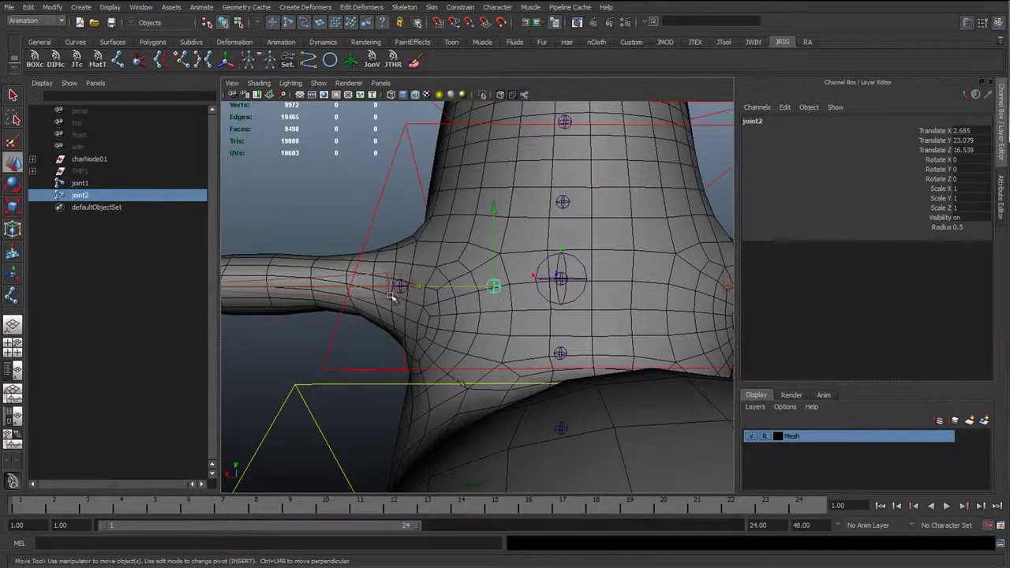
click(418, 290)
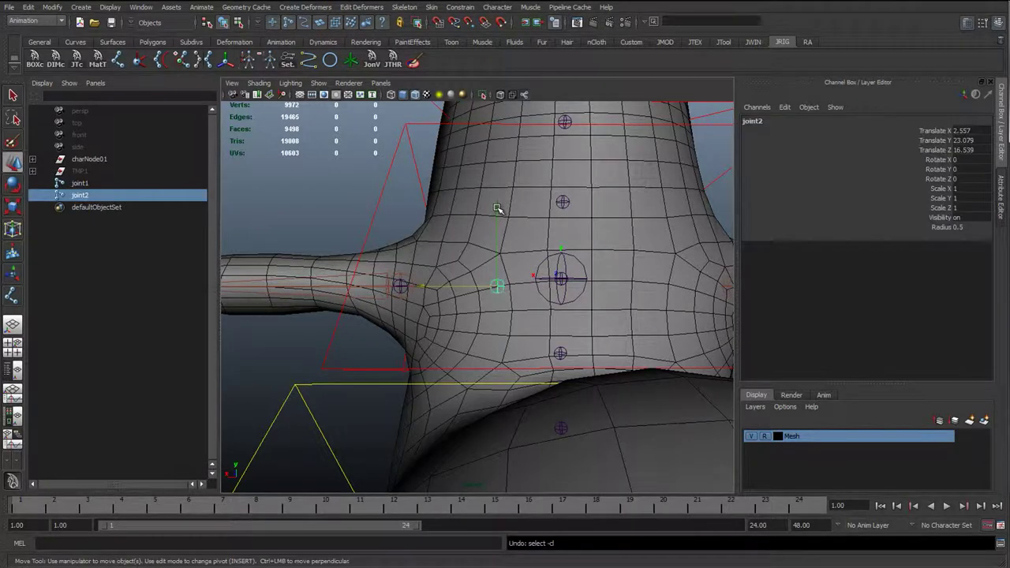
drag(493, 211, 495, 182)
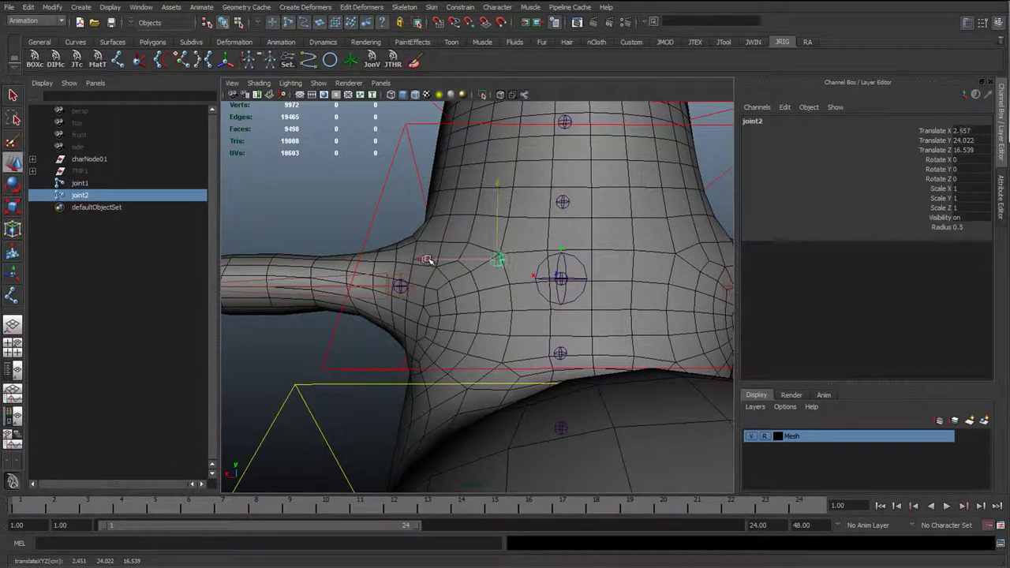
alt+drag(426, 260, 451, 290)
- Move joint2 forward along Z to about 17.2, undoing the first attempt
middle_drag(424, 274, 418, 271)
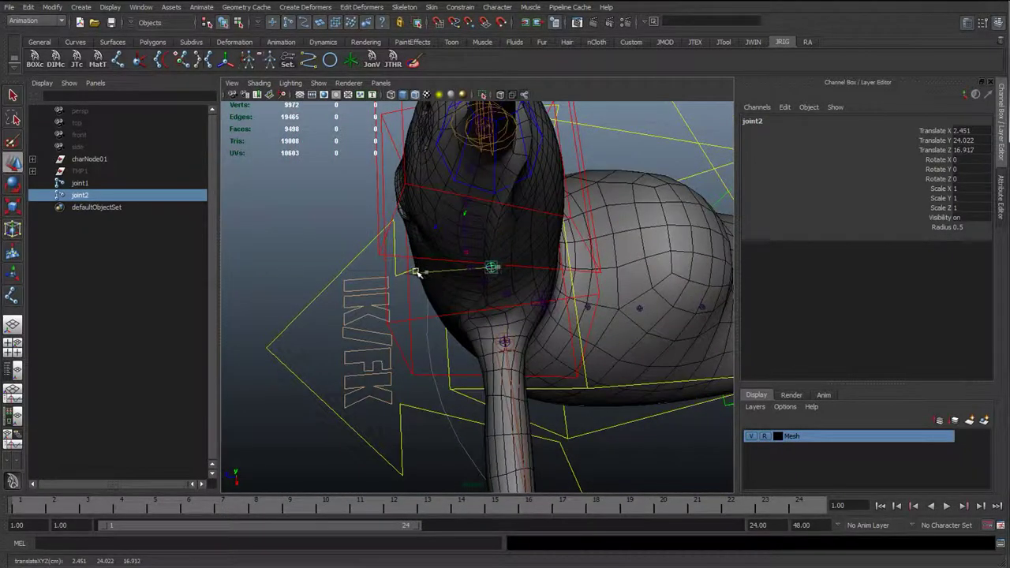
key(ctrl+z)
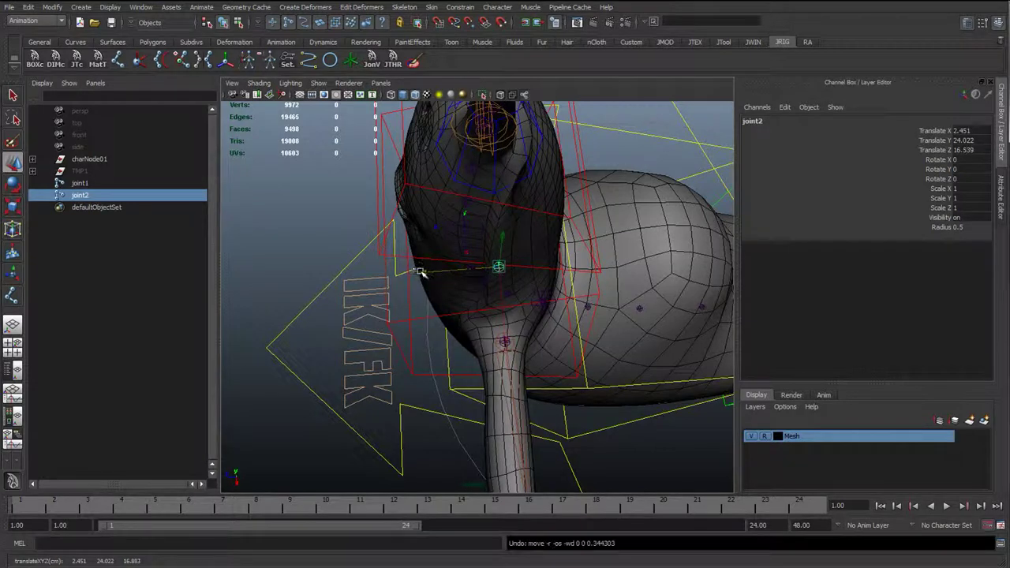
middle_drag(421, 272, 418, 272)
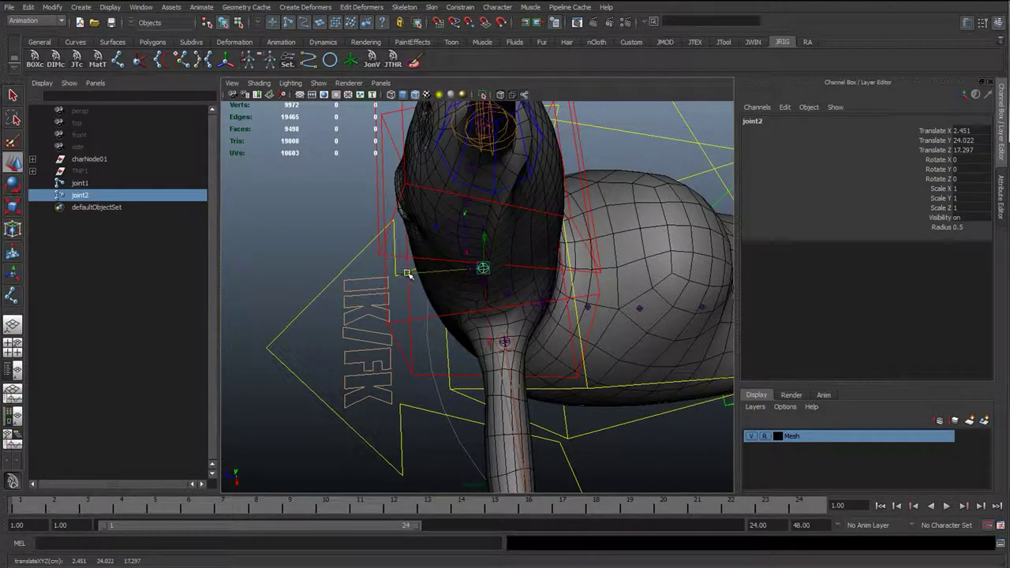
- Select joint1 at the left shoulder and parent it under joint2 to form a two-joint chain
alt+drag(466, 275, 561, 237)
alt+right_drag(561, 237, 613, 293)
key(q)
click(541, 293)
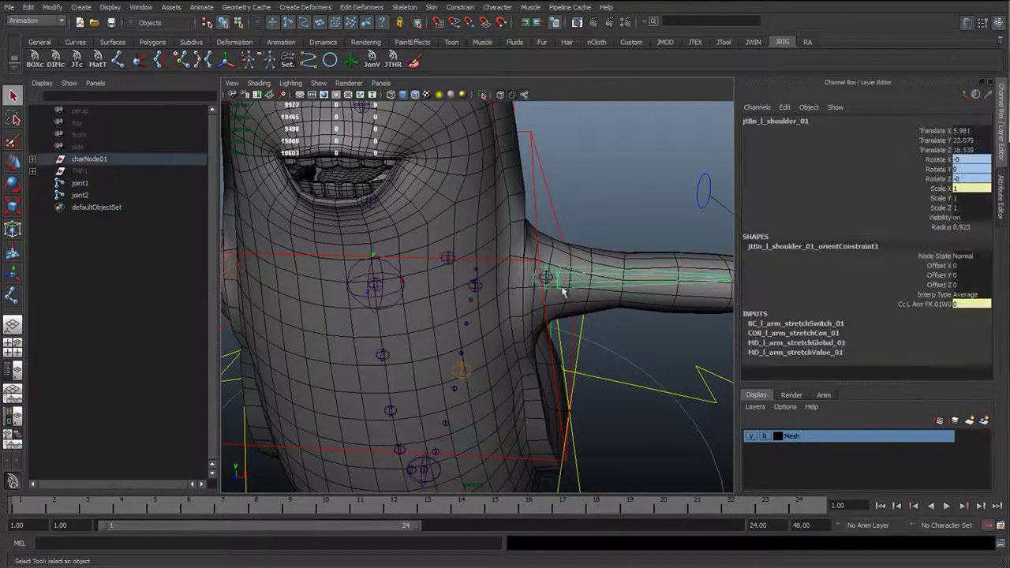
key(f)
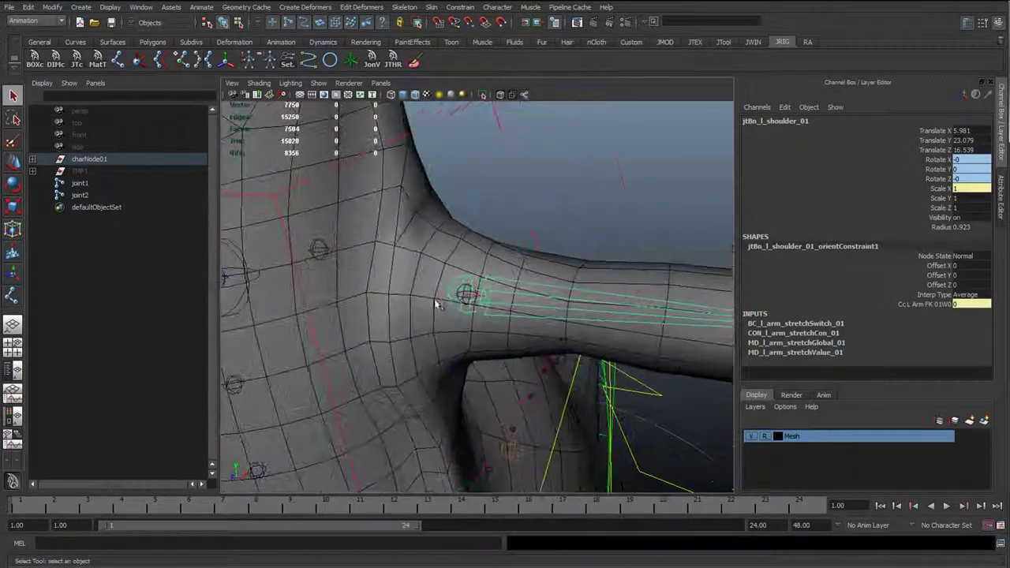
click(461, 290)
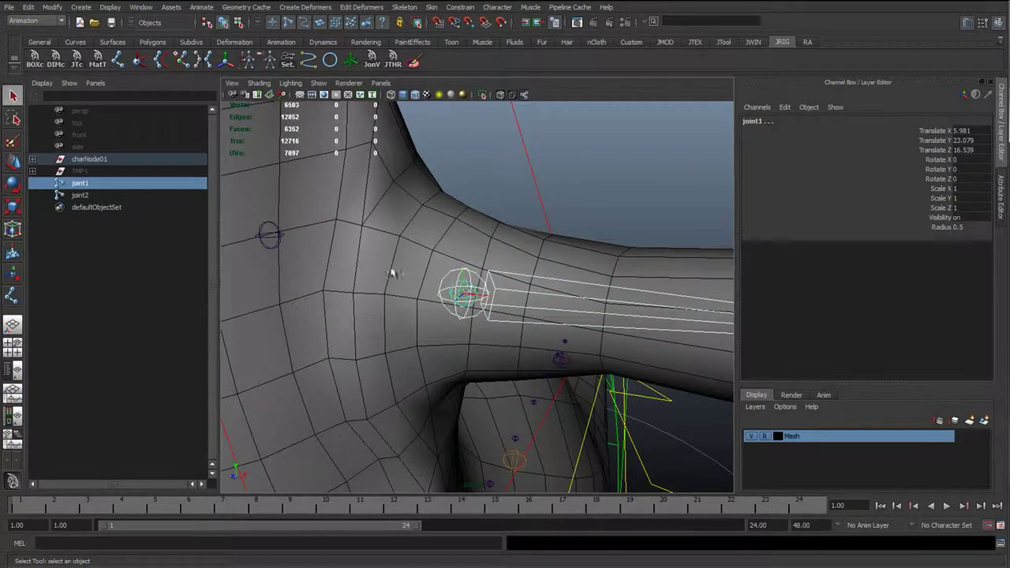
click(476, 291)
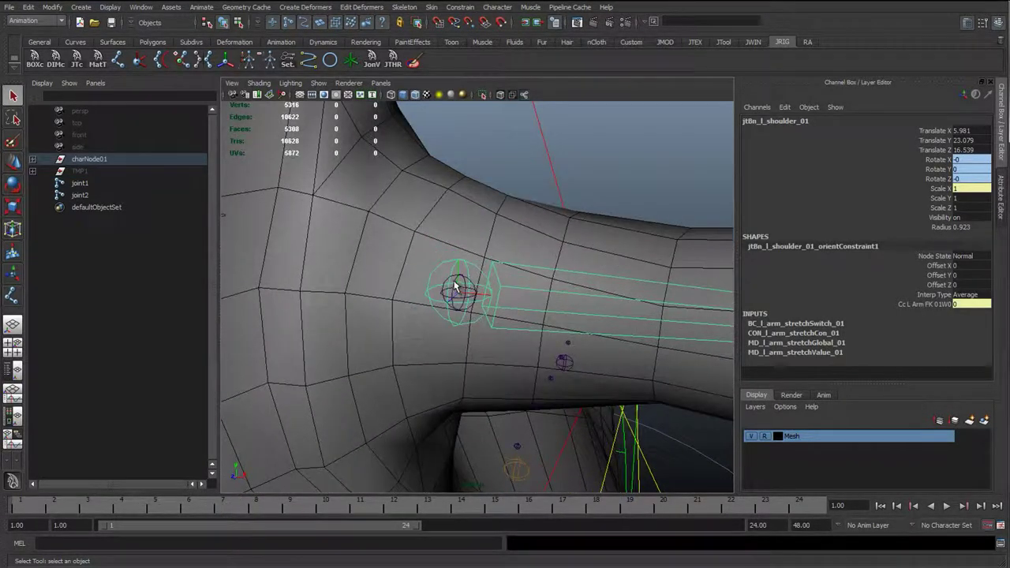
click(462, 290)
alt+right_drag(556, 278, 474, 270)
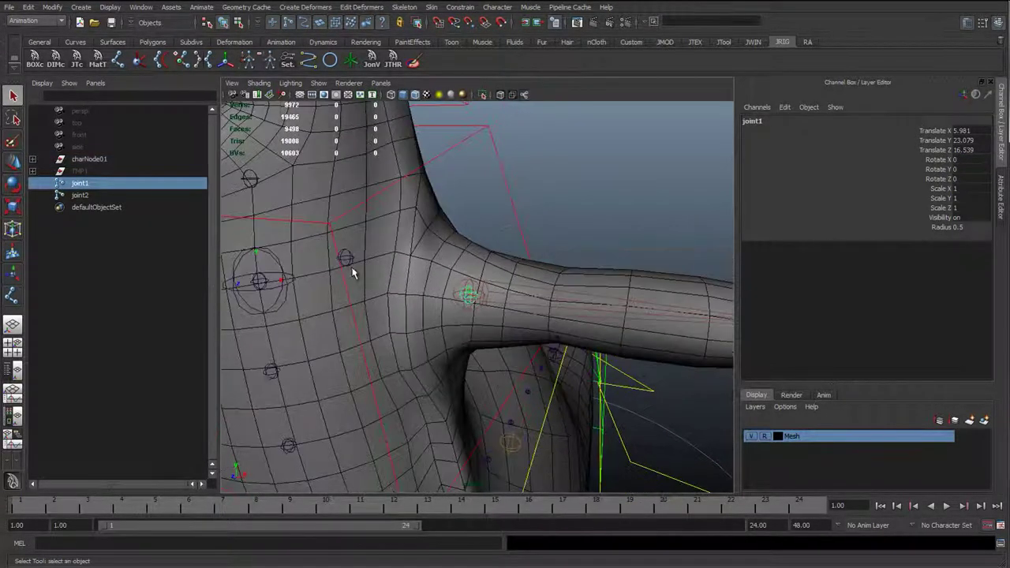
shift+click(350, 259)
key(p)
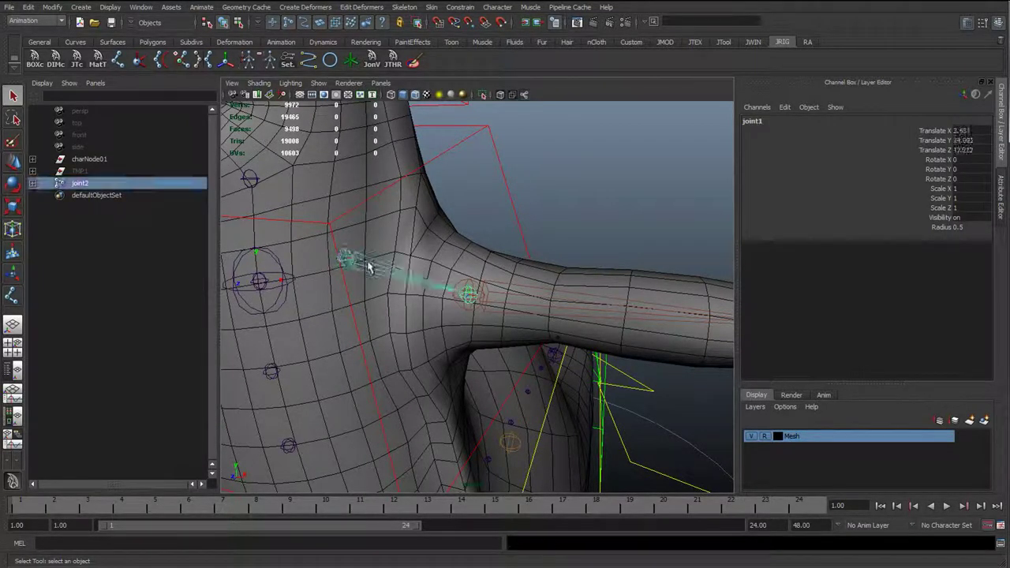
- Select joint1, which overlaps the left shoulder joint, and set its radius to 1.5
alt+drag(351, 262, 434, 286)
click(532, 237)
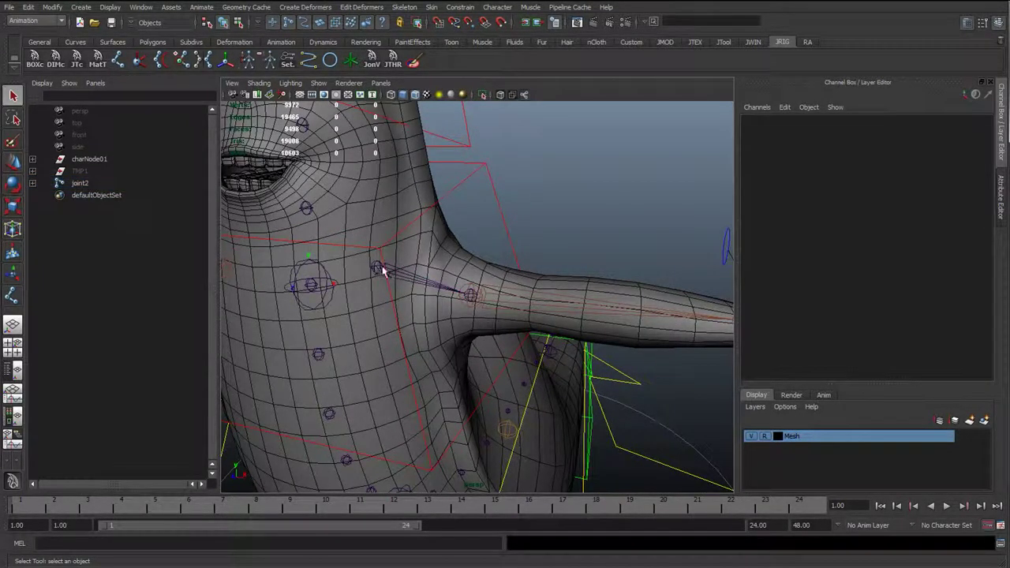
click(476, 292)
key(f)
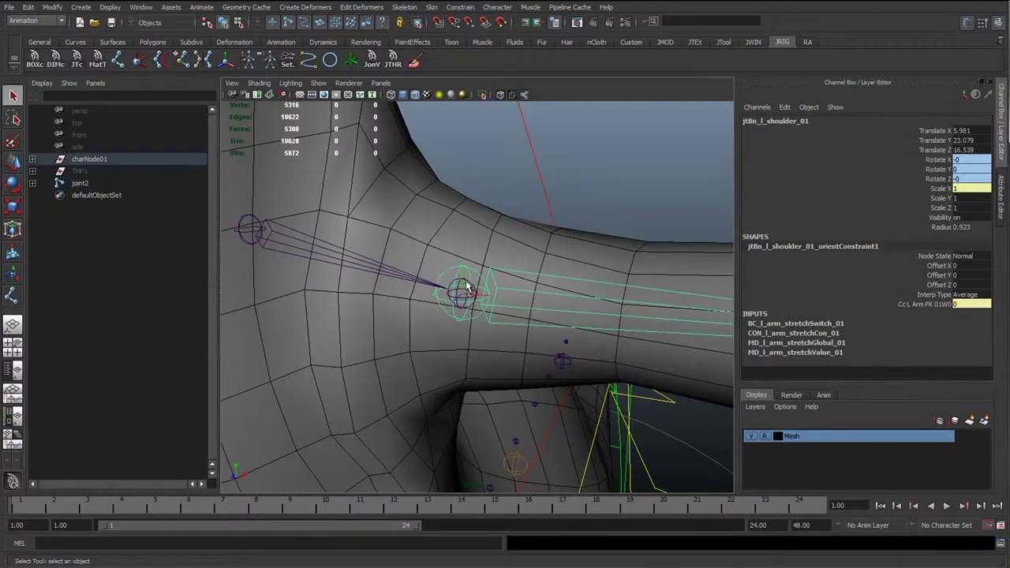
click(468, 281)
scroll(468, 278, up, 4)
click(464, 245)
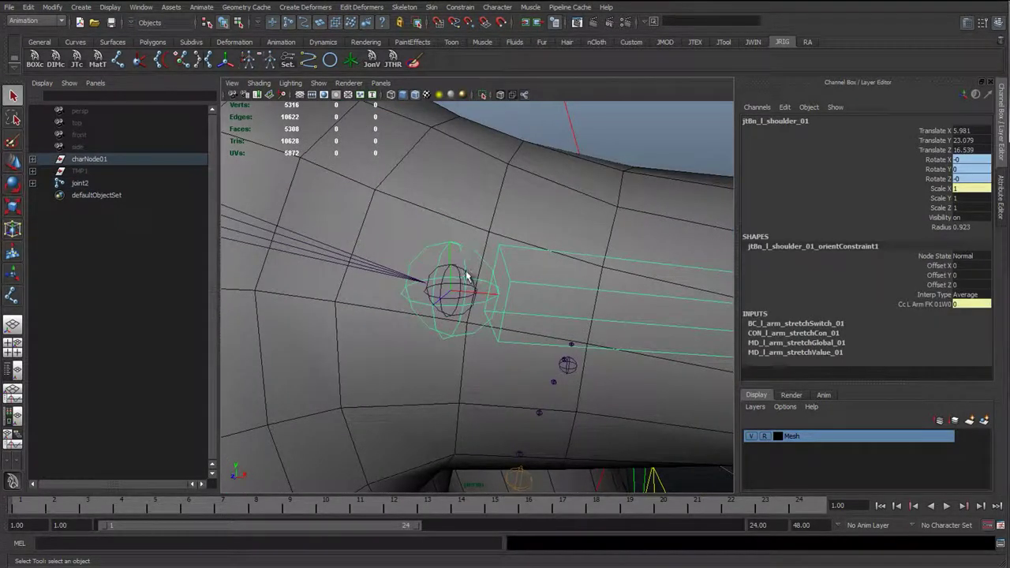
click(470, 273)
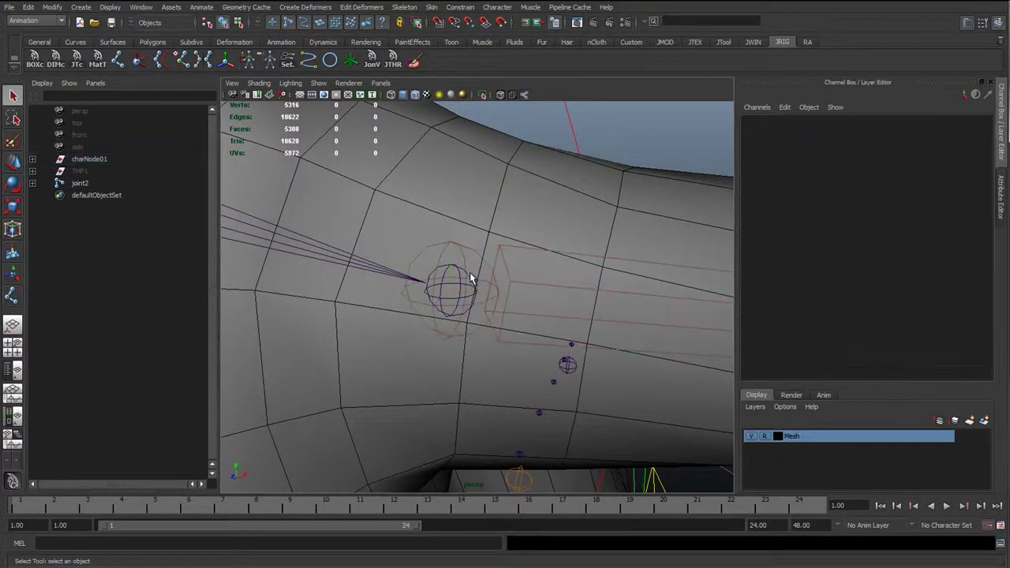
click(469, 273)
double_click(939, 228)
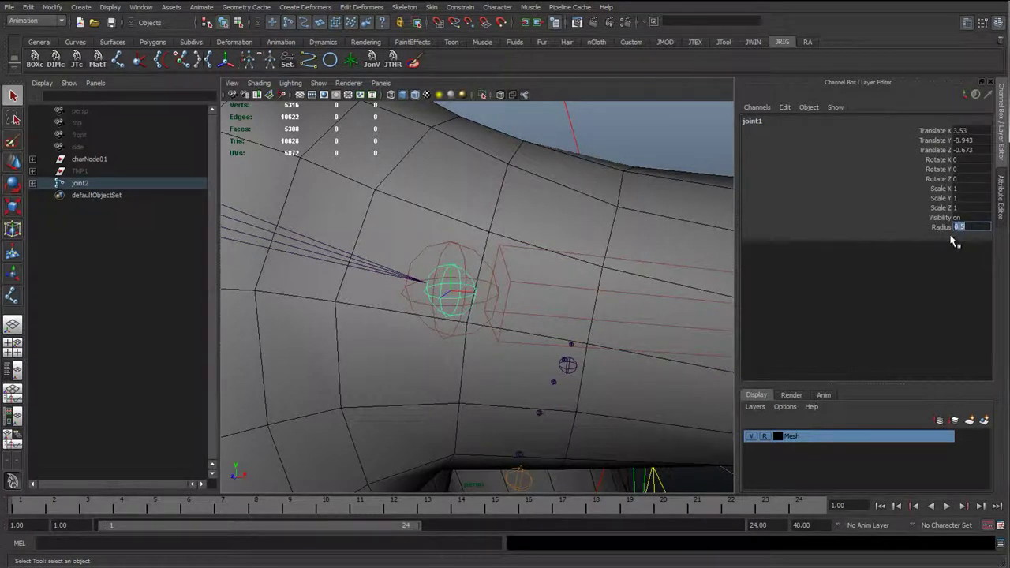
key(Return)
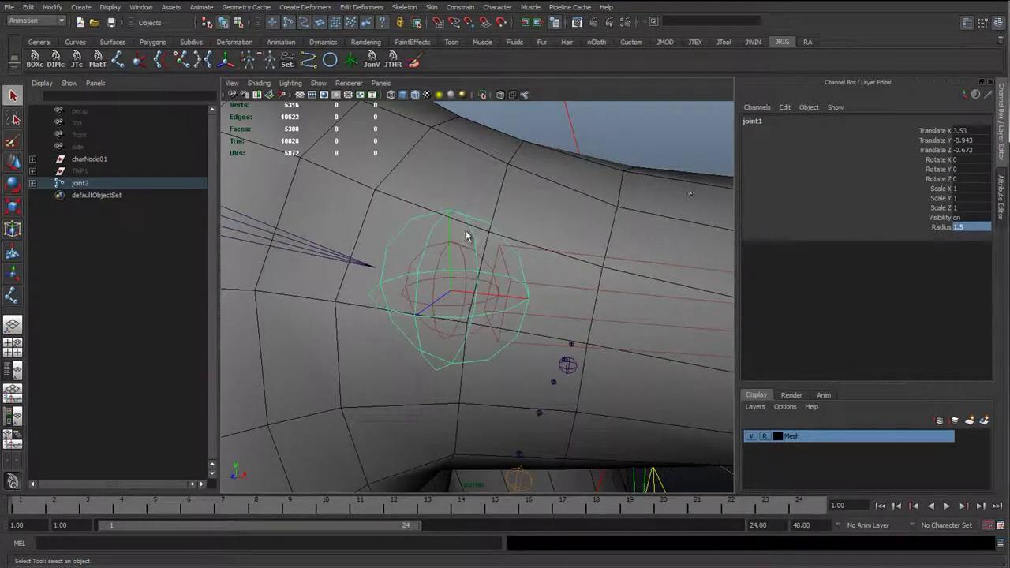
- Point-constrain jtBn_l_shoulder_01 to joint1 with Maintain offset on, all axes constrained and a weight of 1
mouse_move(469, 271)
alt+mouse_down()
mouse_move(466, 288)
mouse_move(463, 259)
mouse_move(473, 263)
alt+mouse_up()
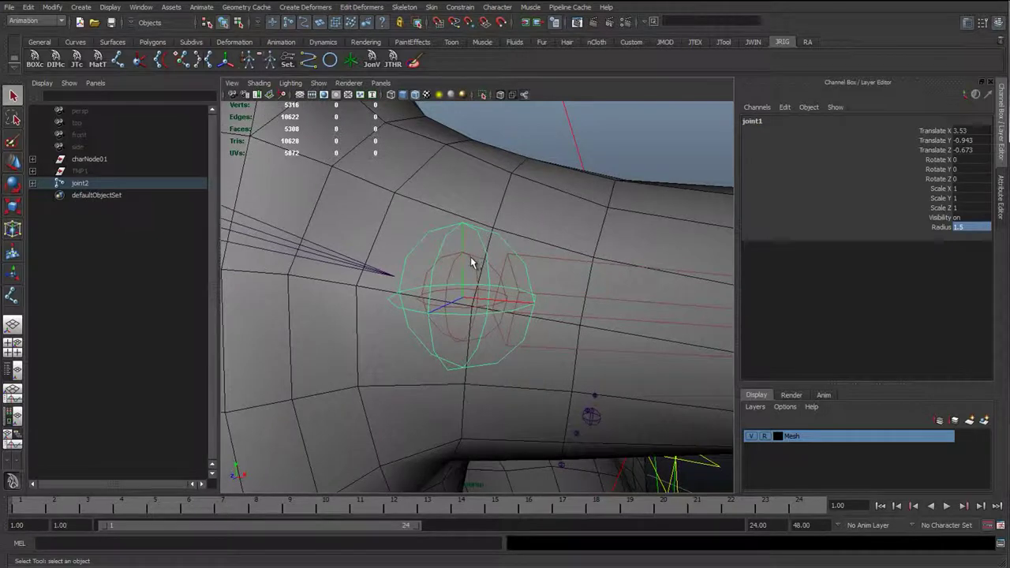
click(471, 256)
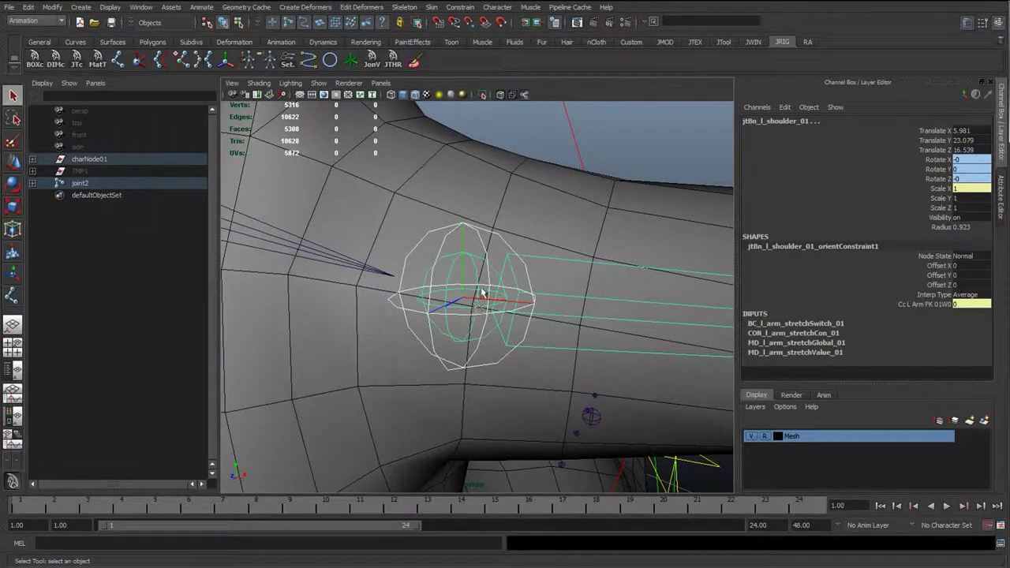
scroll(480, 295, down, 2)
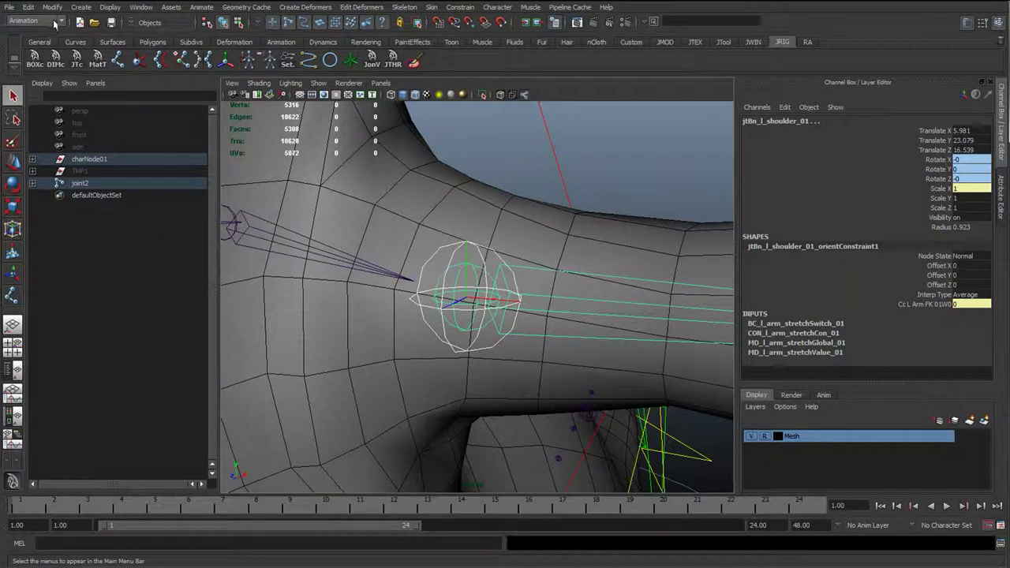
click(460, 7)
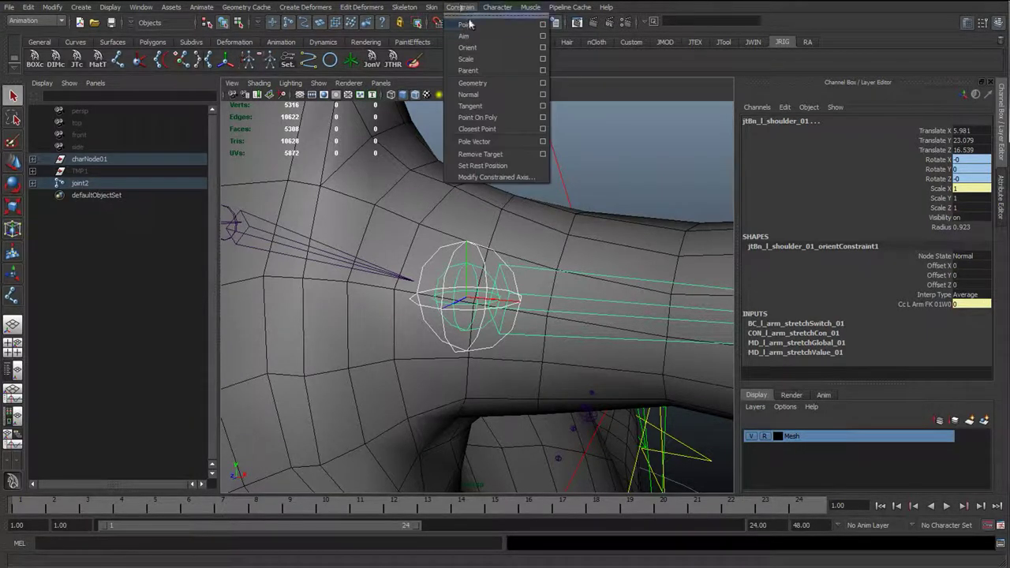
click(544, 27)
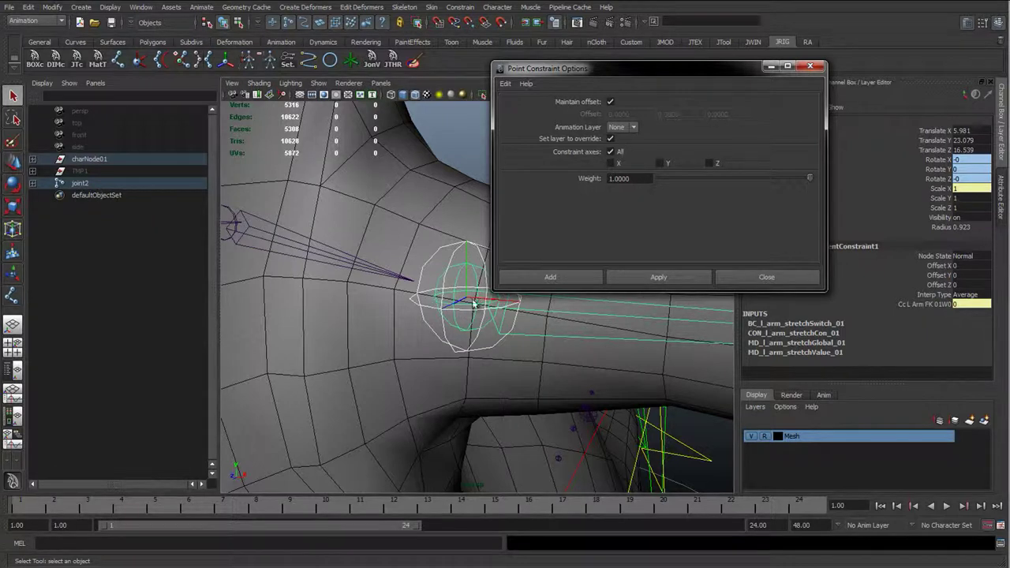
click(651, 278)
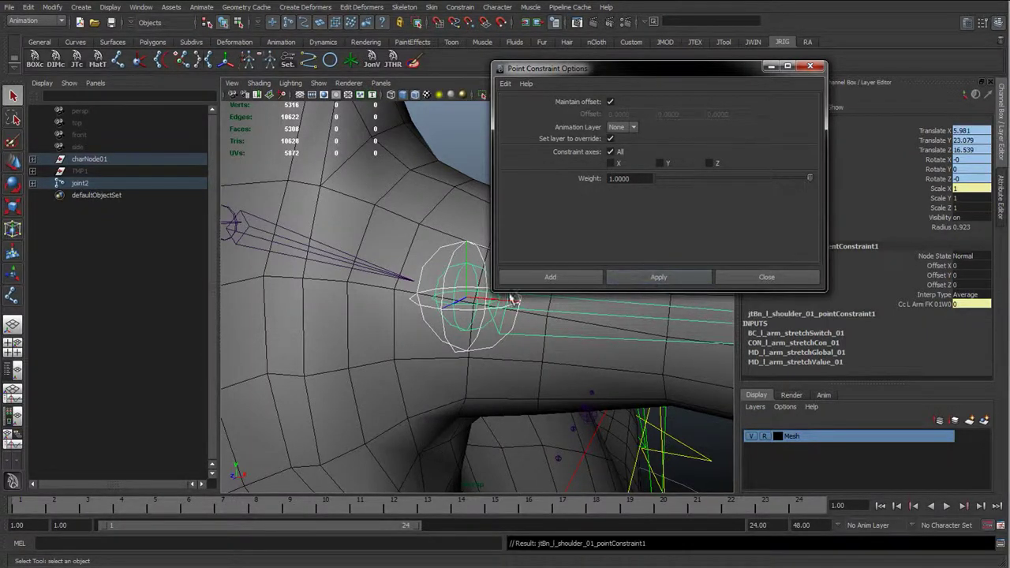
click(766, 277)
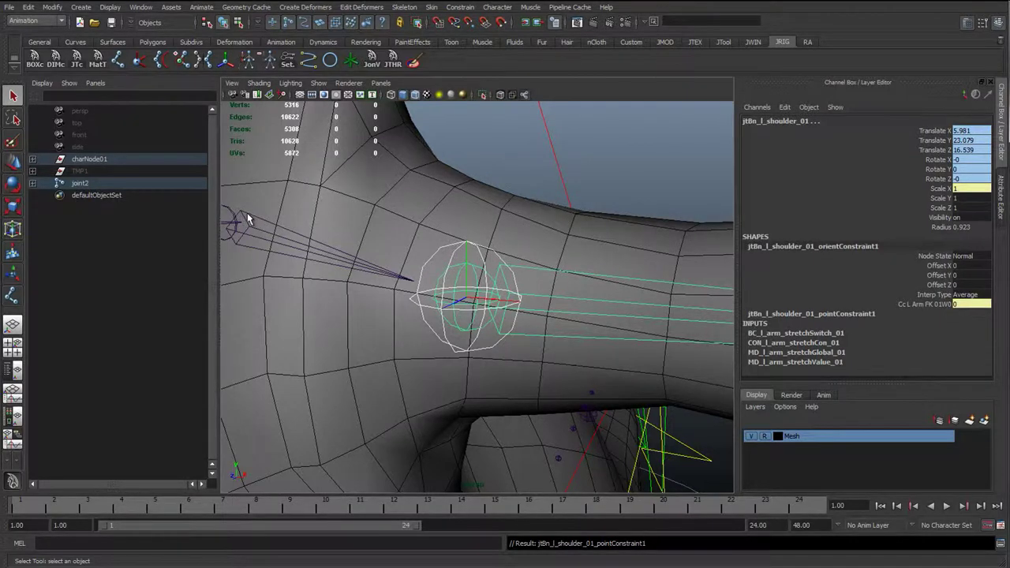
- Test-rotate joint2 to check how the left shoulder joint follows it, and undo the rotation
click(240, 219)
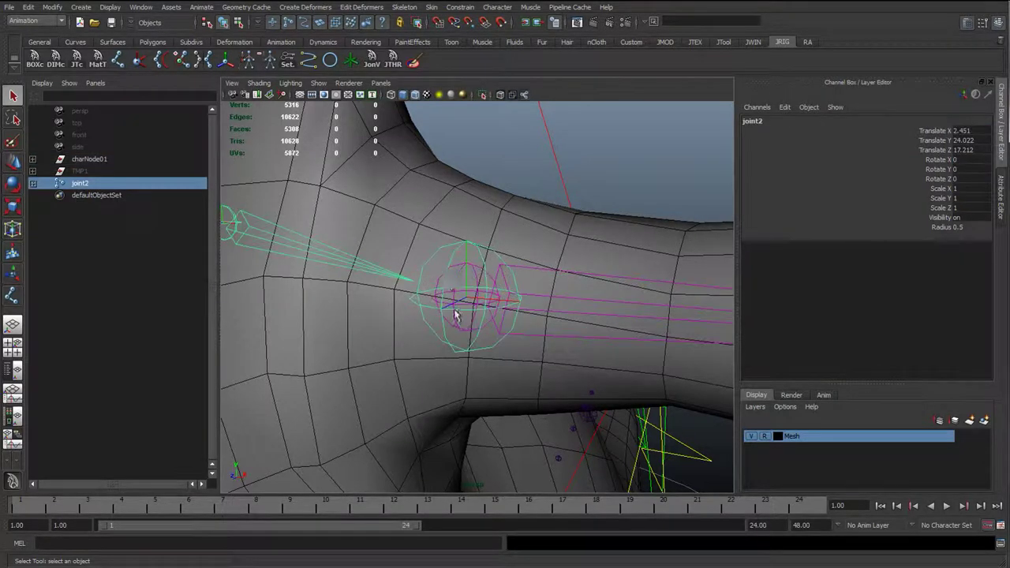
scroll(455, 289, down, 3)
key(e)
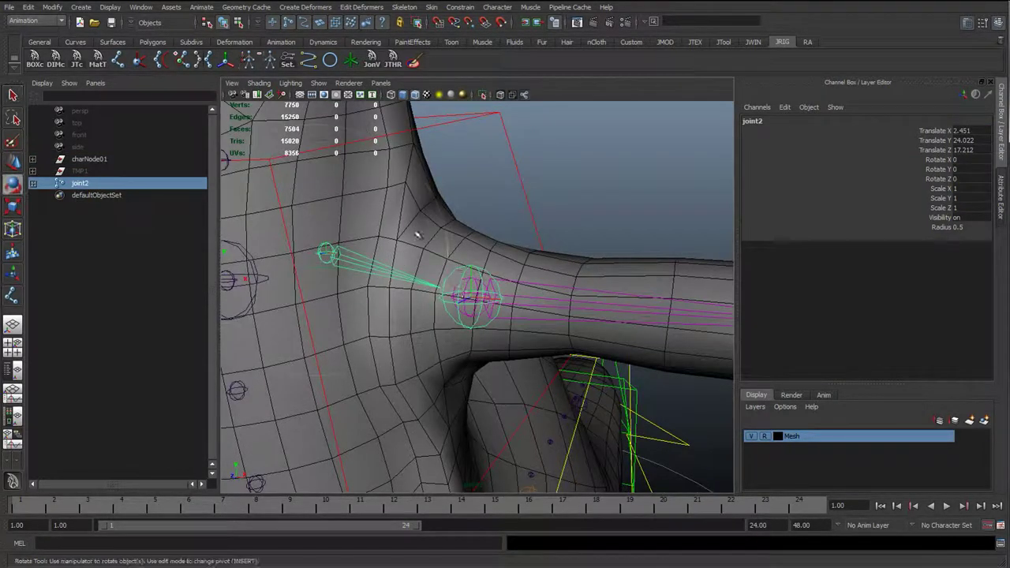
drag(410, 210, 341, 251)
scroll(341, 264, down, 4)
key(ctrl+z)
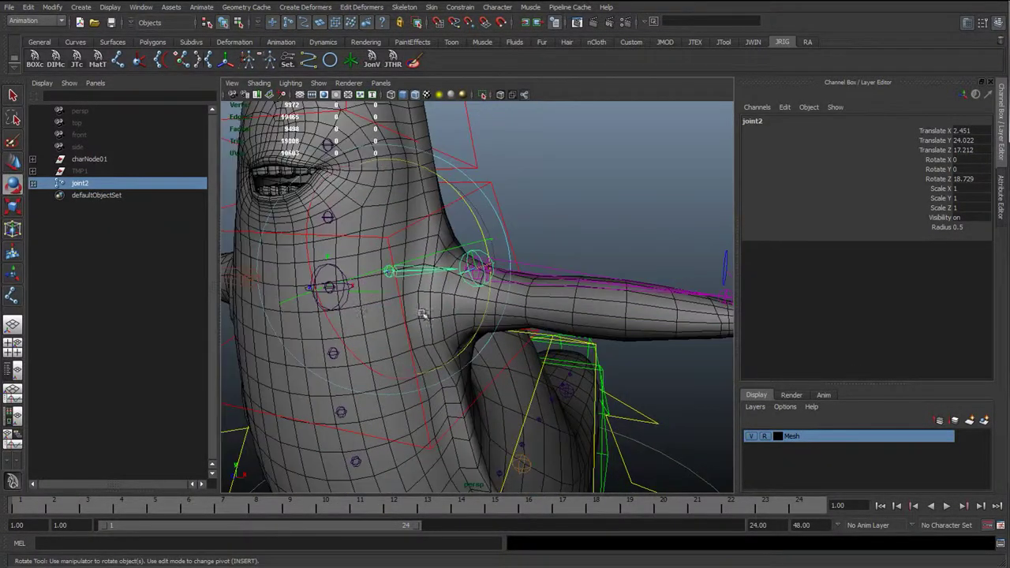
- Rotate joint2 in several directions with the whole left arm in view to test the clavicle motion, undoing each rotation
alt+drag(597, 334, 662, 330)
mouse_move(514, 236)
mouse_down()
mouse_move(474, 139)
mouse_move(489, 252)
mouse_move(479, 236)
mouse_move(489, 148)
mouse_move(475, 263)
mouse_move(505, 239)
mouse_up()
key(ctrl+z)
drag(406, 284, 378, 325)
key(ctrl+z)
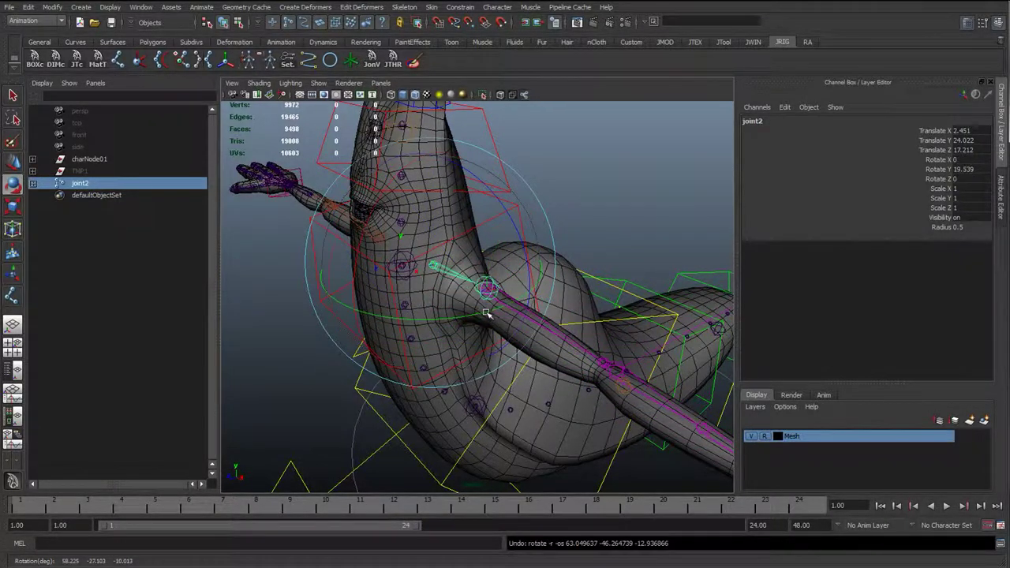
key(ctrl+z)
mouse_move(476, 307)
alt+mouse_down()
mouse_move(532, 303)
mouse_move(486, 293)
mouse_move(485, 312)
alt+mouse_up()
key(q)
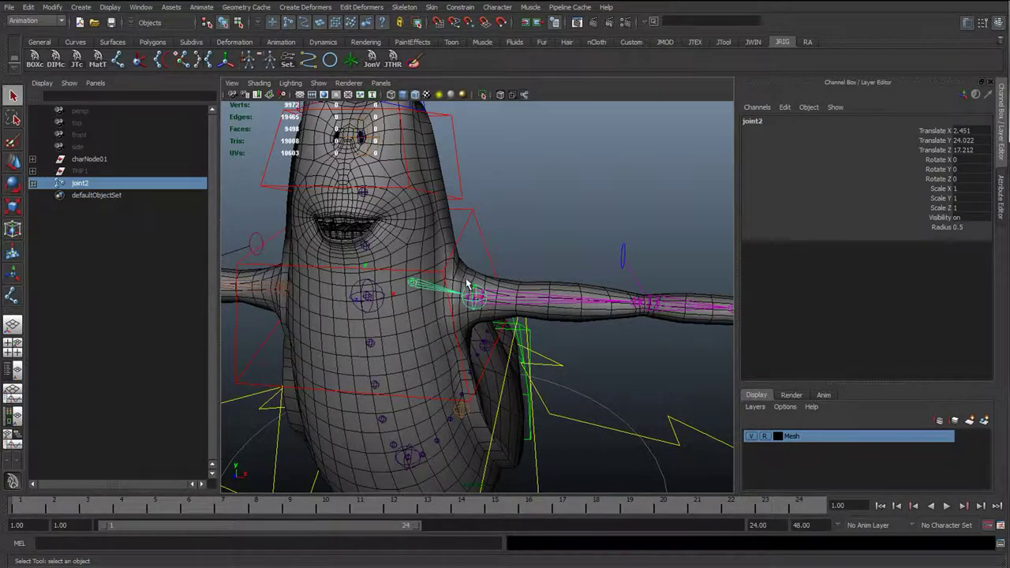
alt+drag(469, 291, 454, 388)
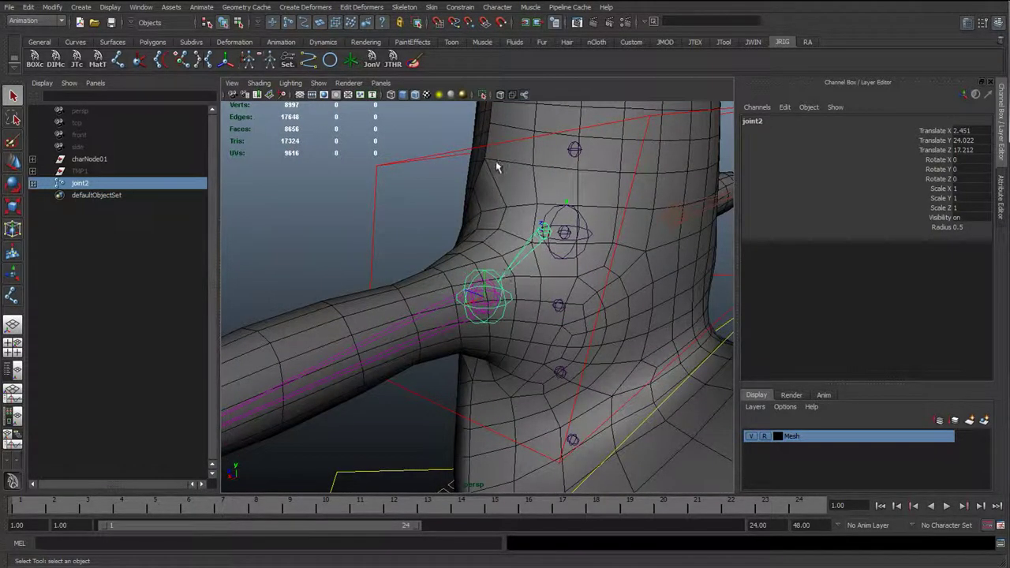
- Rename the parent clavicle joint joint2 as jtDrv_l_clavA_01
click(393, 223)
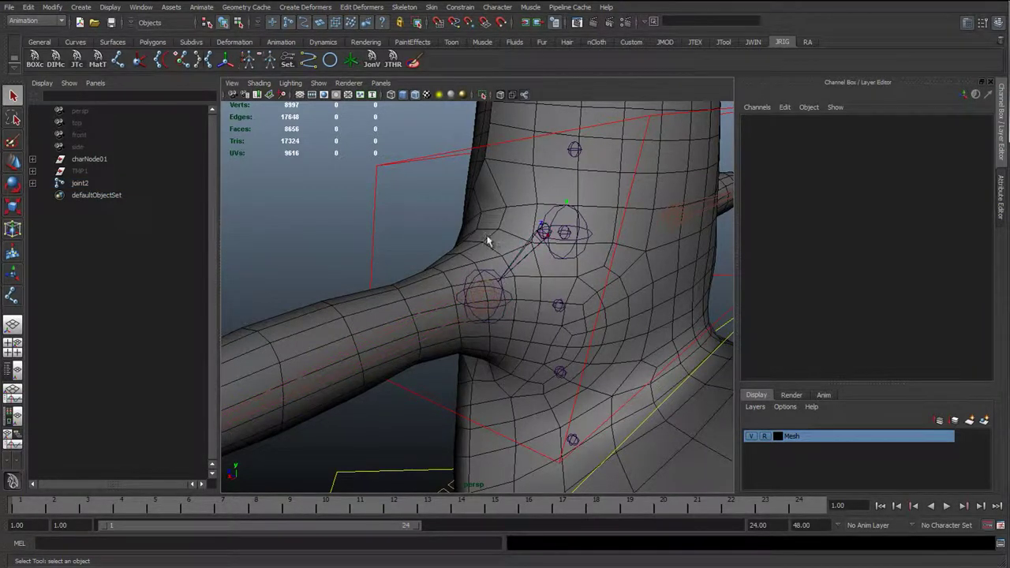
key(w)
scroll(559, 316, down, 2)
alt+drag(559, 315, 733, 294)
click(371, 272)
scroll(405, 304, up, 2)
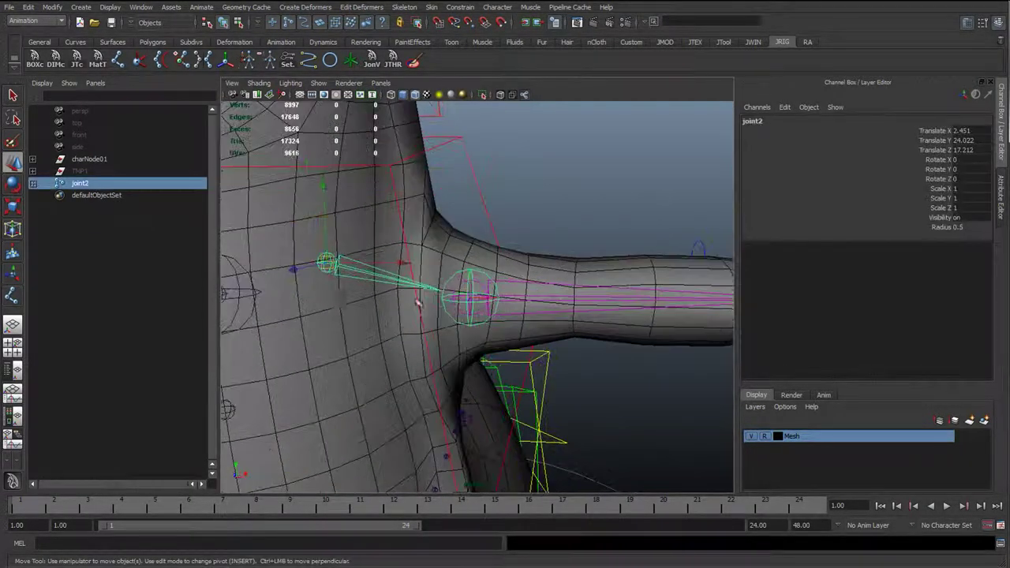
alt+middle_drag(433, 307, 522, 311)
click(33, 183)
double_click(77, 183)
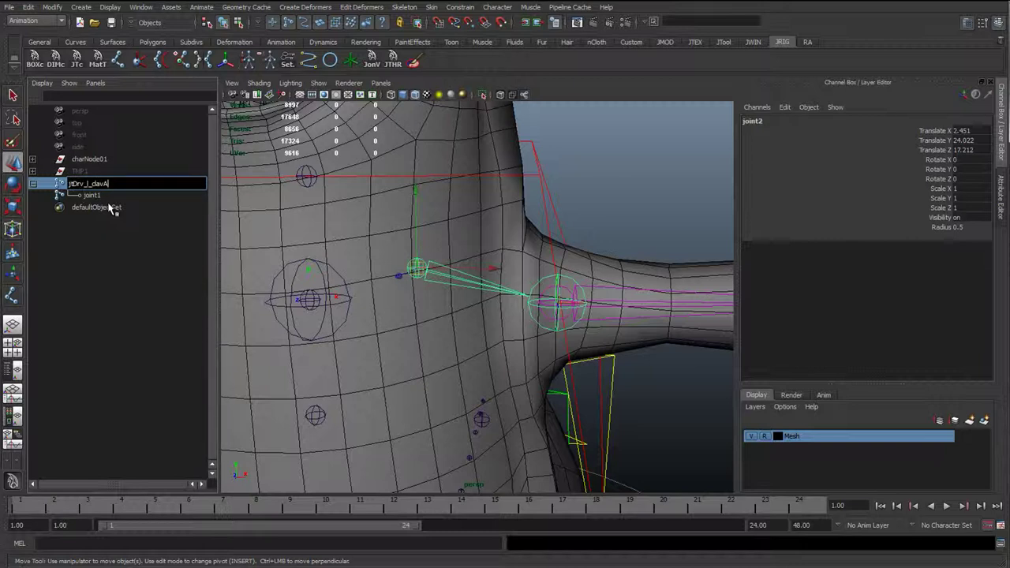
key(Return)
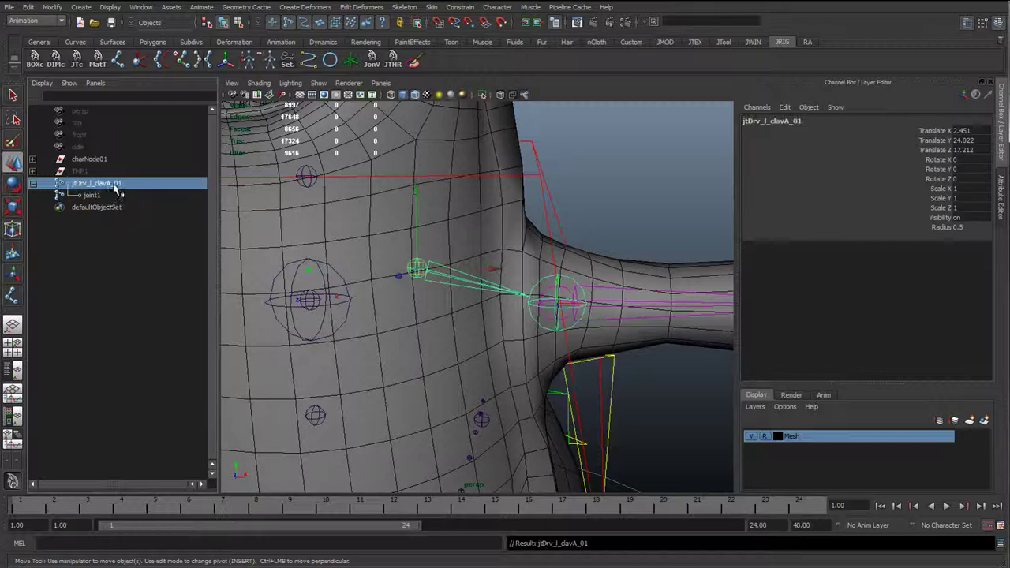
- Rename the child joint joint1 as jtDrv_l_clavB_01
double_click(114, 184)
key(ctrl+c)
click(104, 195)
double_click(107, 196)
key(ctrl+v)
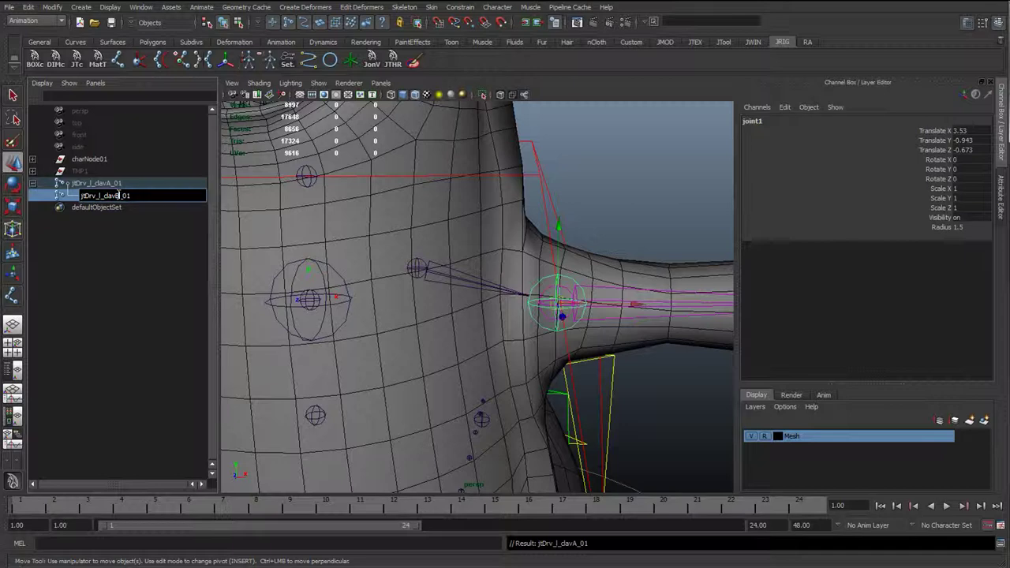
key(Return)
click(120, 185)
click(131, 195)
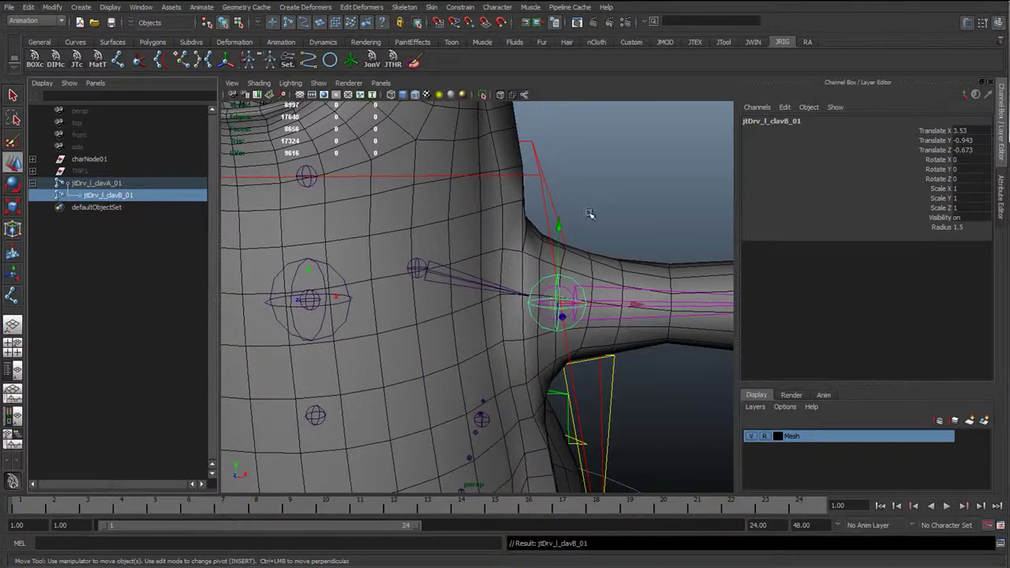
- Mirror the jtDrv_l_clavA_01 chain across YZ with Behavior, replacing _l_ with _r_ in the joint names
scroll(588, 213, down, 3)
key(q)
click(442, 273)
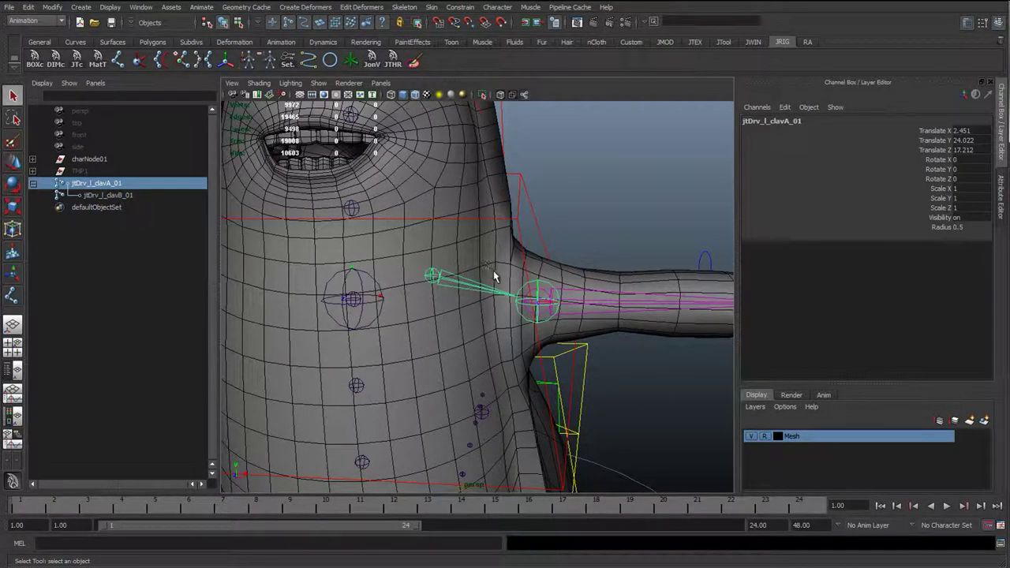
click(439, 290)
click(431, 275)
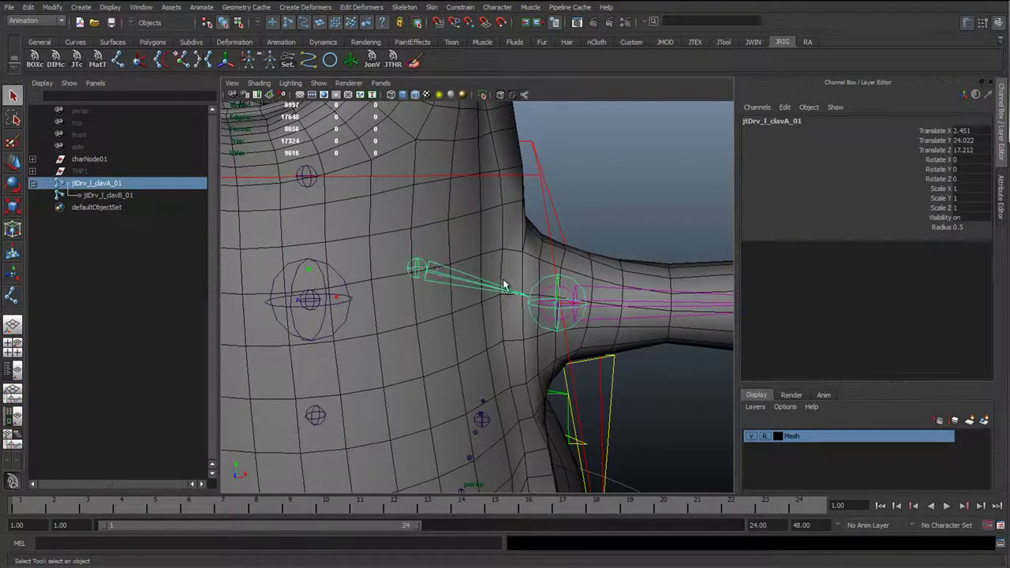
alt+right_drag(522, 301, 355, 316)
alt+drag(355, 315, 410, 296)
click(406, 8)
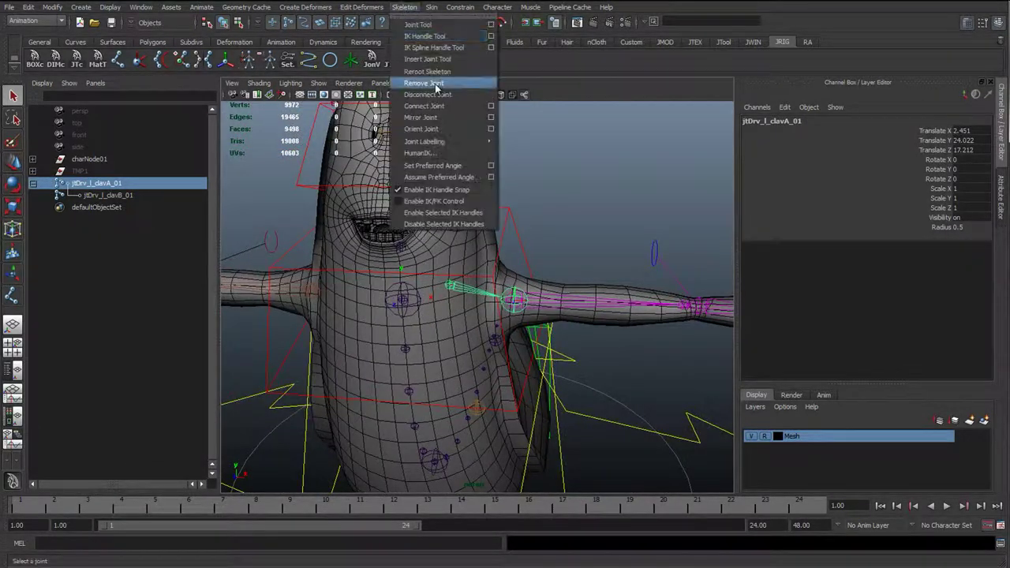
click(490, 117)
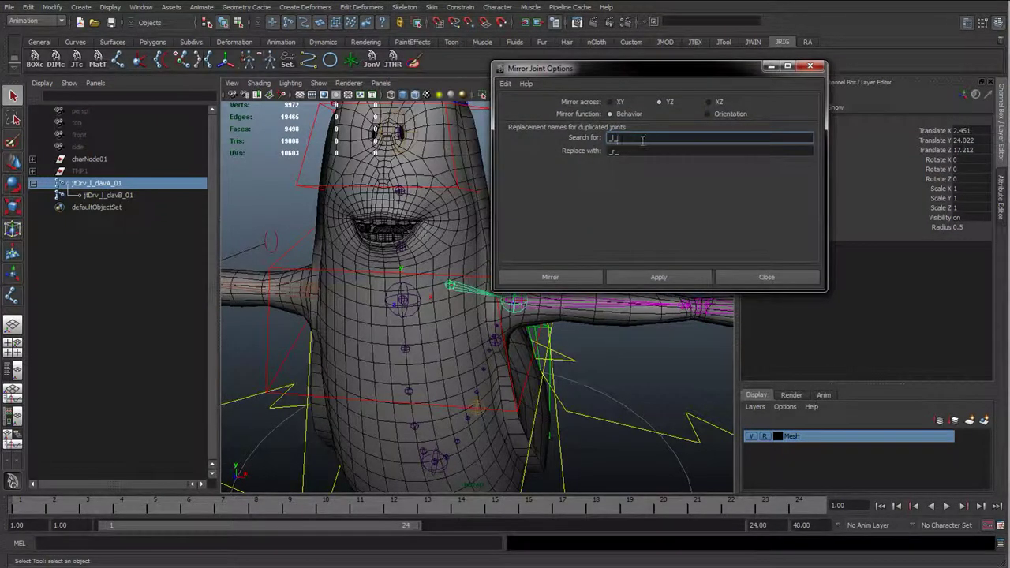
drag(642, 139, 565, 139)
drag(635, 150, 564, 152)
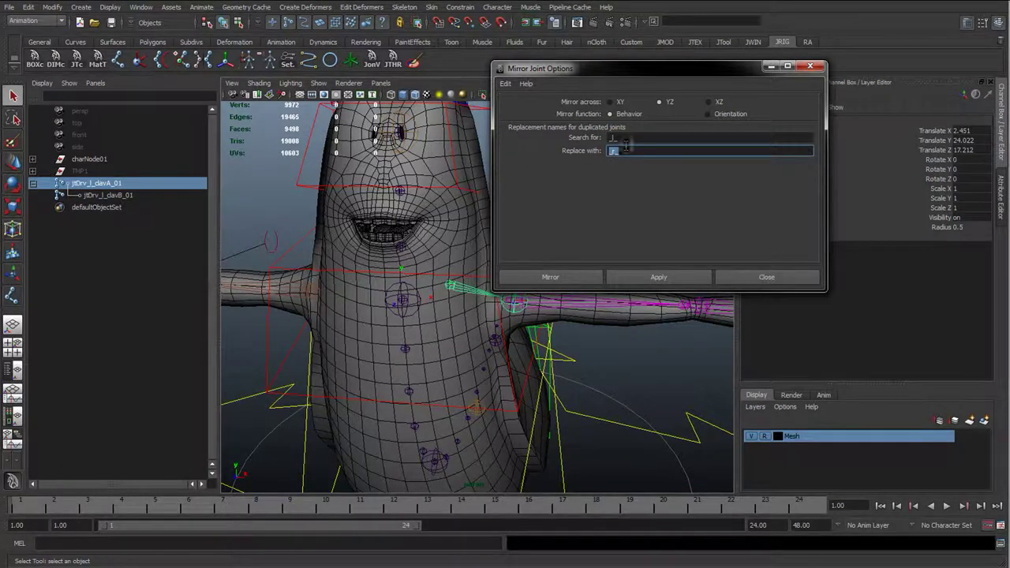
click(652, 280)
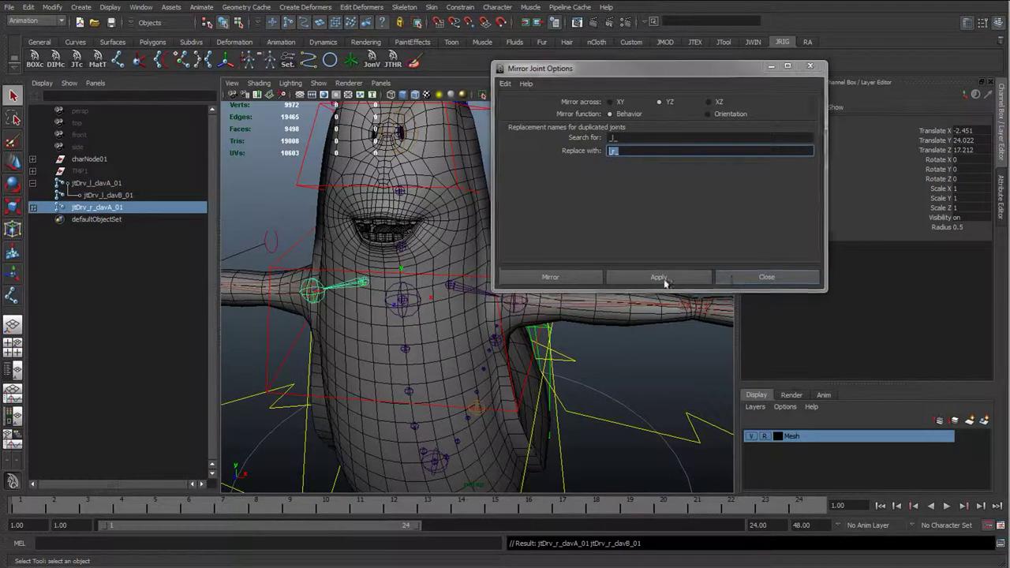
click(766, 276)
- Point-constrain jtBn_r_shoulder_01 to jtDrv_r_clavB_01 with Maintain offset on, all axes constrained and a weight of 1
alt+drag(442, 304, 395, 303)
alt+right_drag(316, 303, 473, 304)
alt+middle_drag(269, 304, 413, 309)
alt+drag(412, 309, 431, 292)
alt+right_drag(431, 293, 536, 245)
key(f)
click(503, 273)
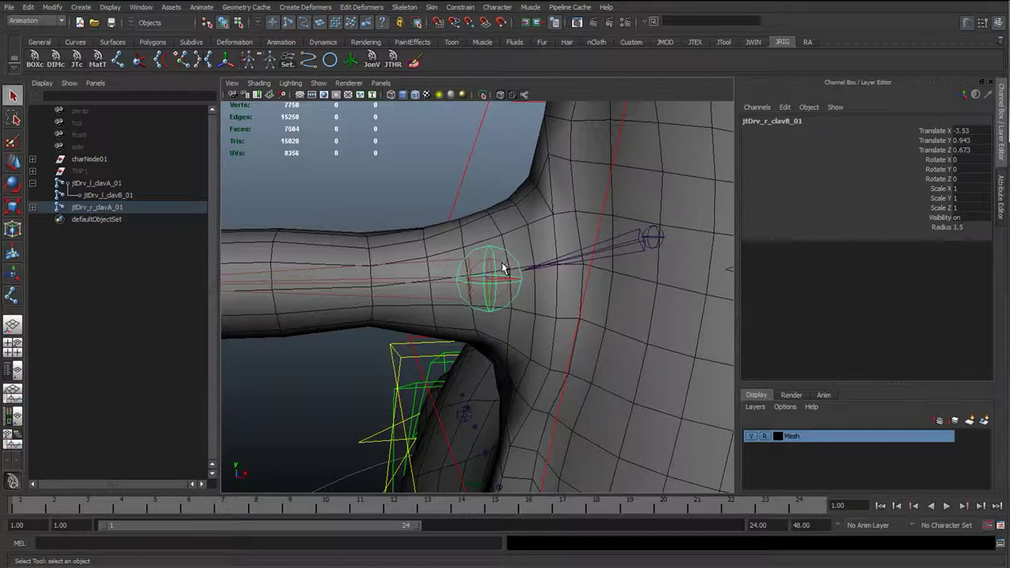
click(503, 268)
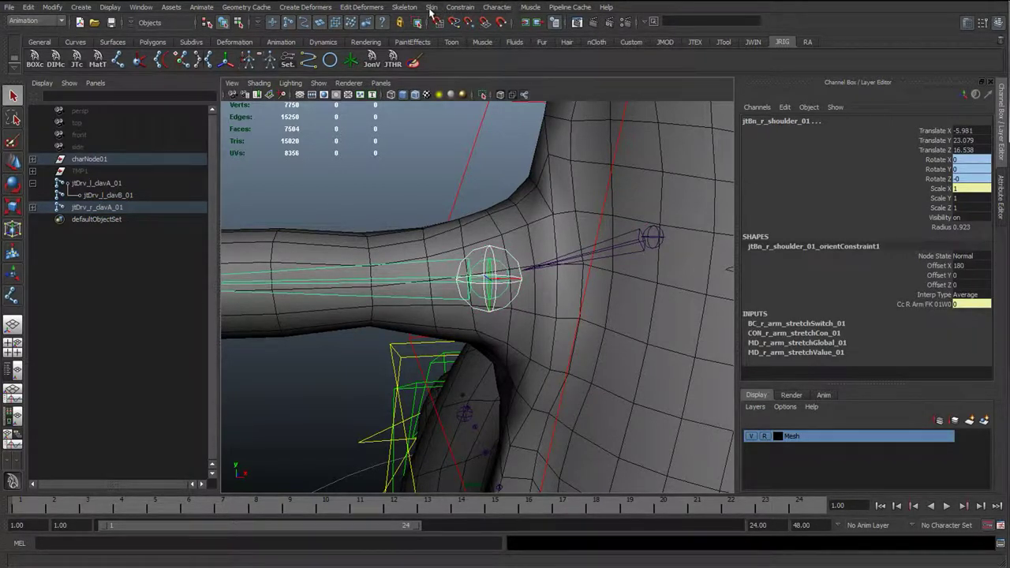
click(496, 8)
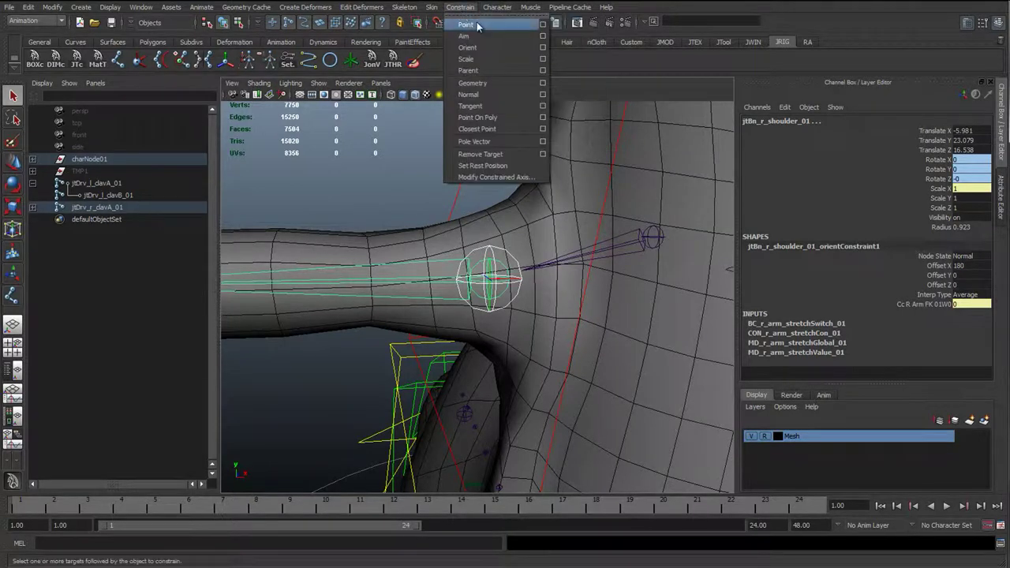
click(542, 27)
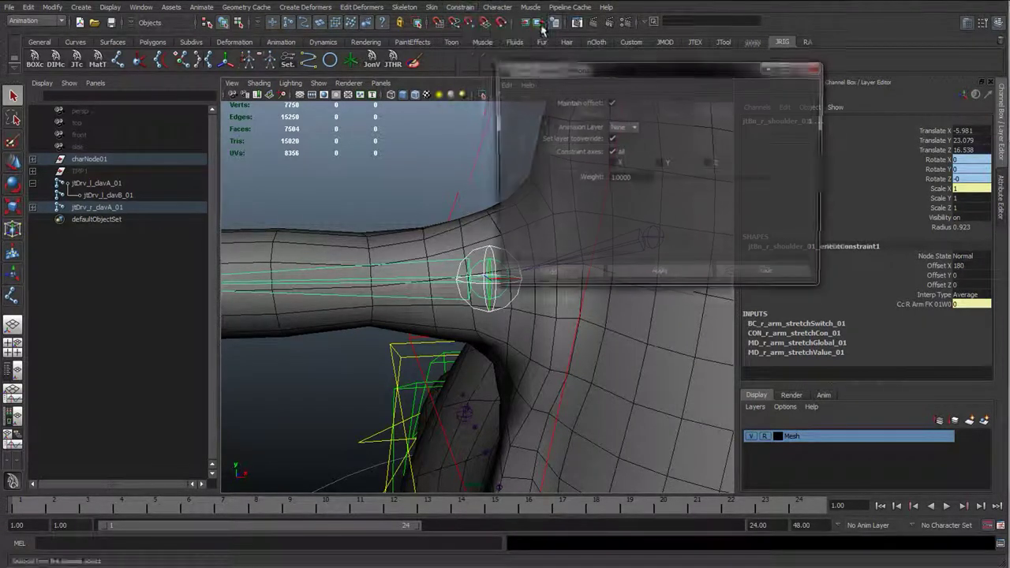
click(659, 276)
click(760, 274)
- Test-rotate jtDrv_r_clavA_01 and jtDrv_l_clavA_01 together to check both arms, undo the rotation and deselect the joints
click(560, 214)
click(660, 236)
alt+right_drag(631, 243, 485, 274)
alt+middle_drag(486, 274, 330, 291)
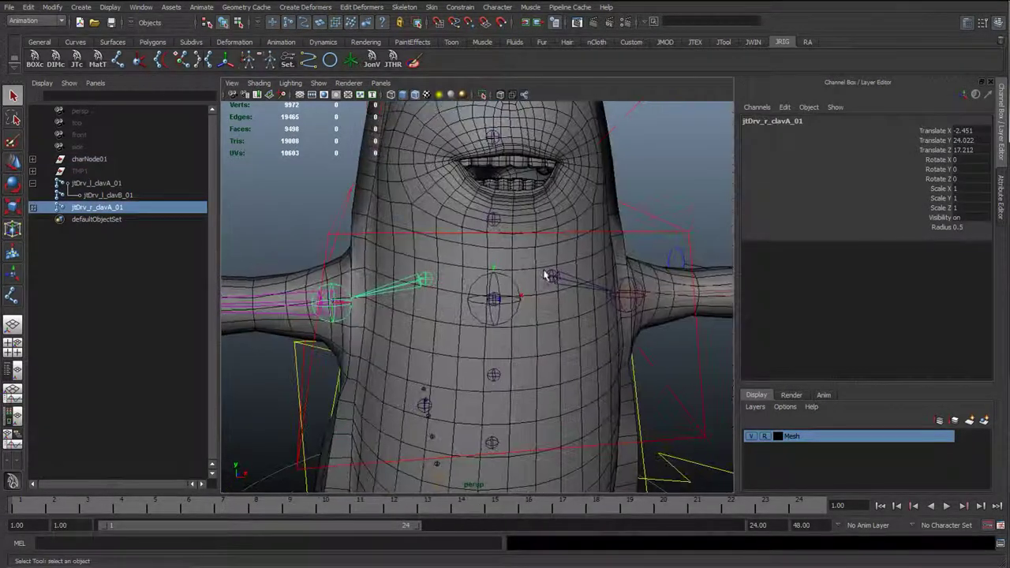
shift+click(549, 274)
key(e)
alt+right_drag(527, 268, 519, 230)
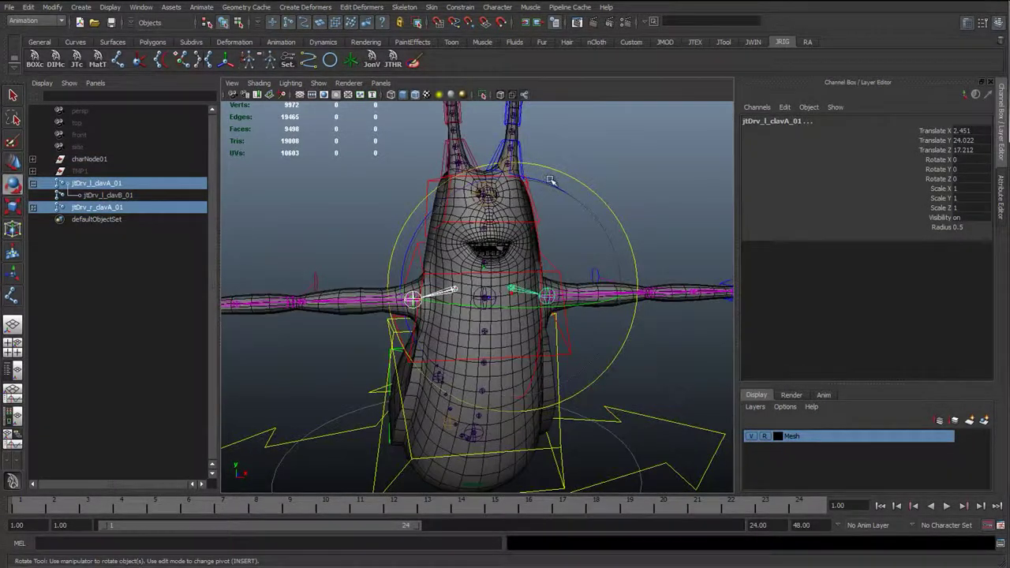
drag(553, 183, 426, 235)
key(ctrl+z)
click(347, 230)
- Parent jtDrv_l_clavA_01 and jtDrv_r_clavA_01 to the back ribbon joint jtBn_backRibbon_014
alt+right_drag(497, 266, 485, 257)
alt+right_drag(519, 303, 538, 311)
alt+drag(538, 311, 438, 316)
alt+right_drag(439, 315, 528, 291)
key(w)
alt+drag(527, 292, 474, 280)
alt+middle_drag(468, 277, 401, 265)
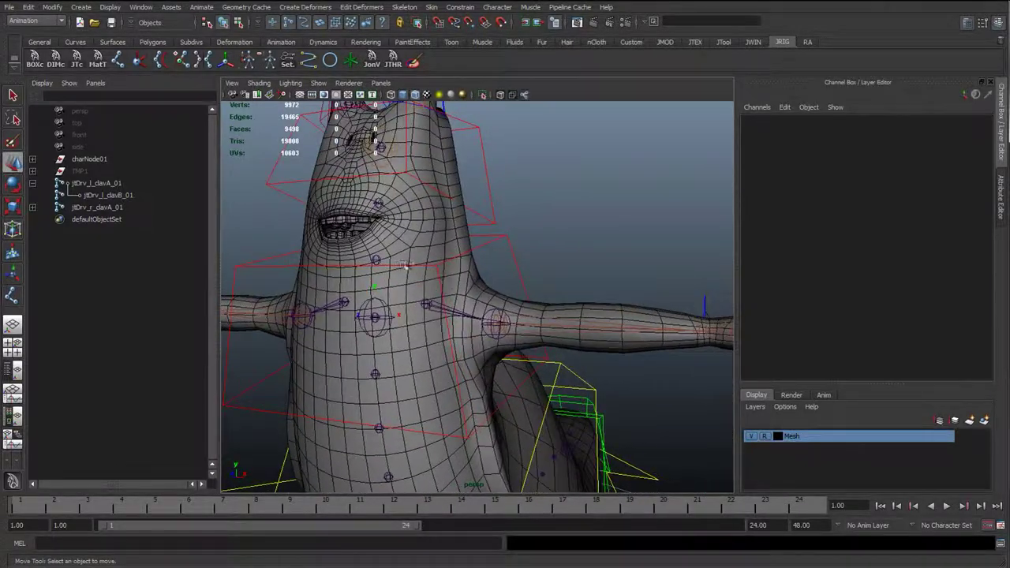
click(426, 304)
scroll(434, 311, up, 2)
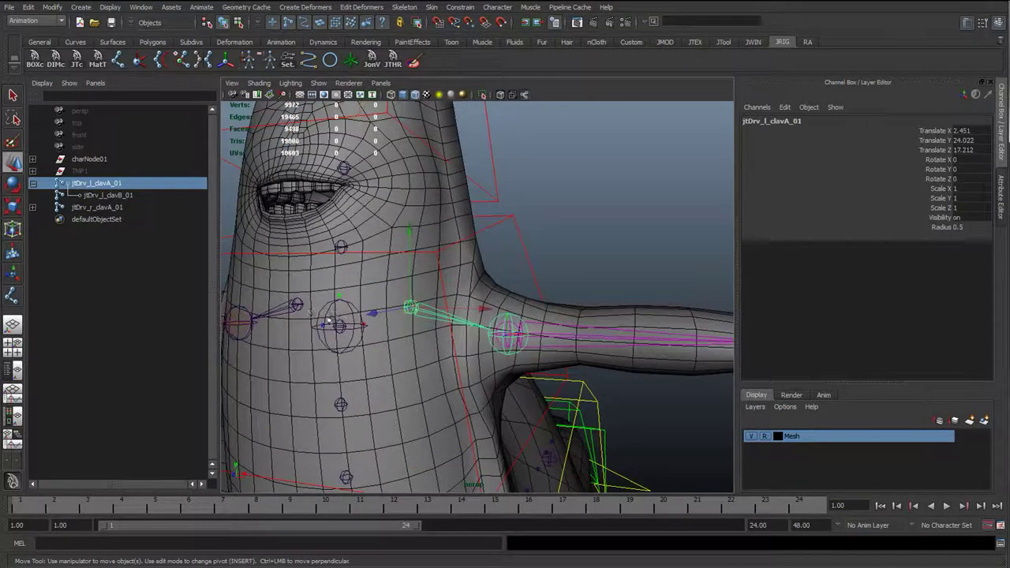
shift+click(303, 307)
alt+middle_drag(365, 307, 408, 302)
scroll(434, 324, up, 3)
shift+click(401, 332)
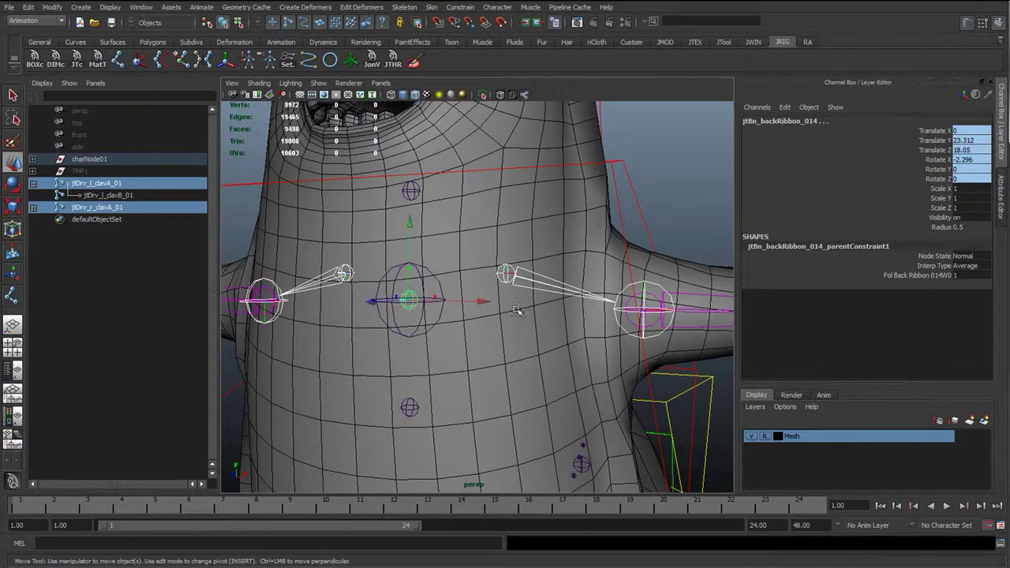
alt+drag(517, 310, 404, 275)
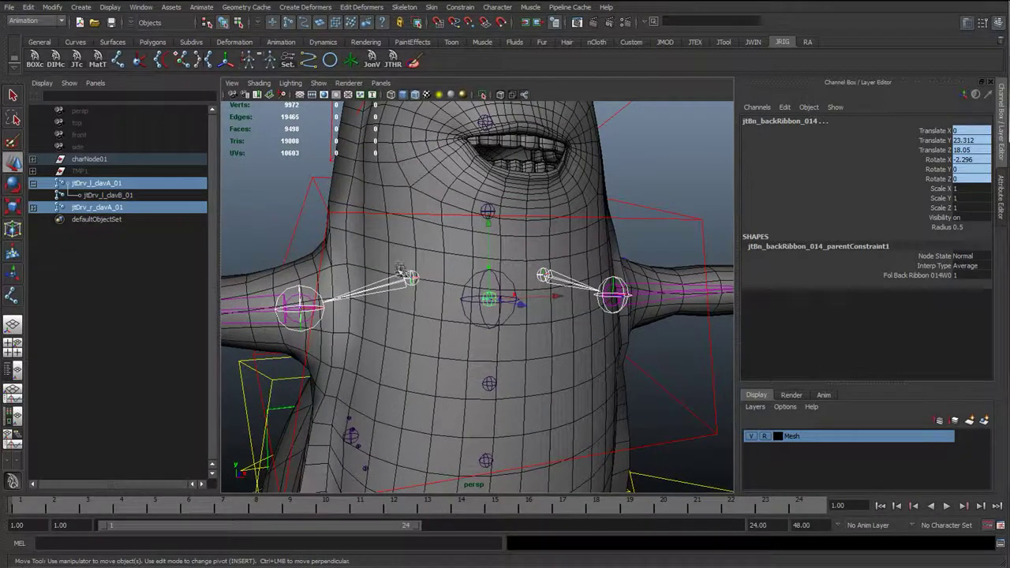
key(p)
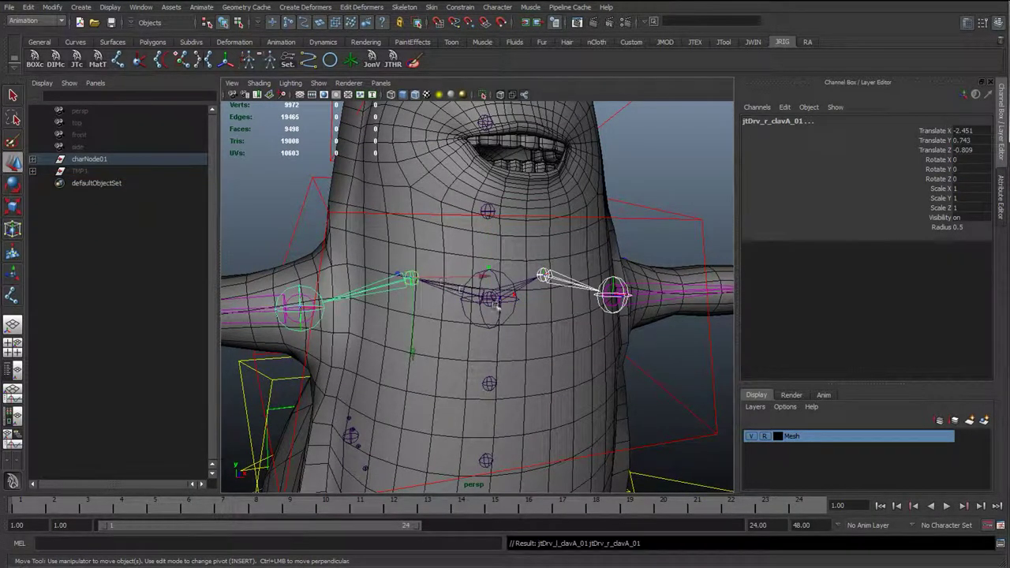
- Select the upper body control cc_upperBody_01, move it freely to test the clavicles, and undo the move
click(489, 297)
click(655, 218)
scroll(524, 302, down, 5)
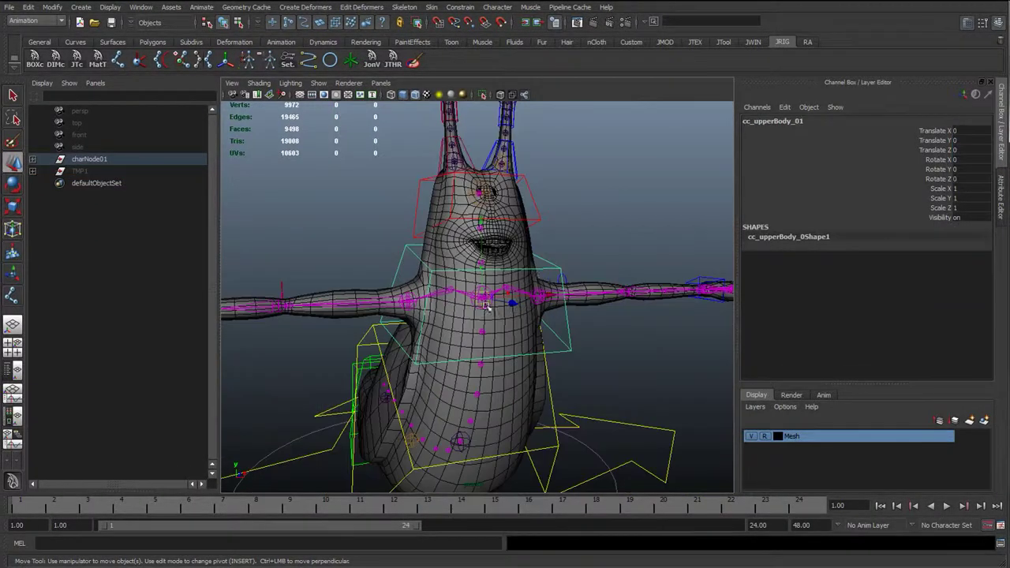
drag(483, 301, 431, 269)
key(ctrl+z)
- Test-move cc_upperBody_01 about 10.46 units along Z and again freely, undoing each move
alt+drag(501, 341, 575, 295)
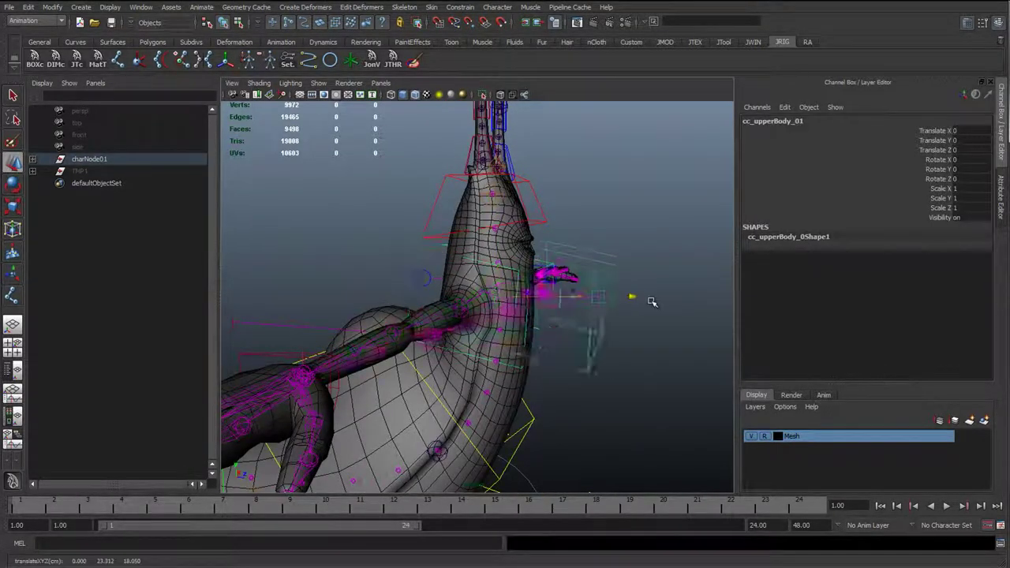
middle_drag(661, 303, 708, 331)
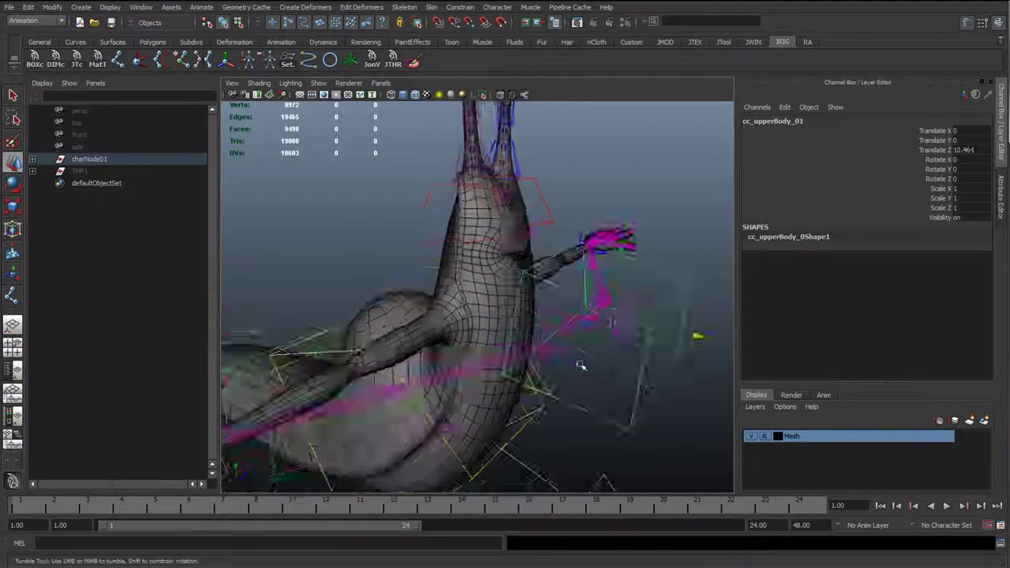
alt+drag(580, 365, 382, 352)
key(ctrl+z)
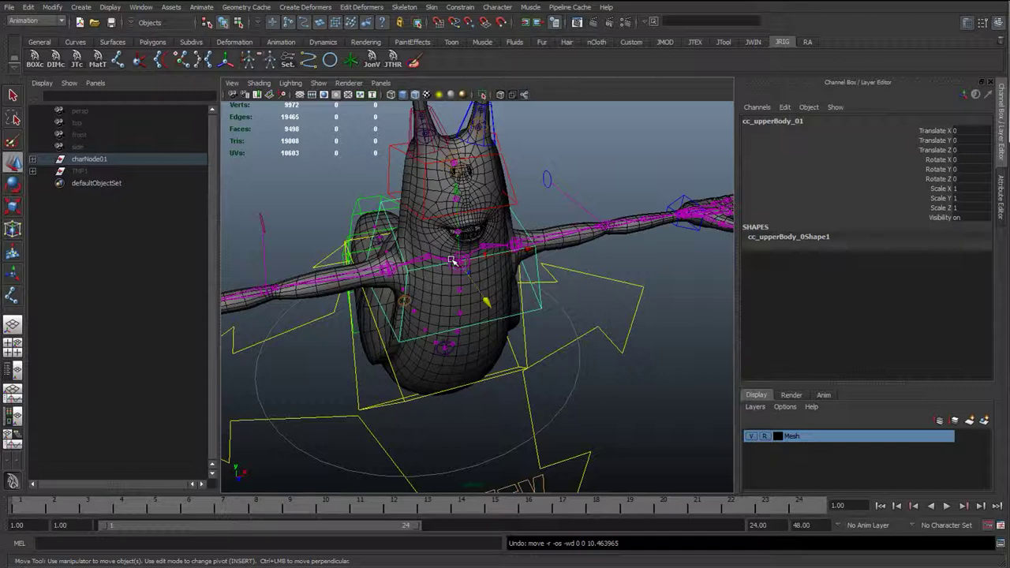
alt+drag(444, 308, 574, 228)
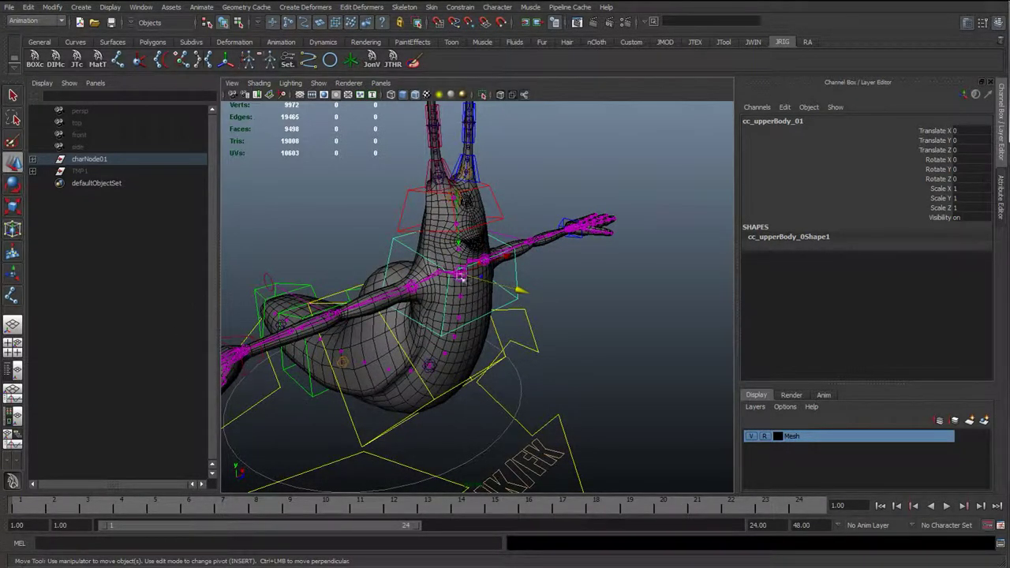
drag(460, 275, 497, 296)
key(ctrl+z)
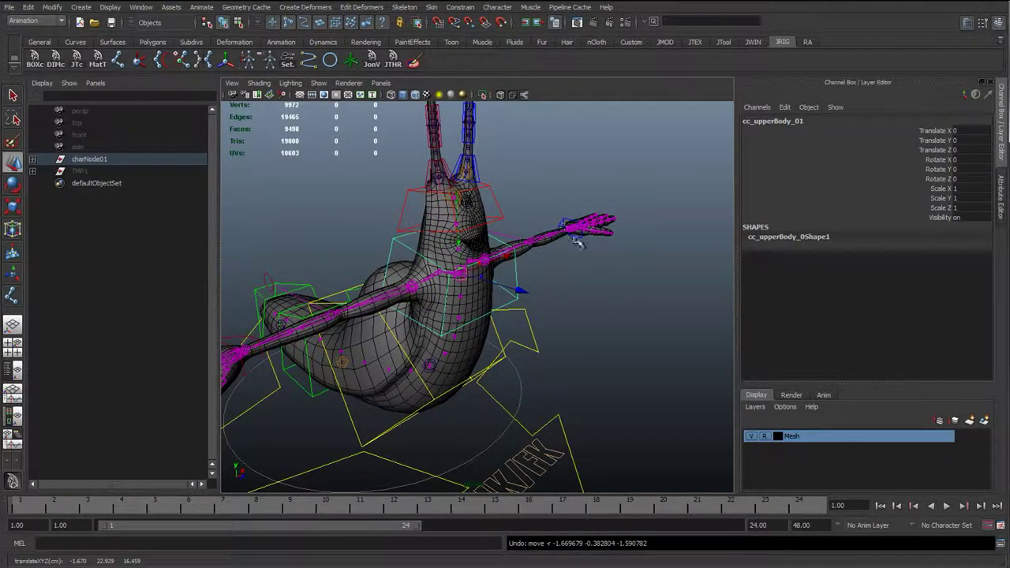
- Test-rotate cc_upperBody_01 about its Y axis, undo the rotation, and test one more free move before deselecting the control
key(e)
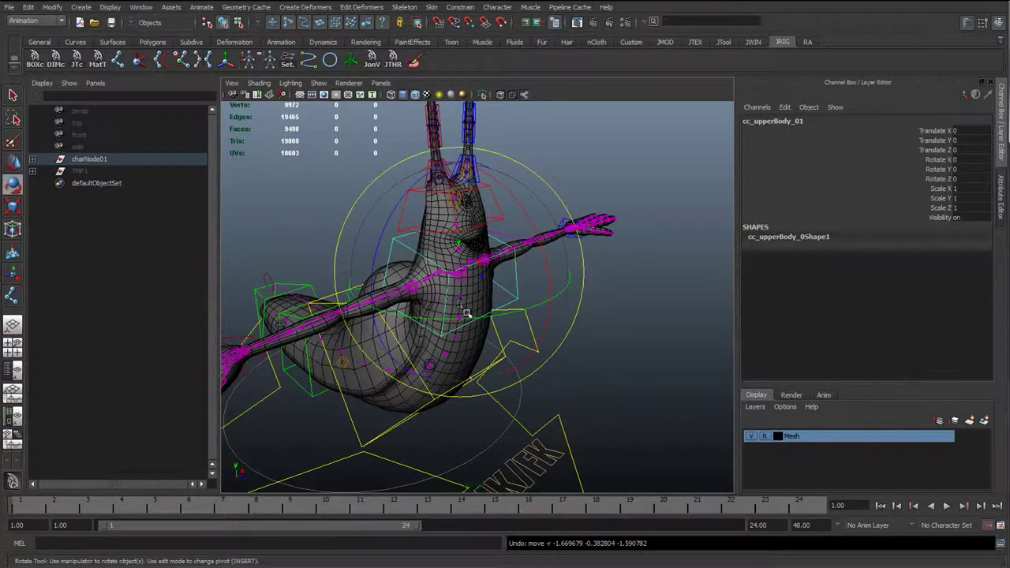
drag(467, 316, 426, 323)
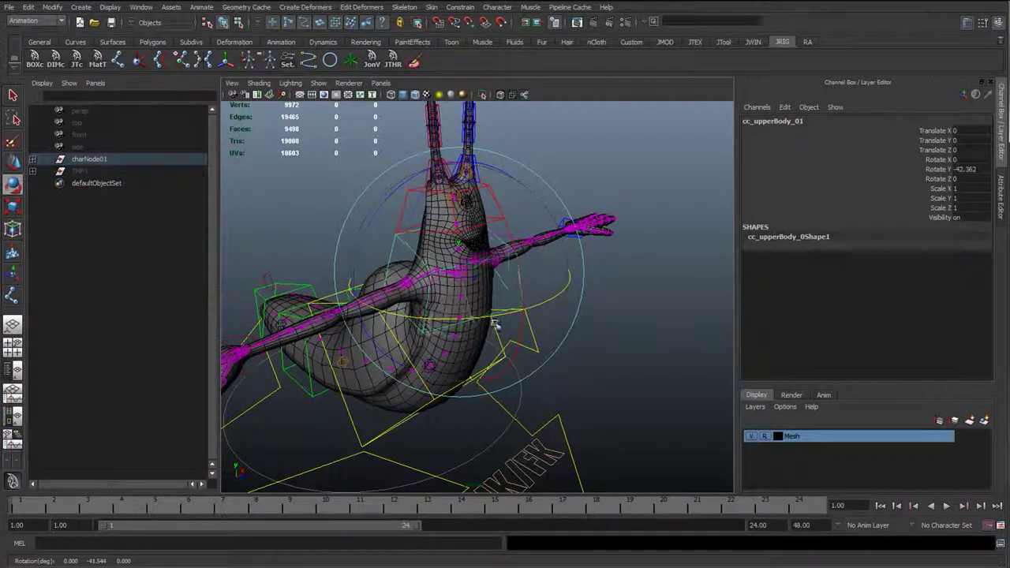
drag(495, 323, 411, 327)
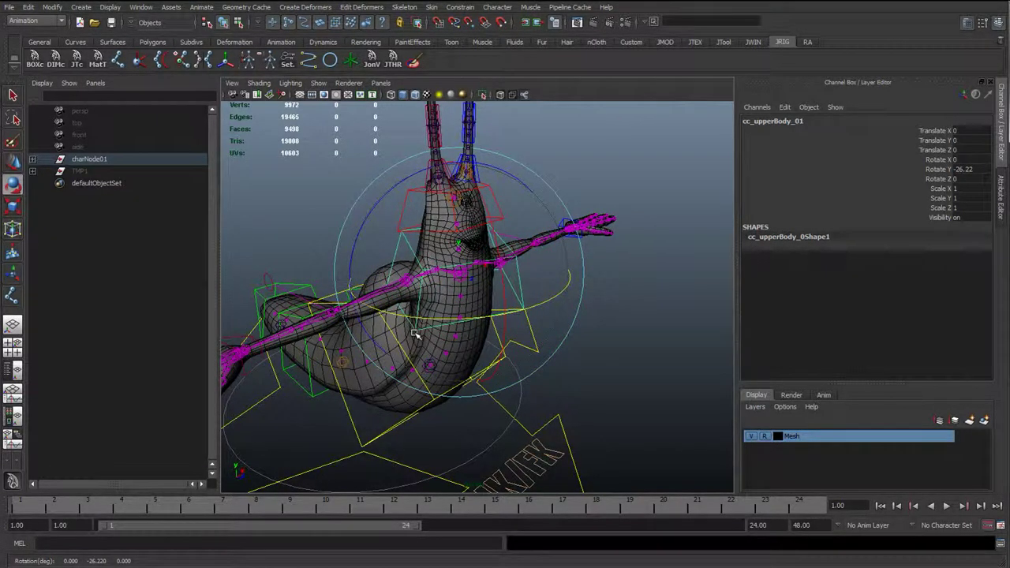
key(ctrl+z)
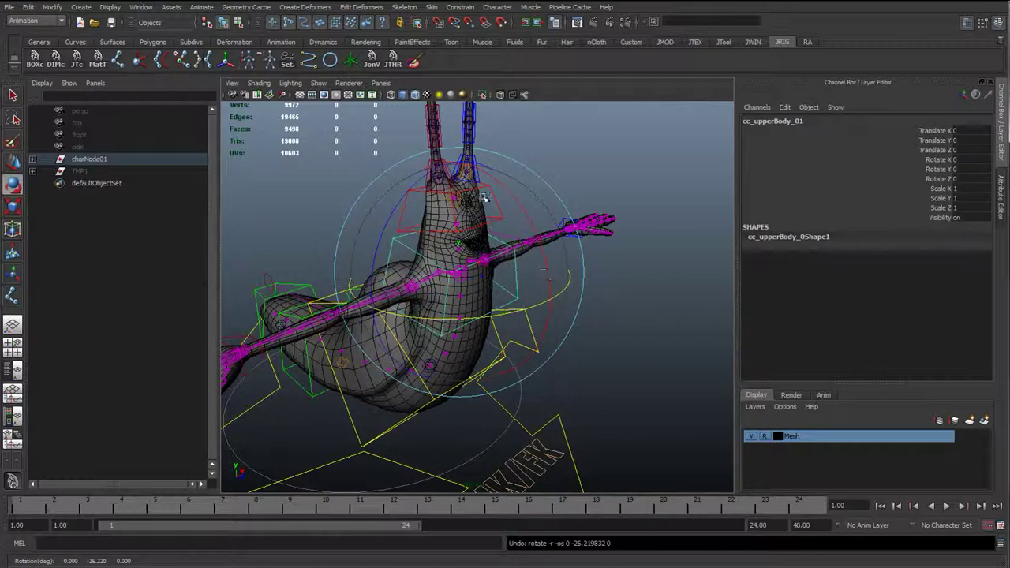
key(w)
drag(457, 275, 500, 256)
click(595, 300)
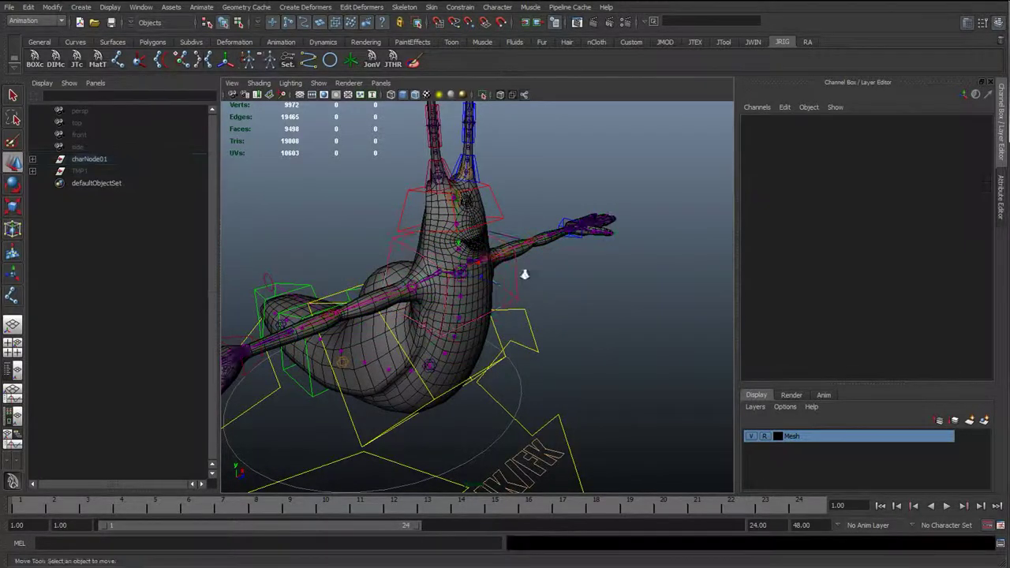
- Select the antenna control cc_l_antennaStart_01, test-move it freely, and undo the move
alt+middle_drag(430, 228, 466, 321)
scroll(466, 320, up, 5)
alt+drag(466, 320, 387, 272)
click(408, 175)
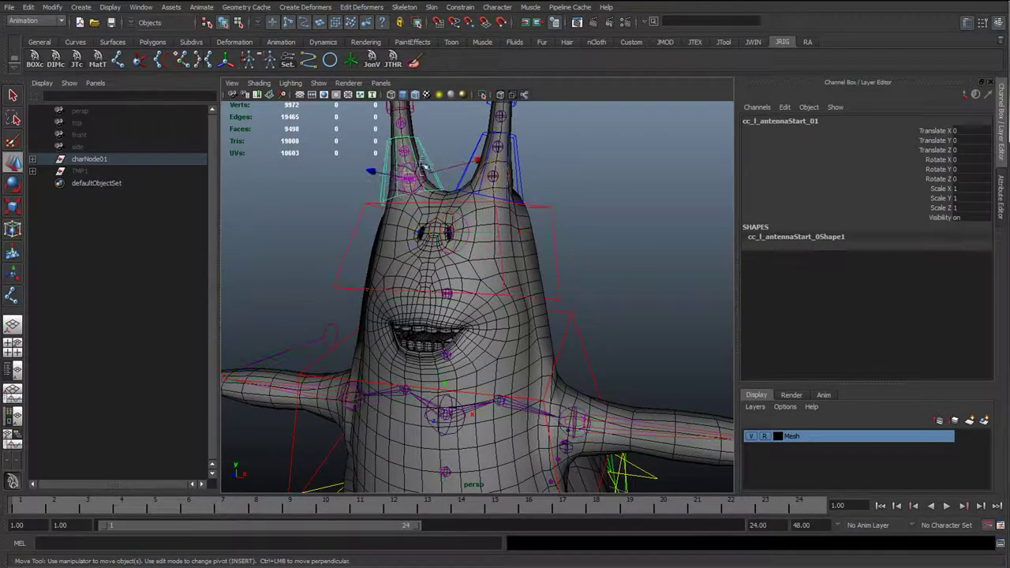
alt+middle_drag(426, 196, 427, 257)
alt+right_drag(427, 256, 474, 265)
drag(392, 226, 384, 187)
key(z)
- Examine from several angles how the antenna start controls sit on the head
shift+click(477, 190)
alt+drag(434, 235, 446, 251)
click(338, 277)
alt+right_drag(430, 316, 395, 332)
alt+middle_drag(394, 332, 380, 246)
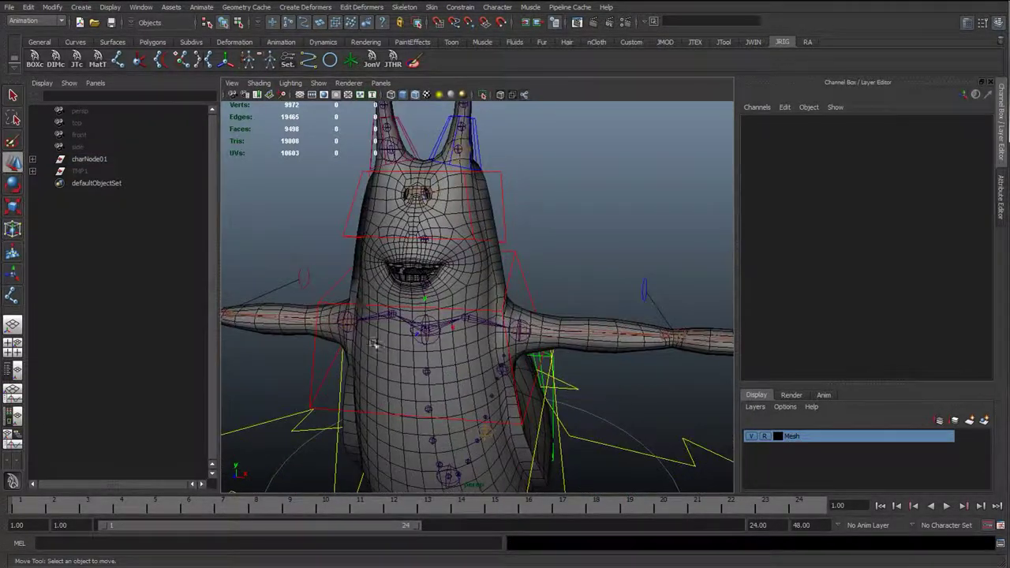
alt+middle_drag(407, 184, 432, 280)
alt+right_drag(387, 272, 418, 274)
alt+drag(385, 273, 472, 256)
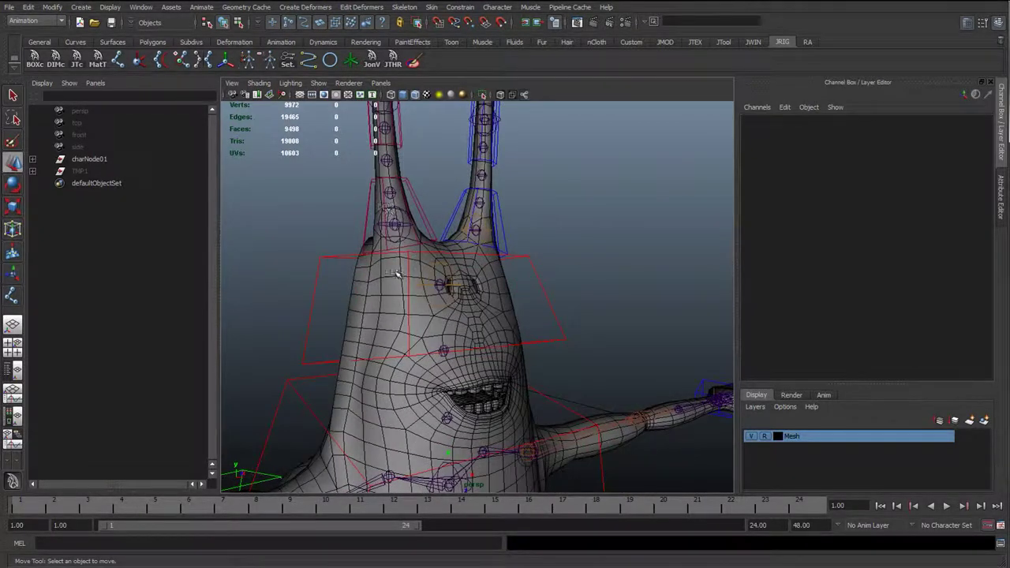
- Try to parent the two antenna start controls directly to the head control cc_head_01, and clear the selection
alt+drag(396, 274, 434, 246)
click(432, 228)
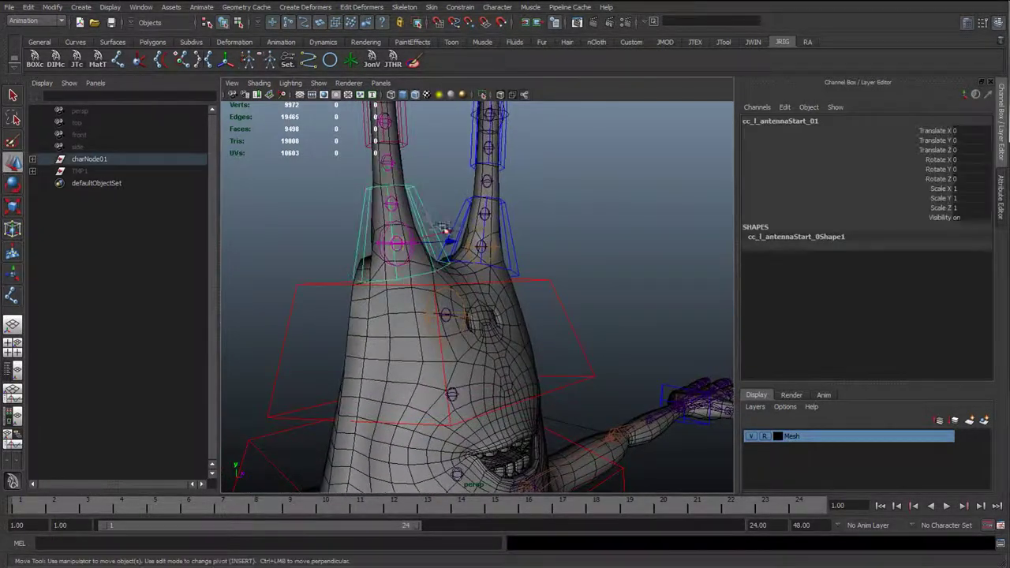
shift+click(484, 275)
key(q)
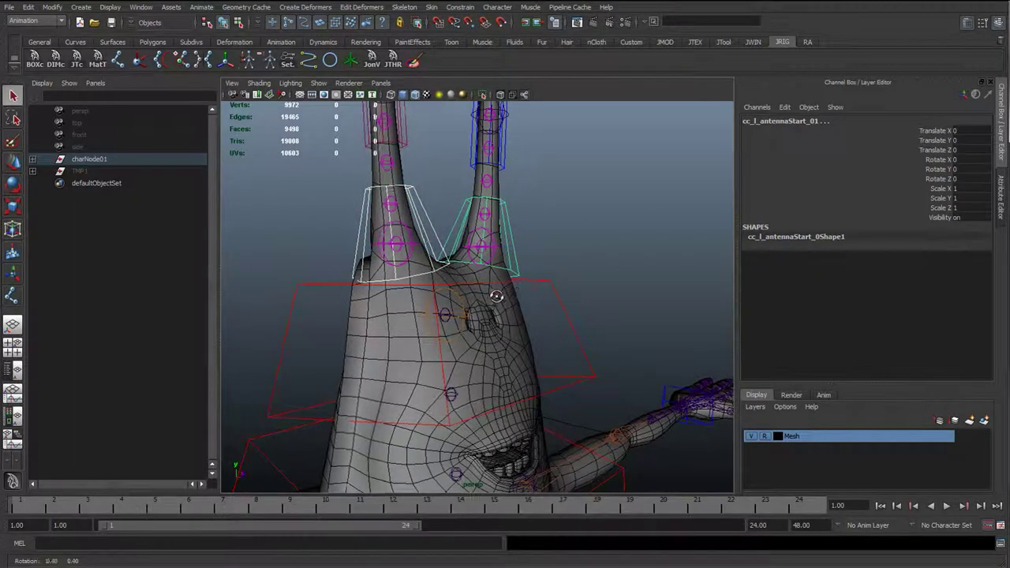
alt+drag(500, 292, 531, 296)
click(551, 301)
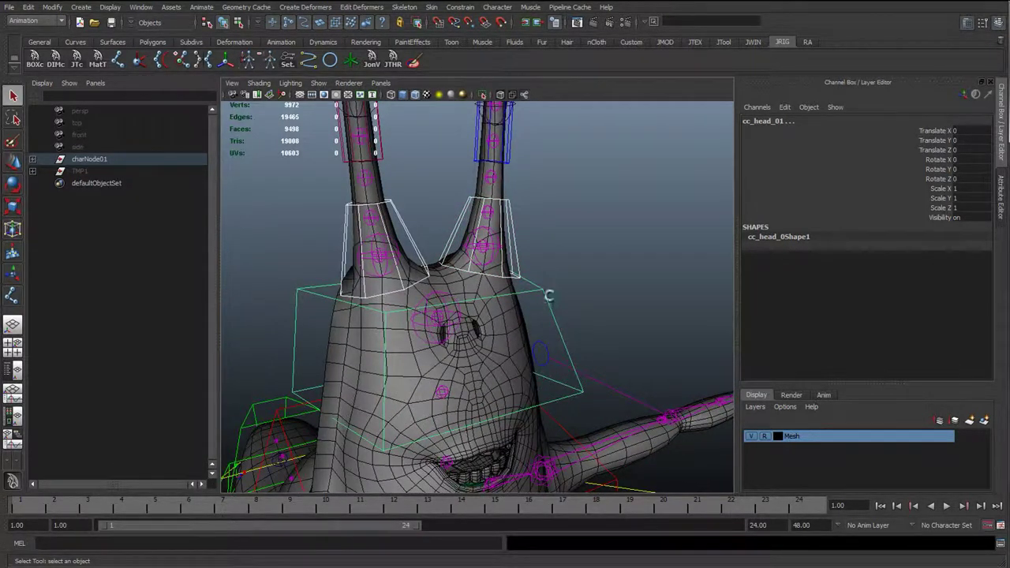
key(p)
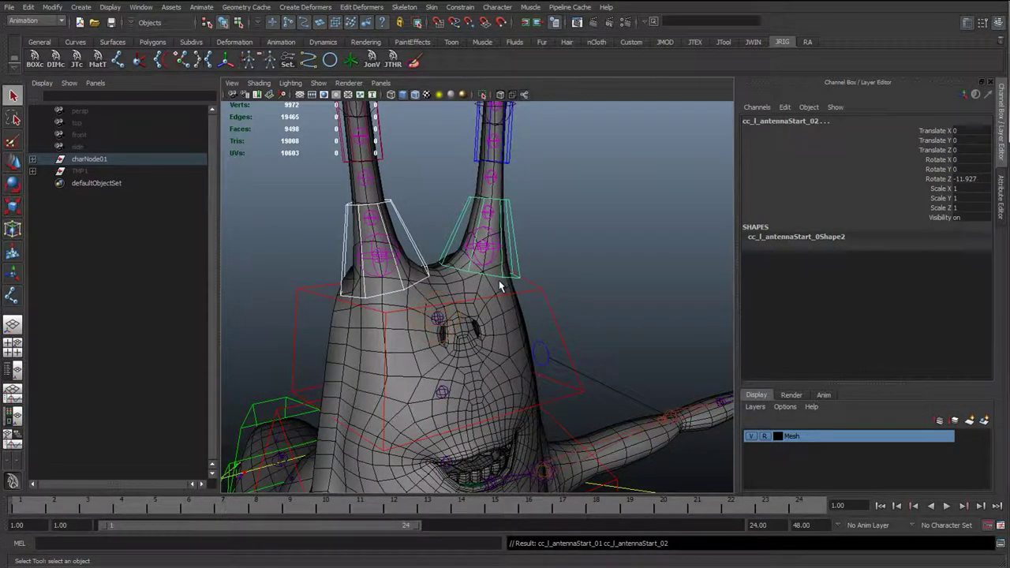
click(498, 278)
click(455, 233)
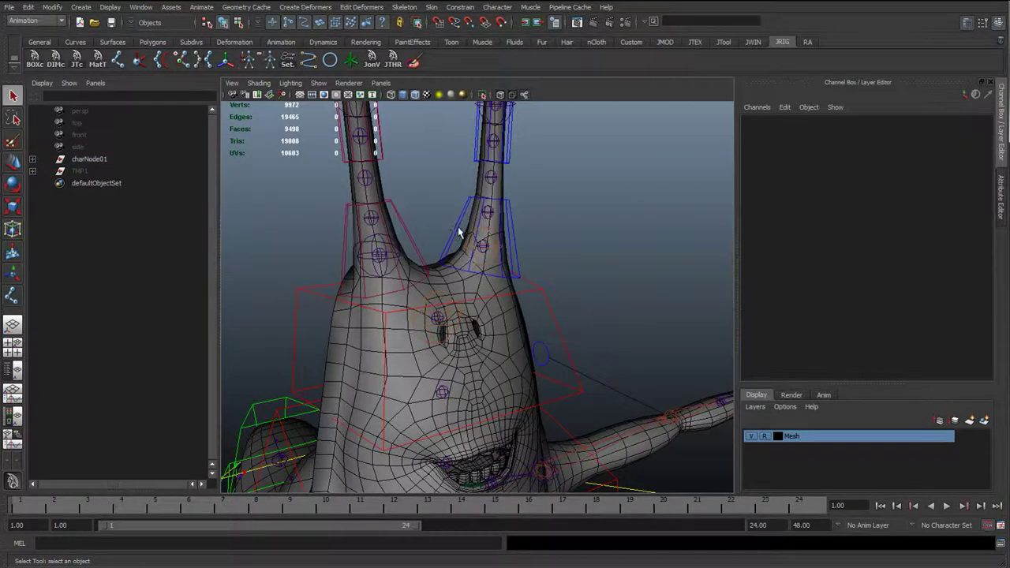
- Select the parent offset groups of both antenna start controls, grp_l_antennaStartRotOff_01 and grp_l_antennaStartRotOff_02
click(458, 228)
key(Up)
key(Up)
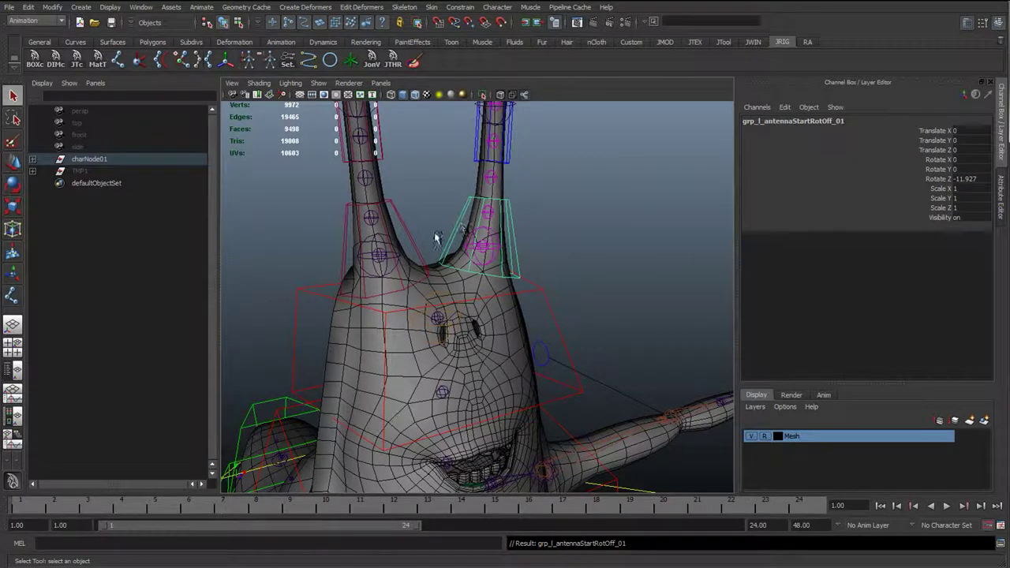
click(405, 235)
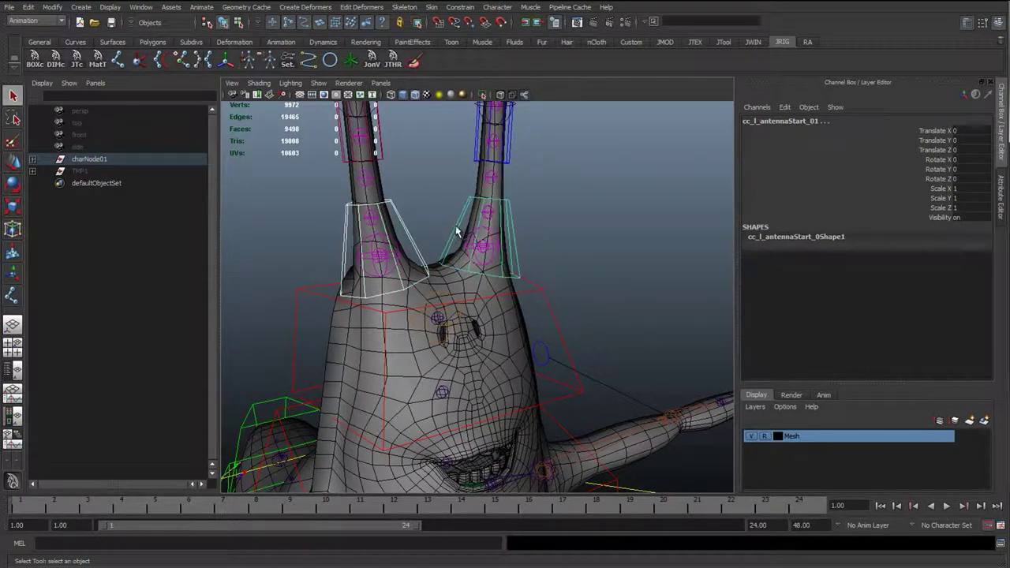
key(Up)
key(Up)
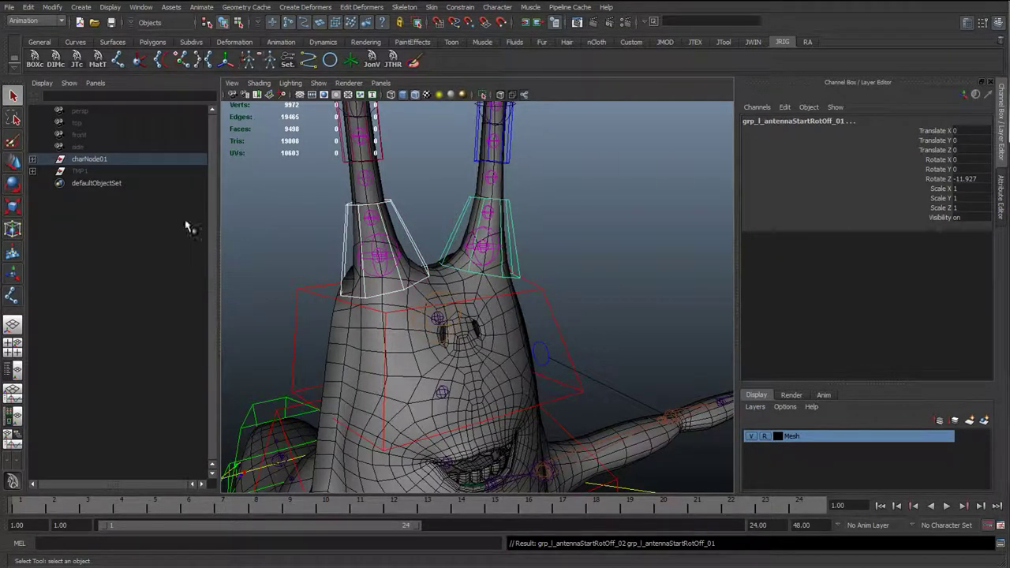
- Reveal the two selected offset groups in the widened Outliner and expand them to their child controls
key(f)
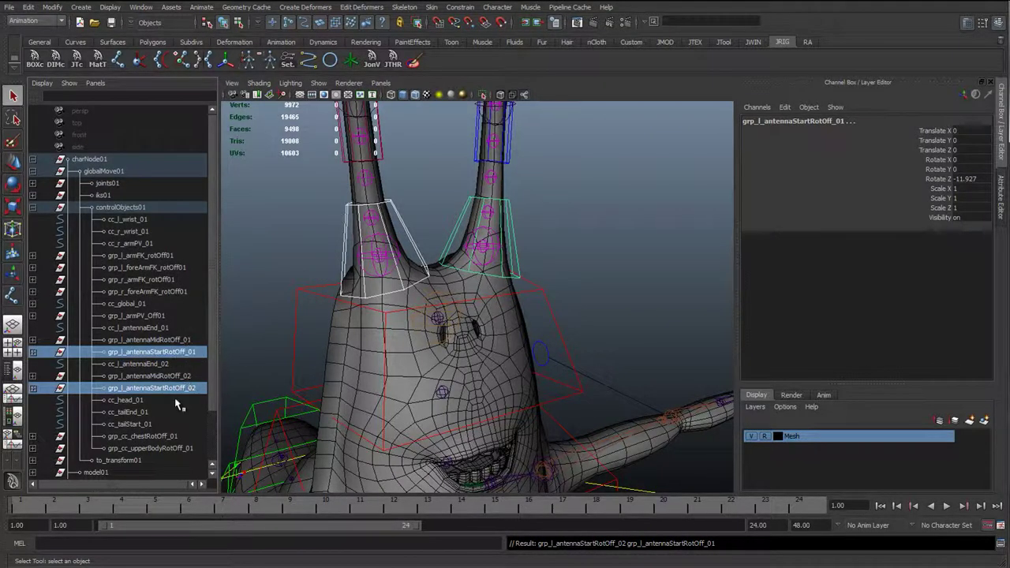
drag(218, 357, 247, 358)
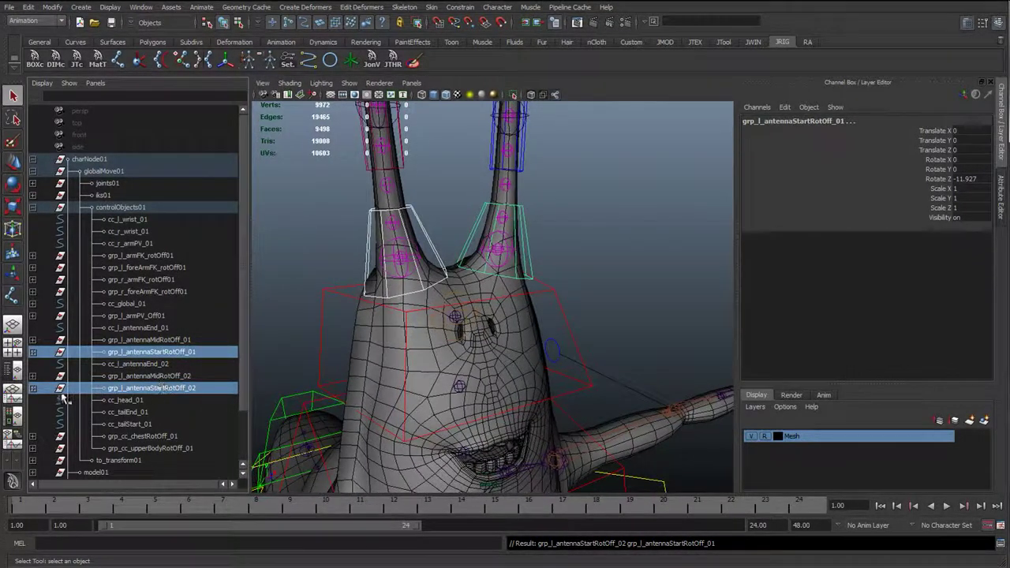
click(34, 388)
click(32, 389)
click(33, 388)
click(34, 352)
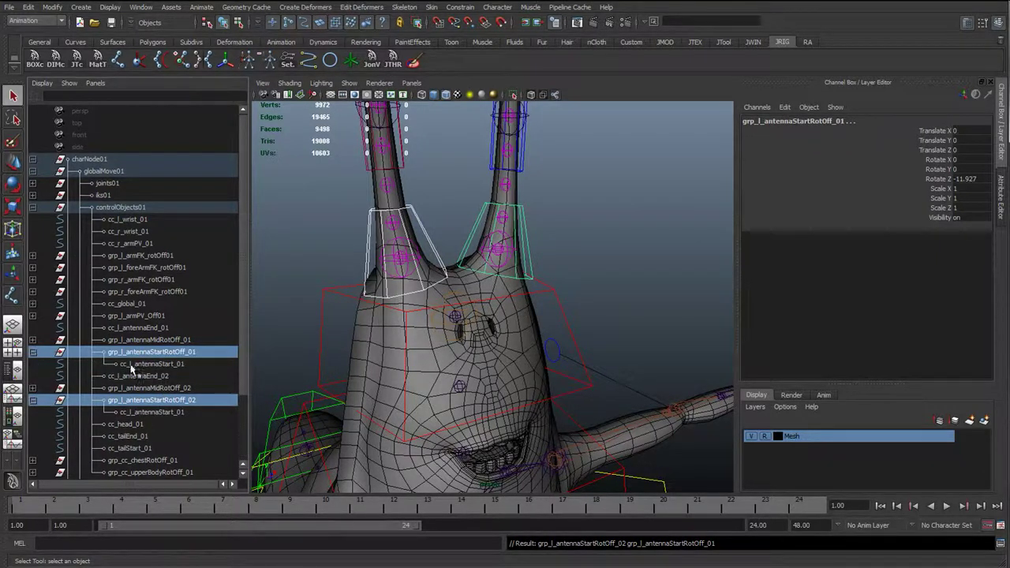
- Rename the offset group grp_l_antennaStartRotOff_02 as grp_r_antennaStartRotOff_01
click(146, 364)
click(160, 401)
double_click(160, 401)
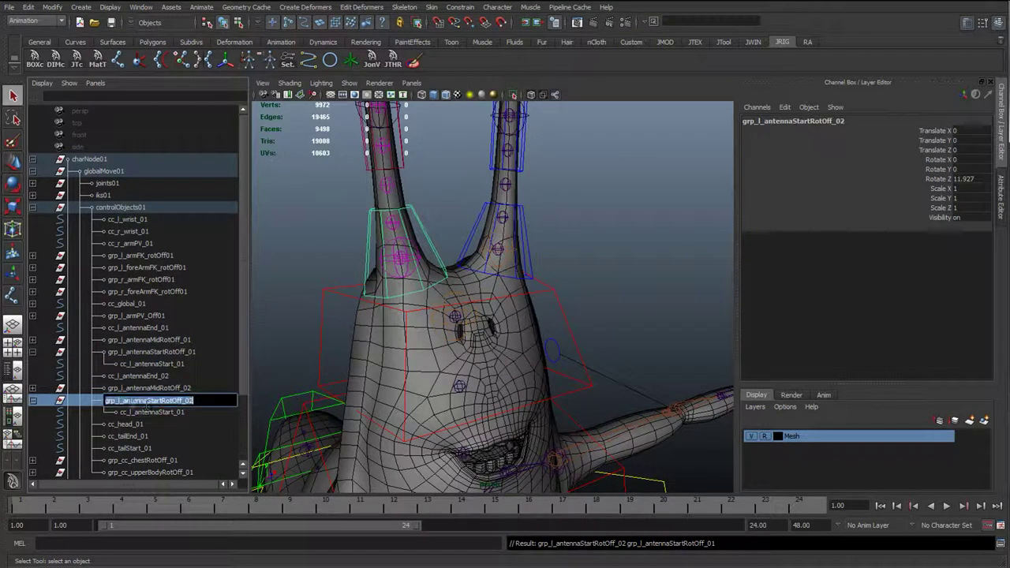
click(120, 401)
key(BackSpace)
text(r)
key(Return)
double_click(185, 401)
click(207, 400)
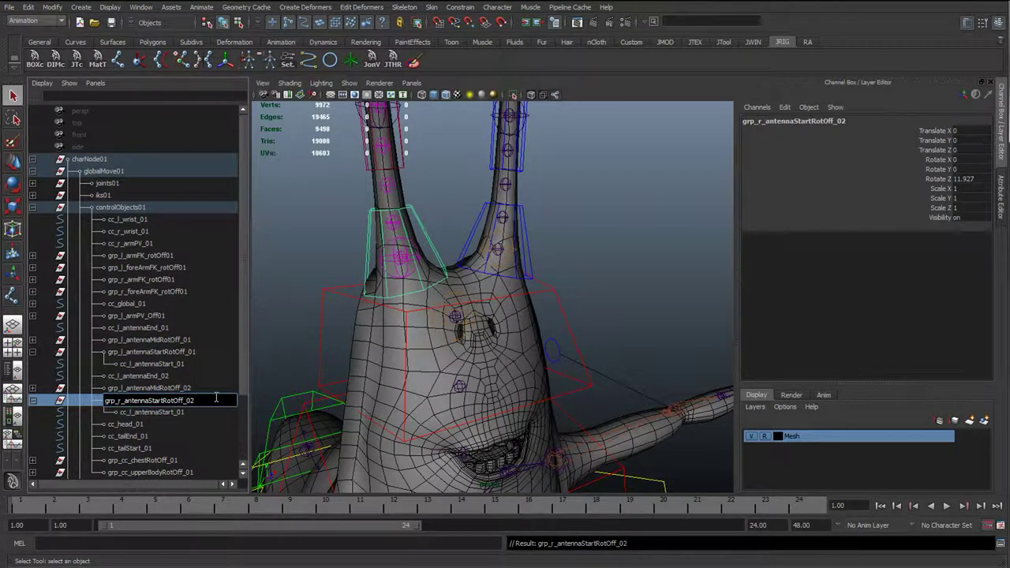
text(1)
key(Return)
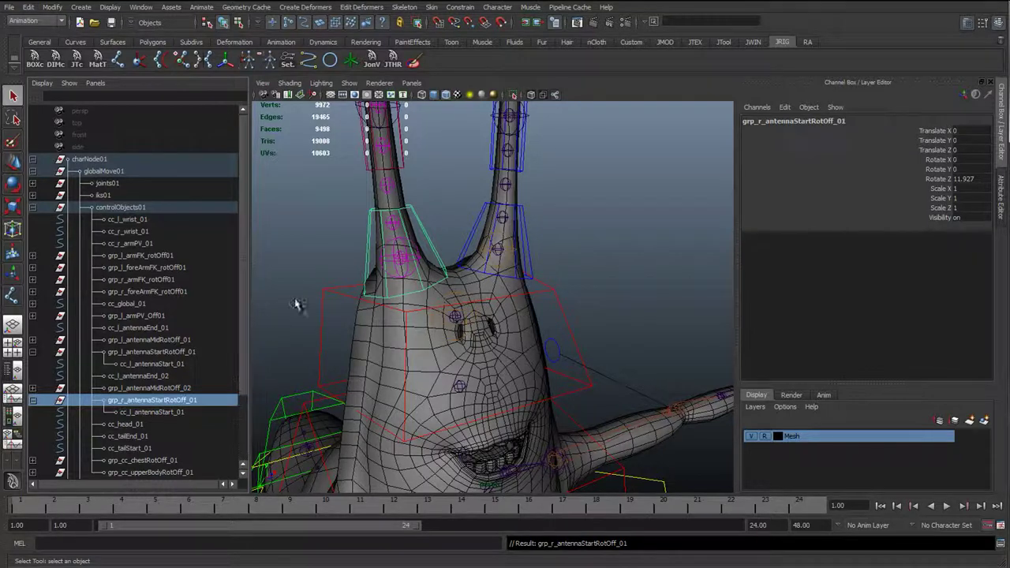
- Rename the start control of the snail's right antenna as cc_r_antennaStart_01
click(420, 221)
alt+middle_drag(420, 221, 467, 344)
click(761, 120)
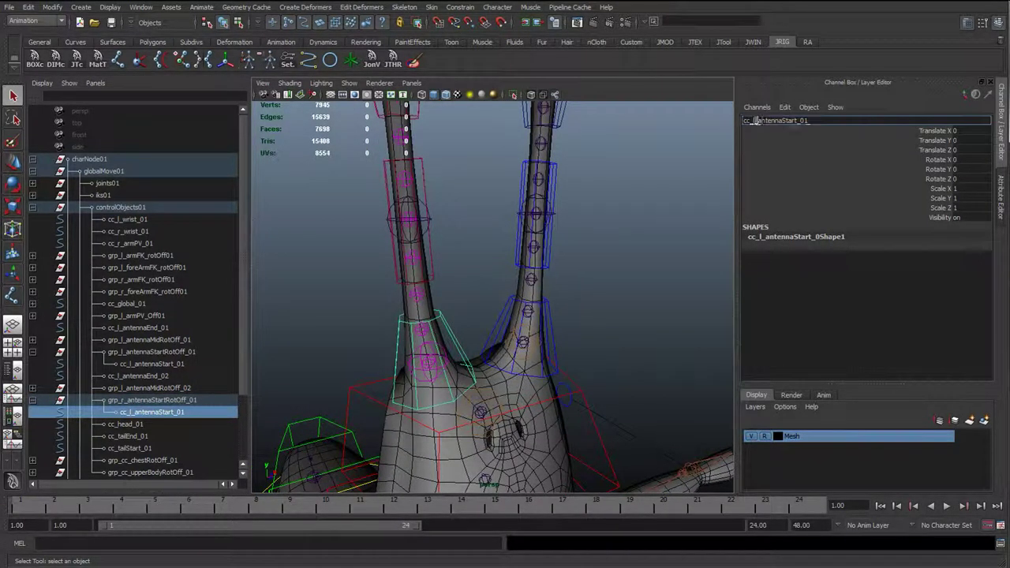
text(r)
key(Return)
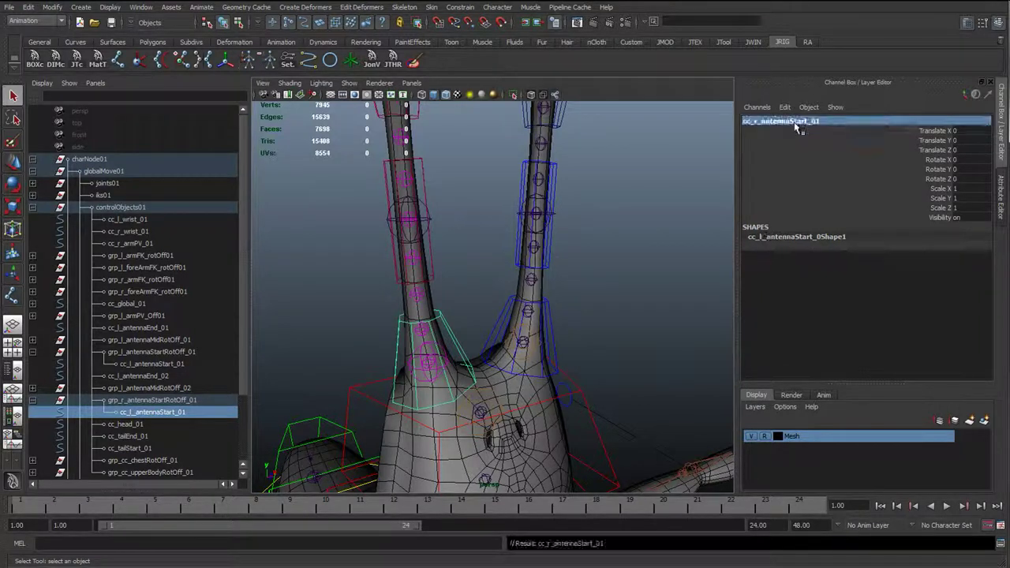
- Rename the middle control of the snail's right antenna as cc_r_antennaMid_01
click(420, 171)
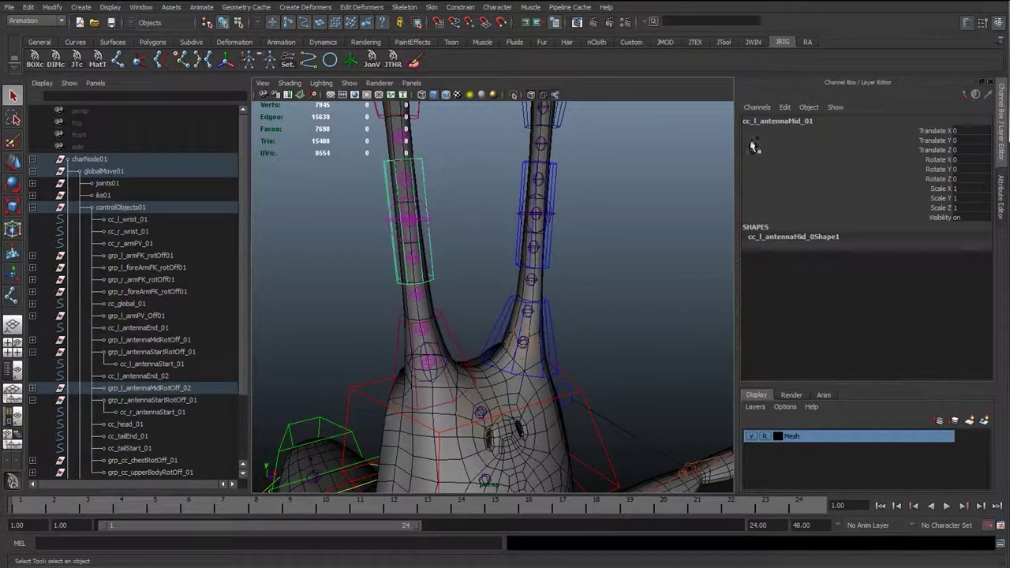
click(752, 121)
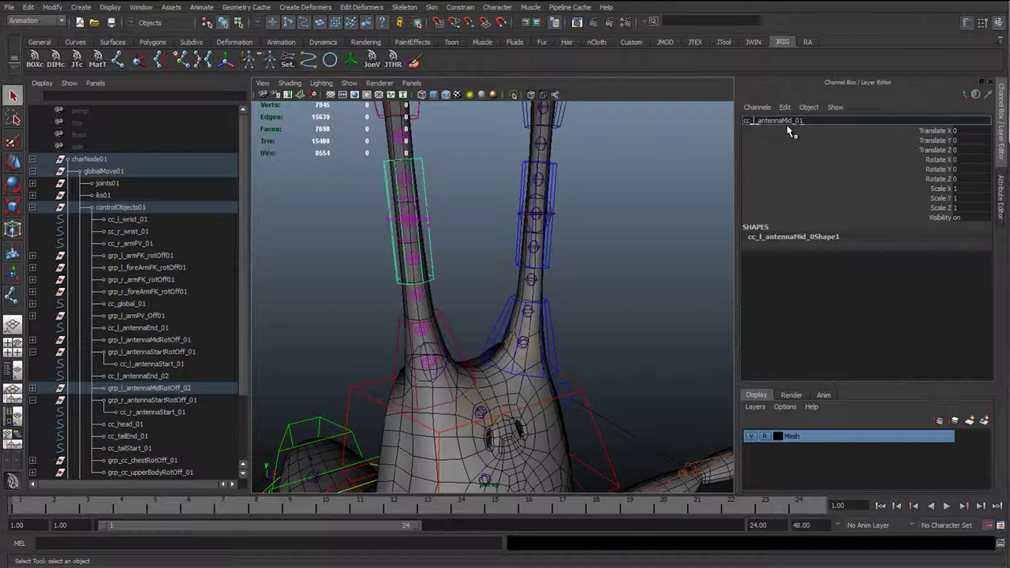
key(Return)
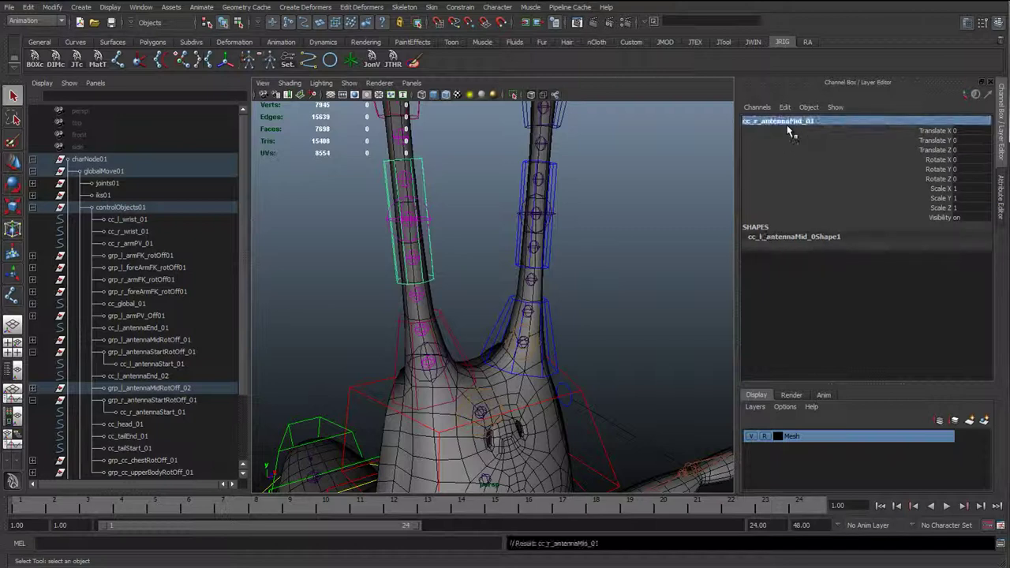
- Rename the end control of the snail's right antenna, cc_l_antennaEnd_02, as cc_r_antennaEnd_01
alt+middle_drag(463, 164, 457, 257)
click(415, 182)
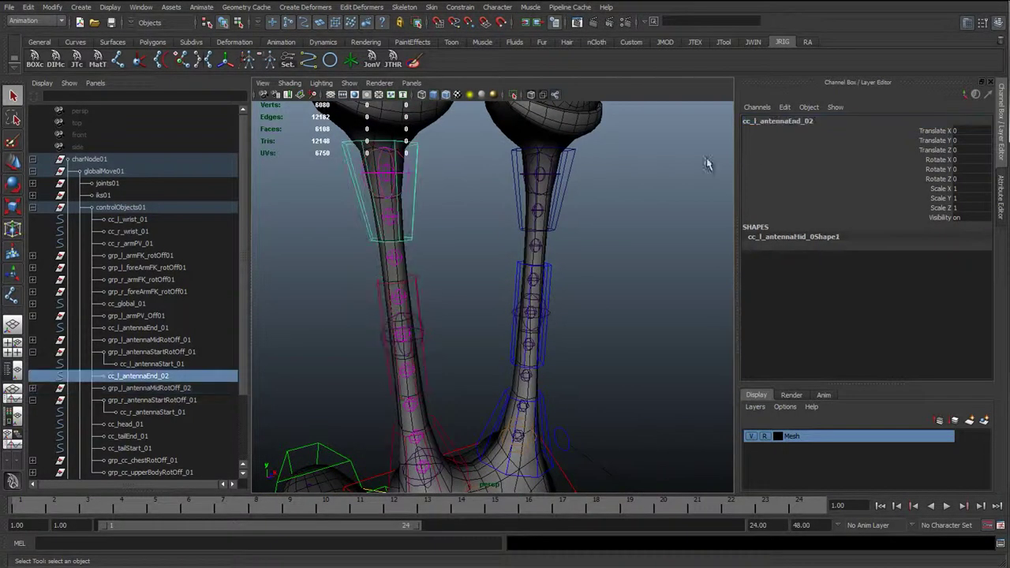
click(760, 120)
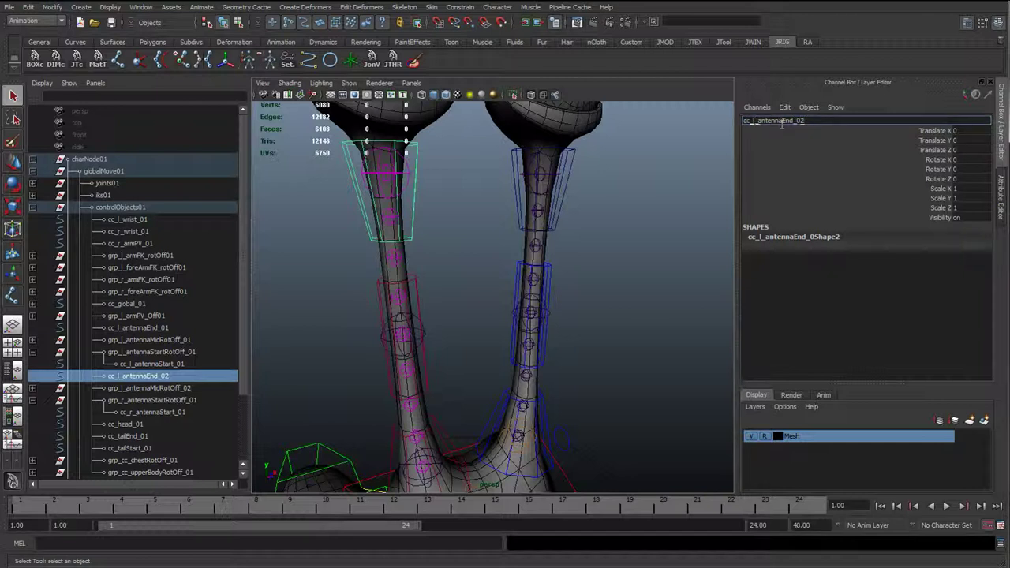
text(r)
key(Return)
click(783, 123)
click(784, 123)
drag(798, 122, 810, 121)
text(1)
key(Return)
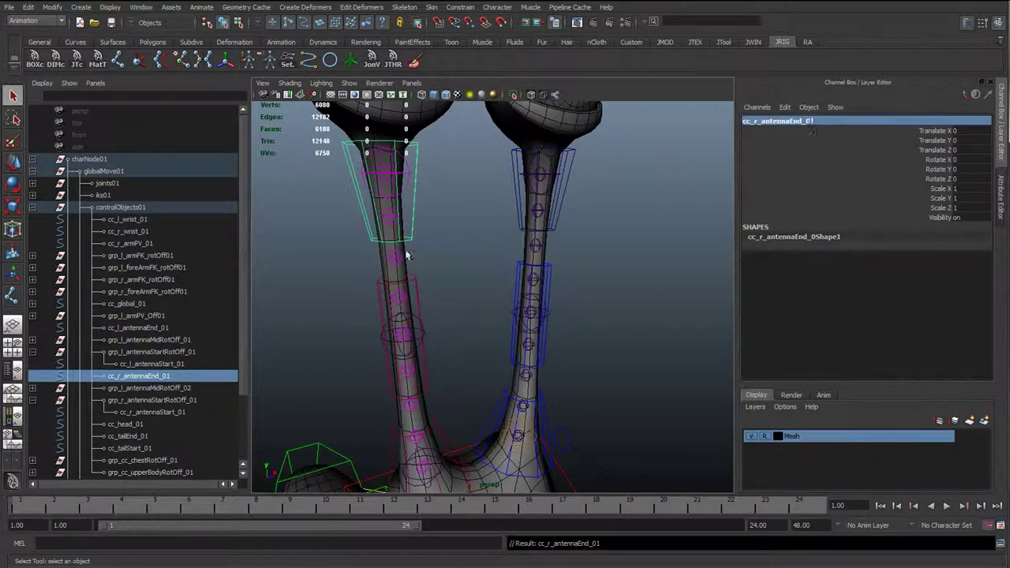
- Rename the offset group grp_l_antennaMidRotOff_02 as grp_r_antennaMidRotOff_01
click(185, 388)
double_click(189, 389)
text(2)
key(Return)
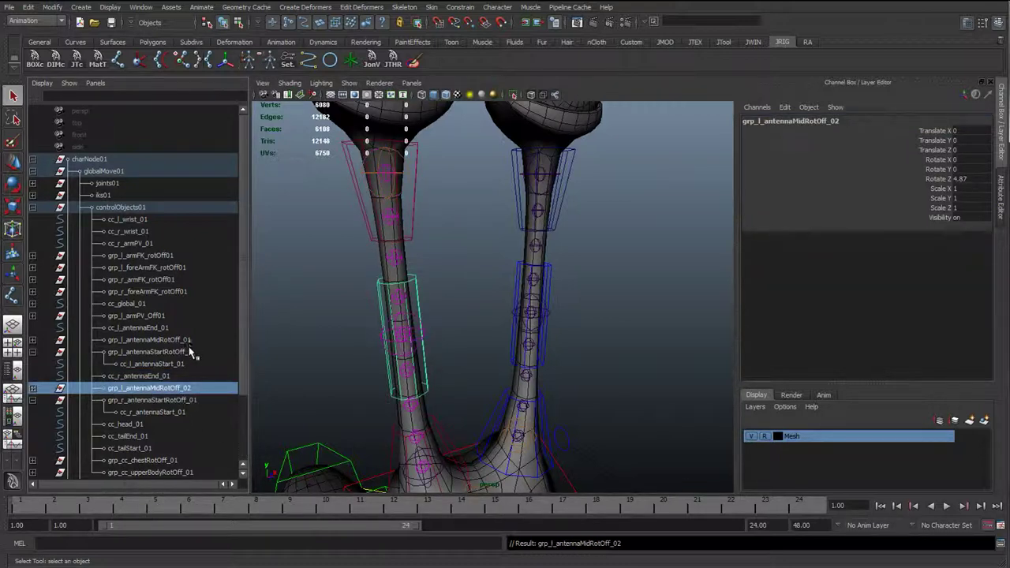
double_click(119, 389)
click(108, 388)
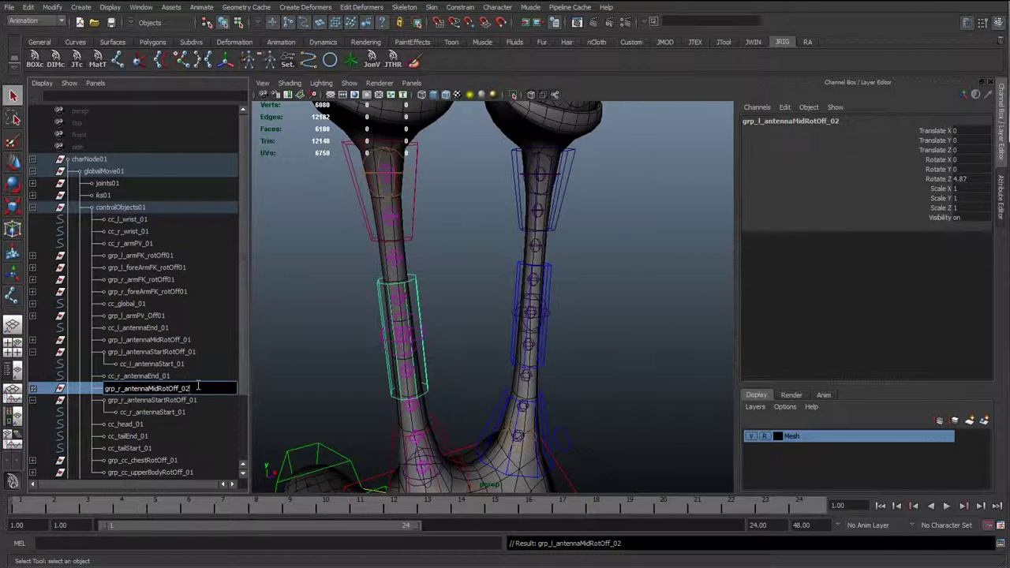
key(BackSpace)
text(1)
key(Return)
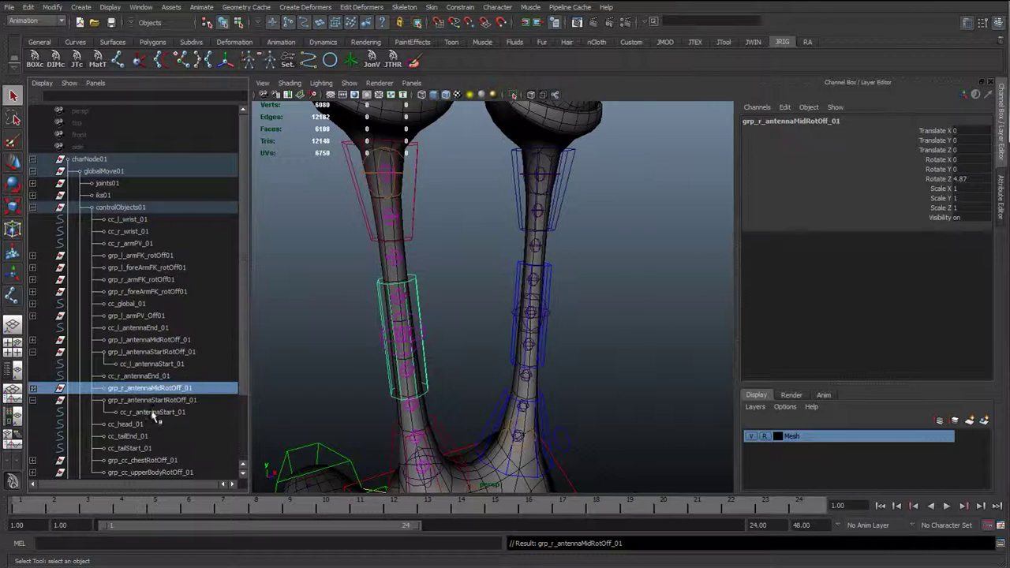
- Parent the offset groups grp_l_antennaStartRotOff_01 and grp_r_antennaStartRotOff_01 to the head control cc_head_01
click(33, 400)
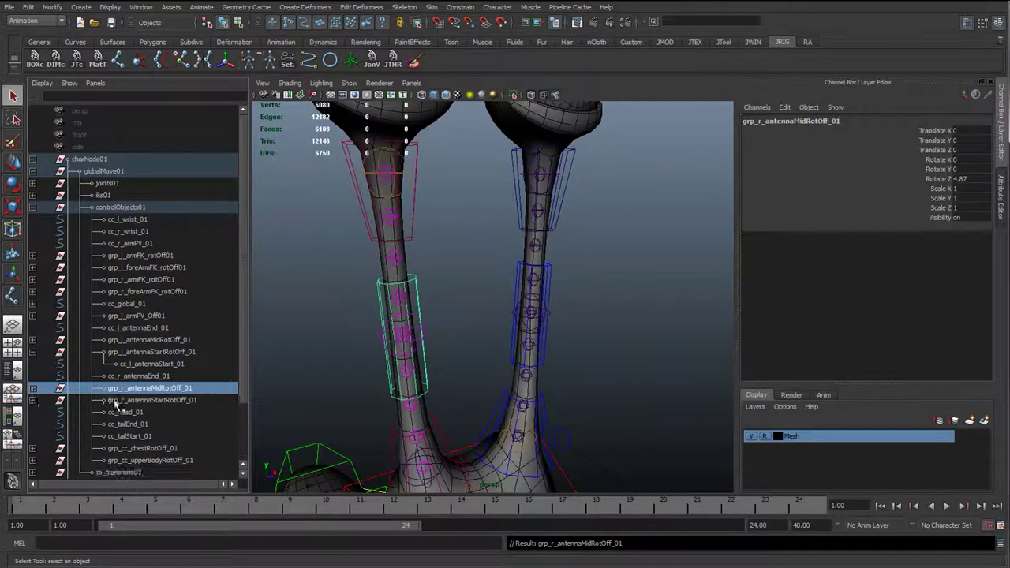
click(155, 400)
alt+middle_drag(460, 439, 451, 374)
alt+drag(451, 374, 472, 347)
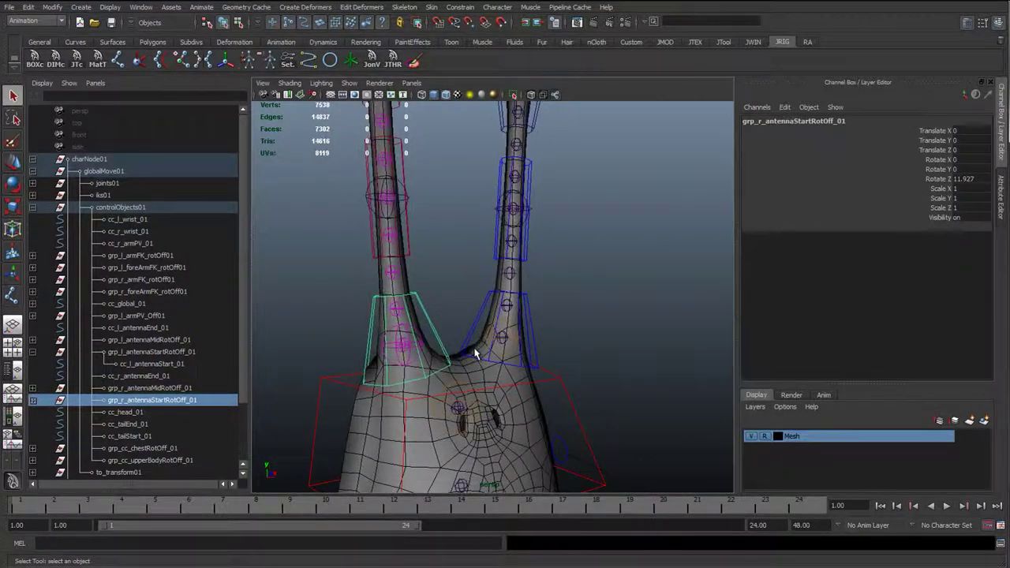
click(453, 343)
click(438, 343)
ctrl+click(150, 364)
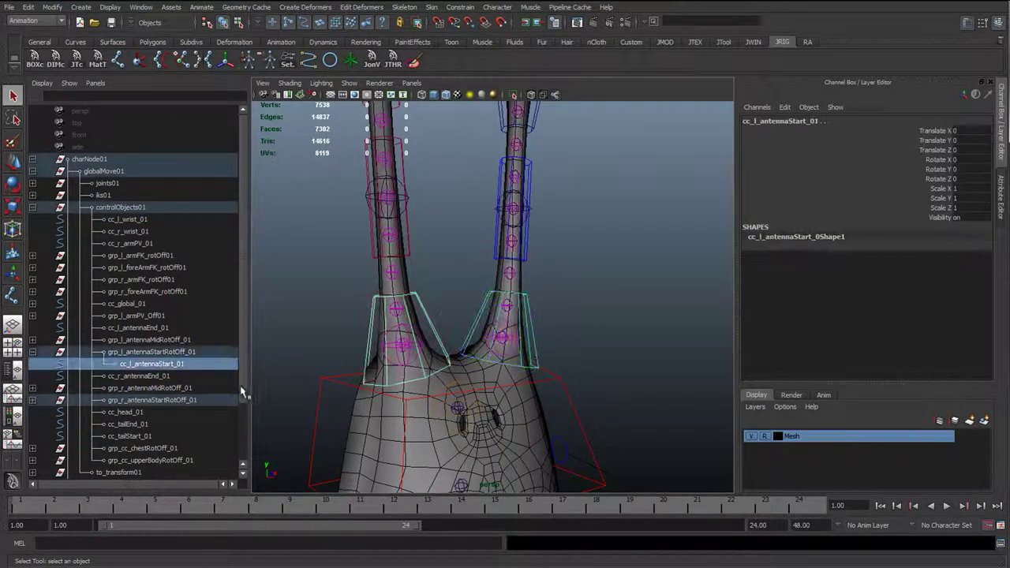
click(32, 352)
click(151, 352)
ctrl+click(148, 389)
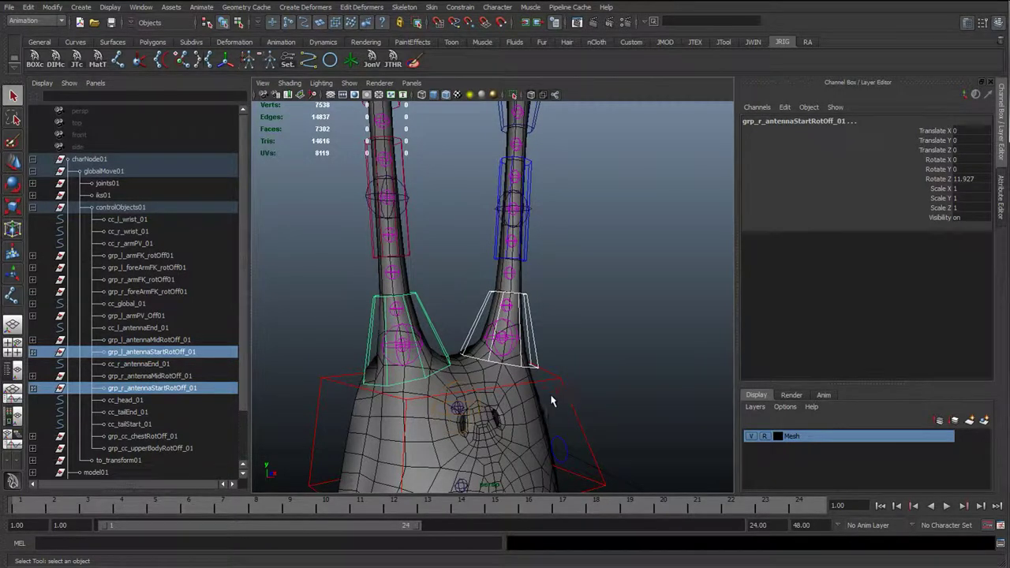
shift+drag(552, 398, 602, 386)
key(p)
- Test-rotate and test-move the head control cc_head_01 freely to check the parented antenna bases, undoing each transform
alt+right_drag(548, 375, 503, 377)
key(w)
key(e)
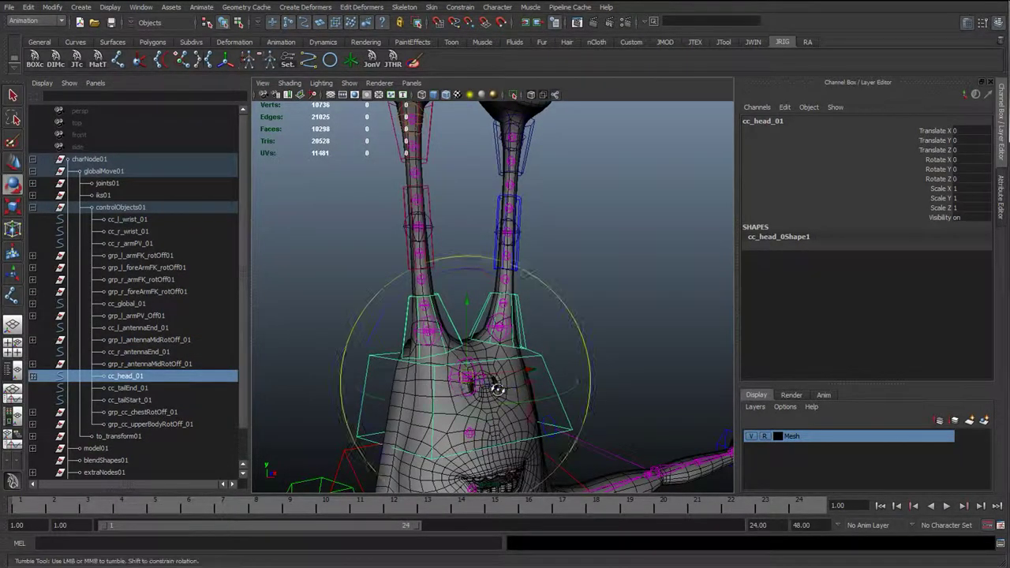
mouse_move(491, 383)
mouse_down()
mouse_move(466, 408)
mouse_move(478, 396)
mouse_up()
key(ctrl+z)
key(w)
drag(545, 387, 480, 368)
key(ctrl+z)
- Test-move cc_head_01 freely about 8.4 units in X and 2.5 in Z, and undo the move
alt+right_drag(480, 368, 458, 368)
alt+middle_drag(486, 361, 492, 289)
alt+drag(495, 386, 408, 384)
alt+drag(502, 381, 347, 221)
click(448, 258)
click(424, 382)
drag(470, 397, 559, 391)
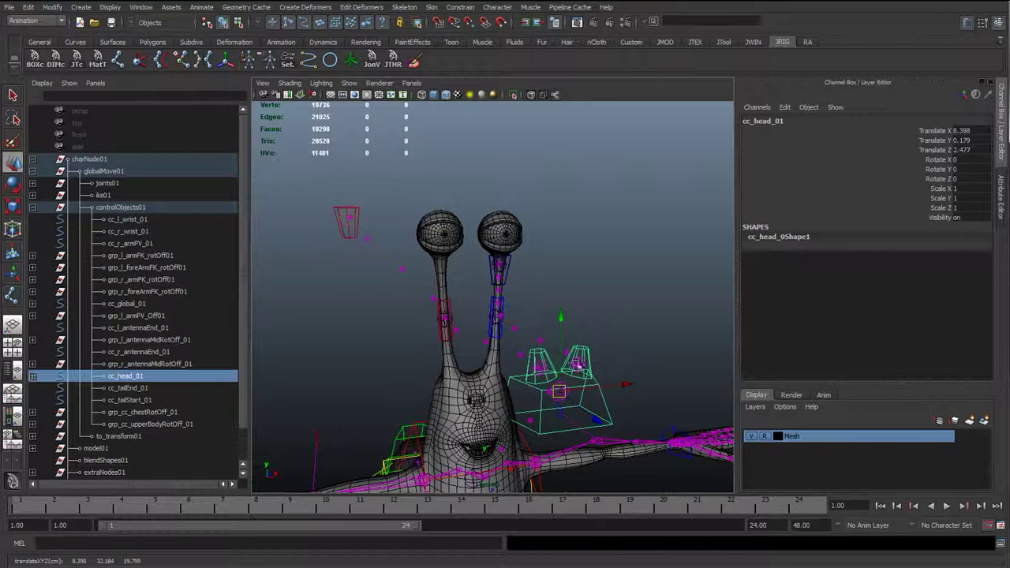
key(ctrl+z)
alt+middle_drag(502, 394, 464, 302)
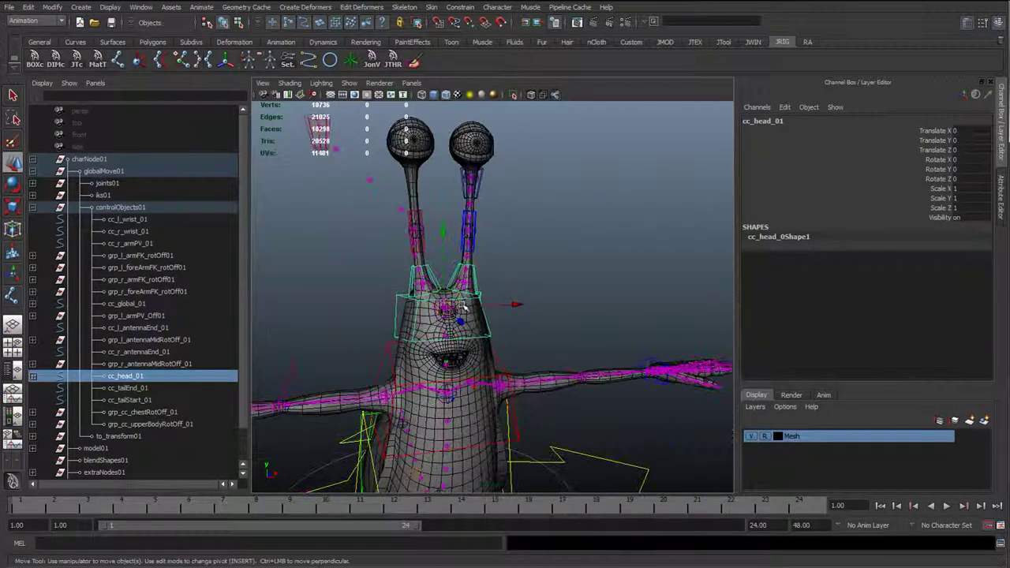
- Test-move cc_r_antennaStart_01 and the matching left antenna base control freely, and undo the moves
click(402, 279)
click(416, 280)
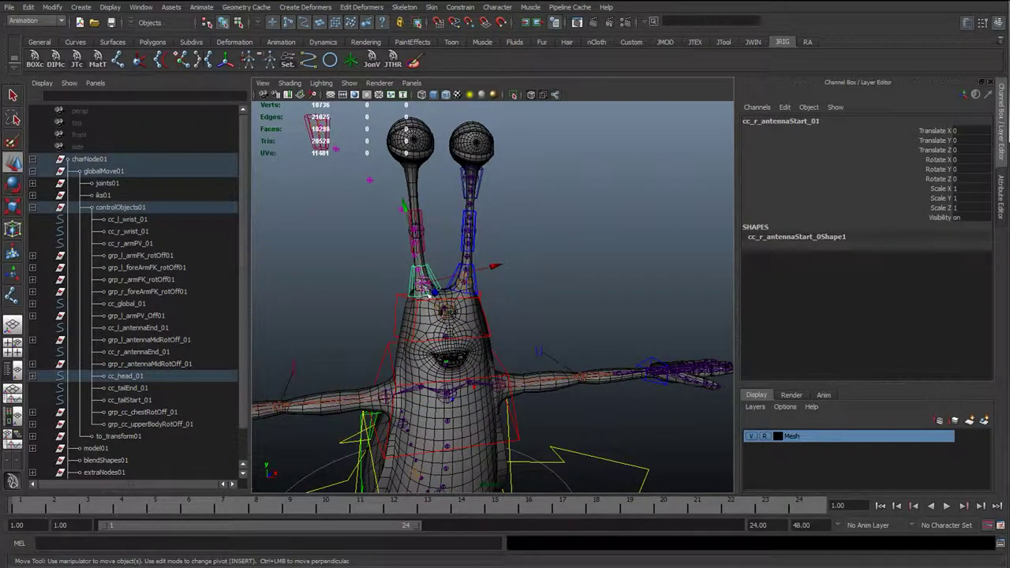
scroll(421, 276, up, 3)
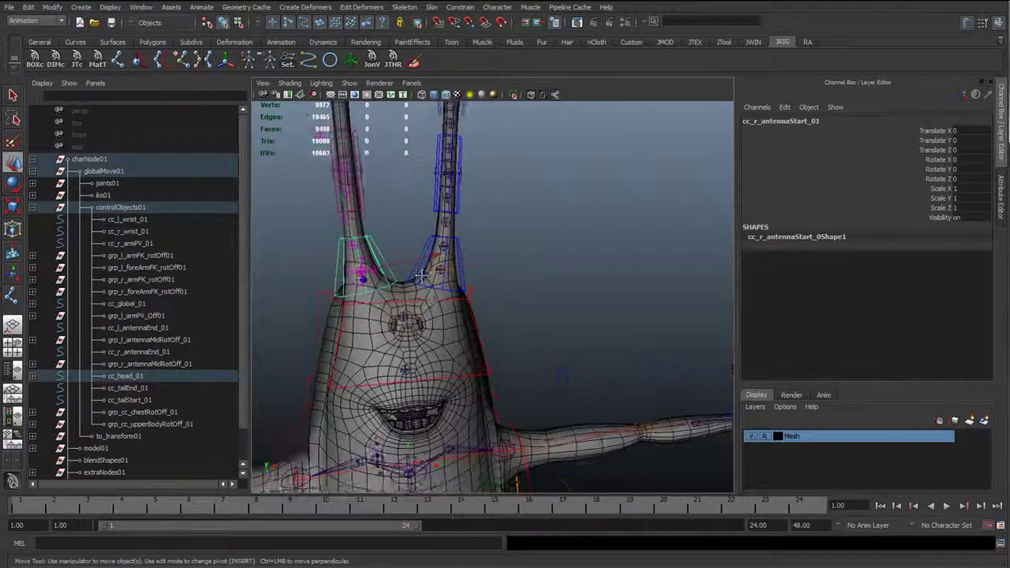
drag(377, 298, 346, 263)
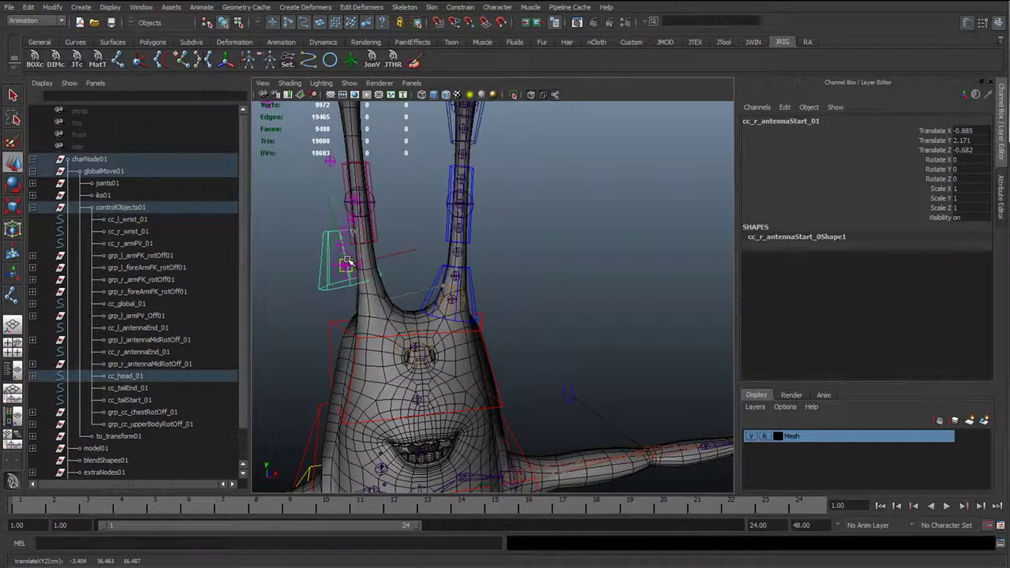
click(433, 291)
drag(453, 299, 512, 265)
key(ctrl+z)
key(ctrl+z)
key(ctrl+z)
mouse_move(375, 303)
mouse_down()
mouse_move(368, 298)
mouse_move(374, 304)
mouse_up()
key(ctrl+z)
- Test-rotate cc_head_01 freely about 3.9, -11.7 and 4.0 degrees in X, Y and Z, undo the rotation and clear the selection
click(401, 338)
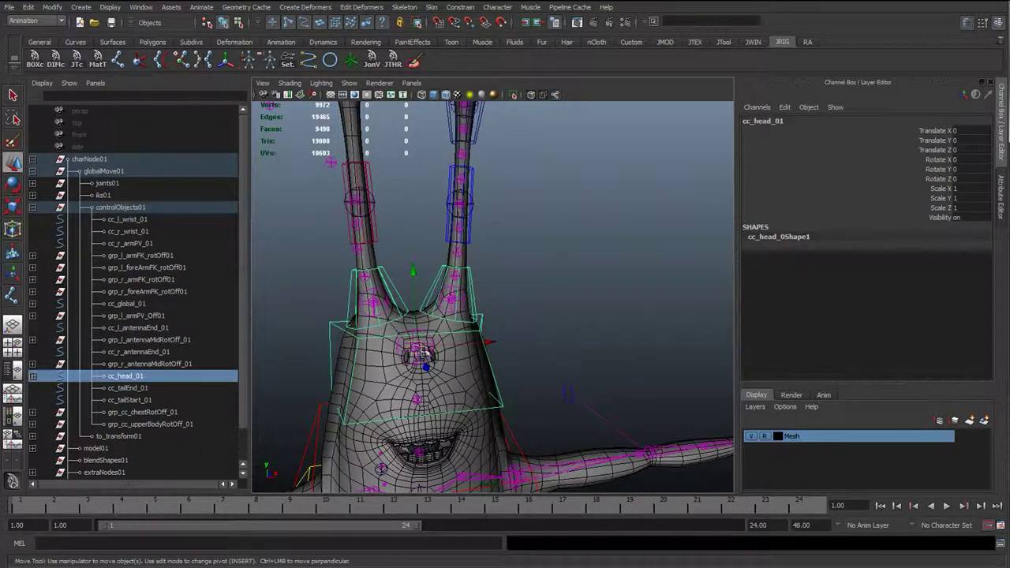
key(q)
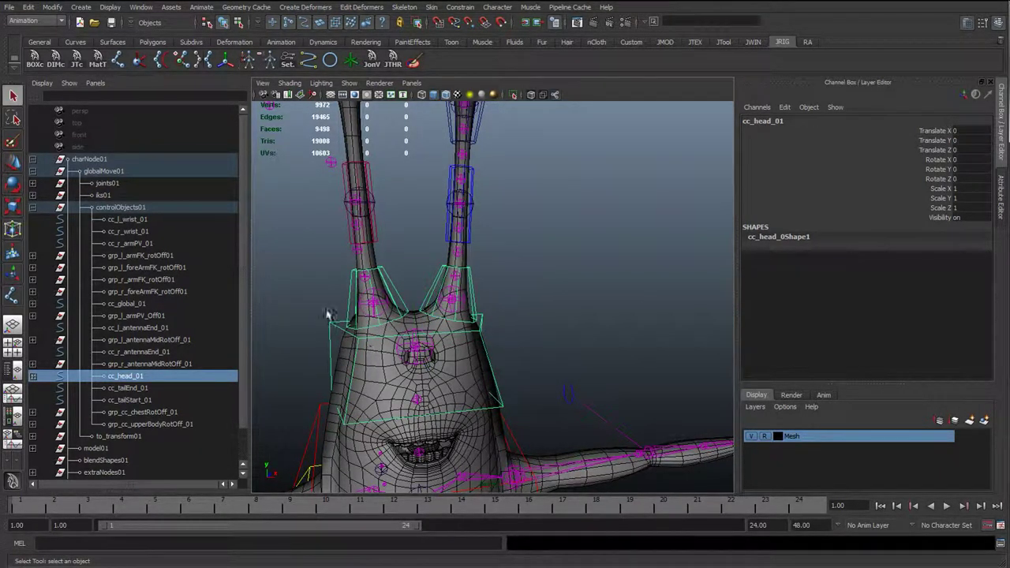
click(484, 310)
click(472, 322)
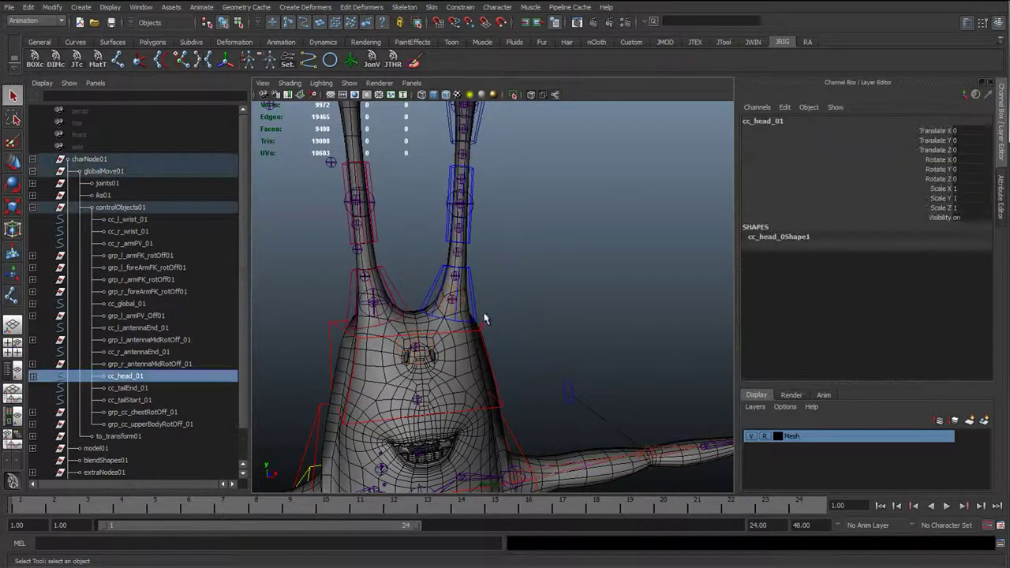
key(e)
drag(473, 325, 527, 314)
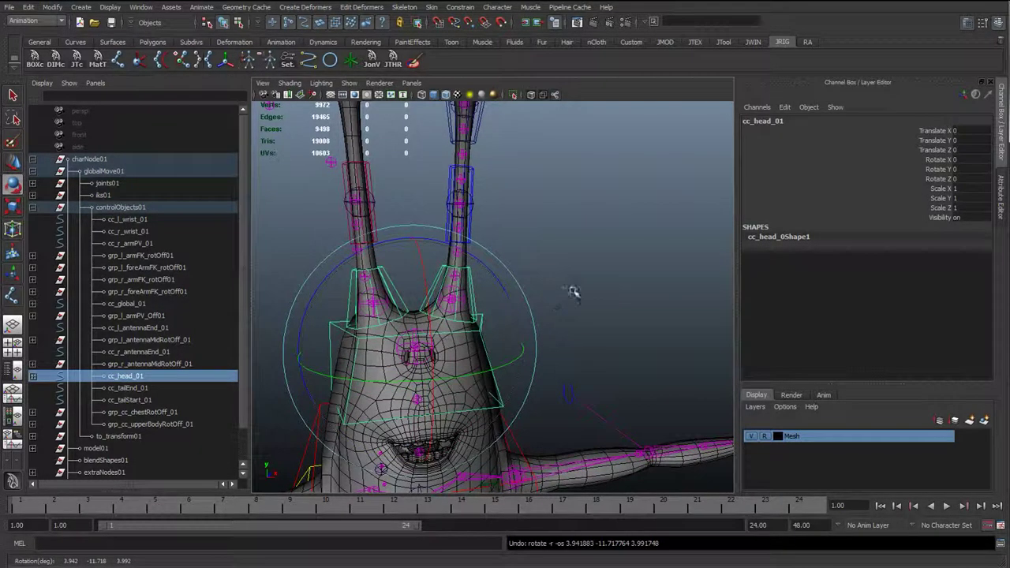
key(q)
click(533, 294)
- Test-rotate the left clavicle joint jtDrv_l_clavA_01 about 42.4 degrees in Z, and undo the rotation
alt+right_drag(527, 295, 464, 343)
alt+drag(464, 343, 483, 330)
click(483, 329)
key(e)
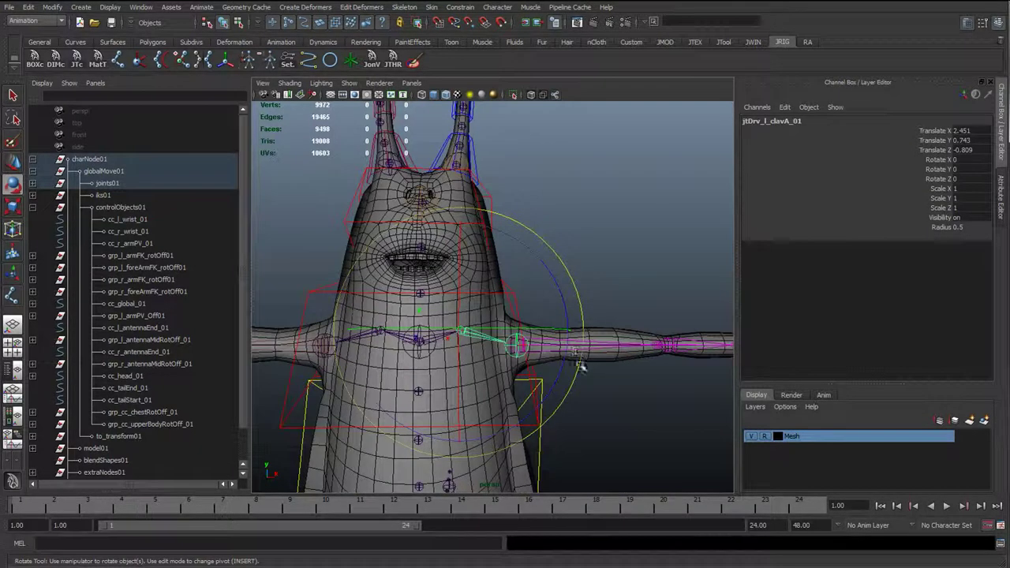
drag(580, 370, 543, 317)
key(ctrl+z)
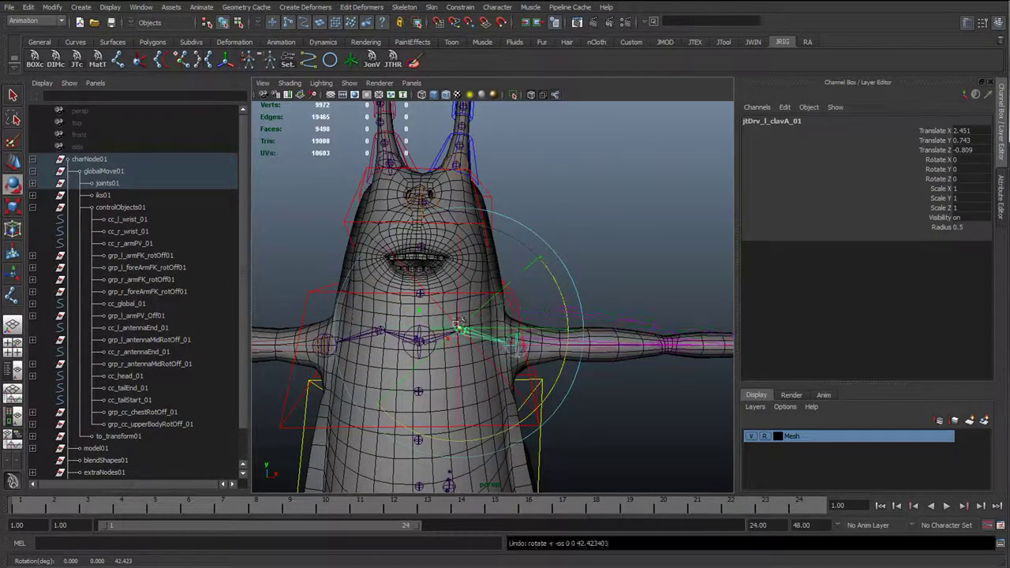
key(w)
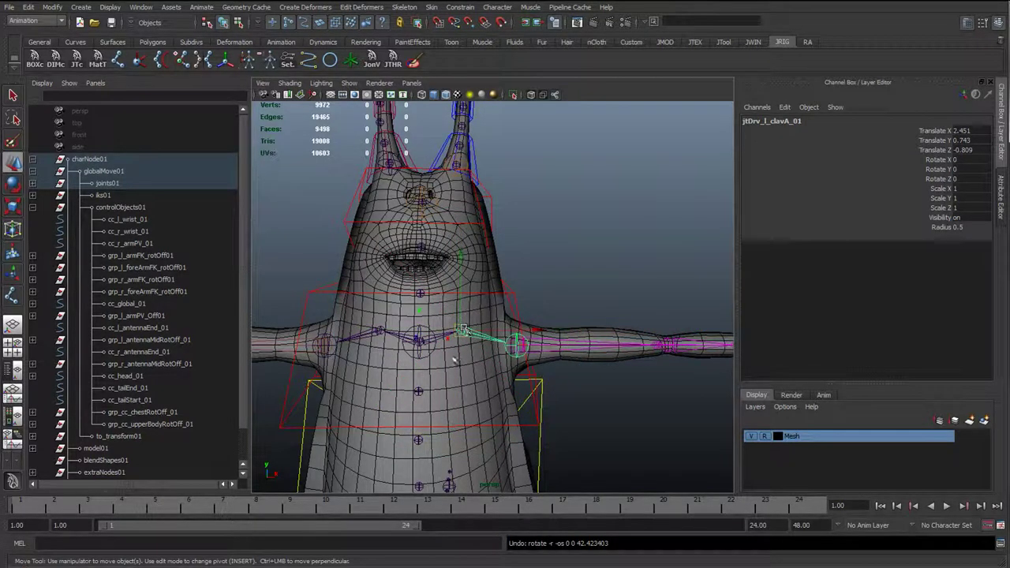
- Show the ground grid in the perspective view around the whole snail rig
scroll(465, 375, down, 5)
alt+middle_drag(513, 408, 479, 385)
alt+drag(478, 385, 470, 422)
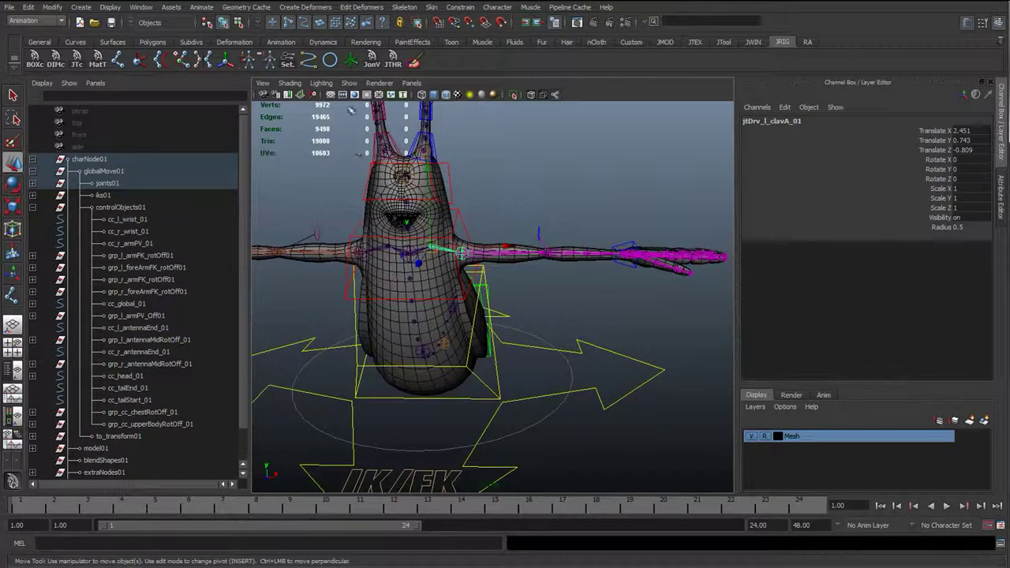
click(331, 95)
scroll(446, 332, down, 3)
alt+drag(447, 332, 412, 400)
alt+middle_drag(438, 322, 442, 267)
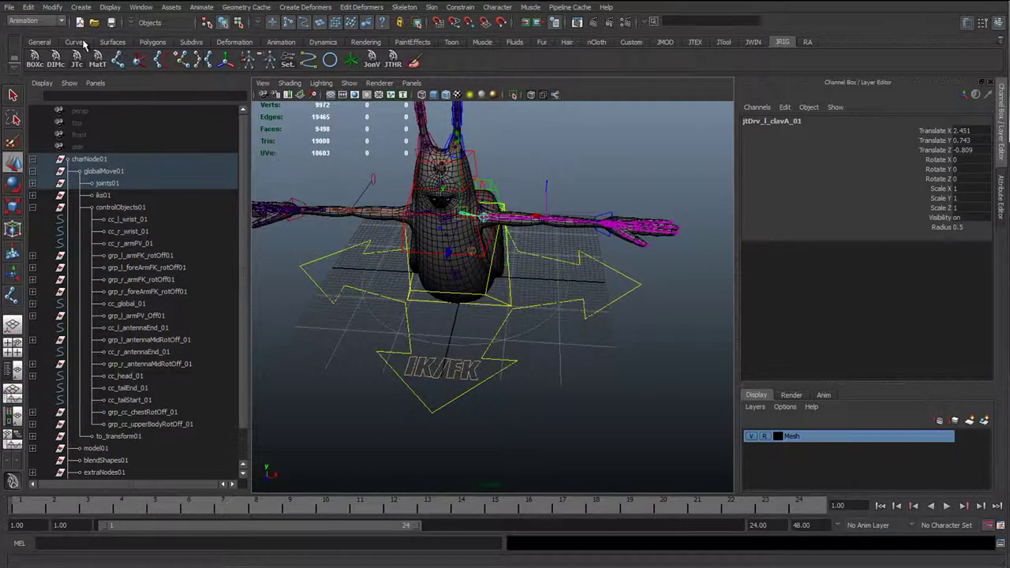
- Check that the EP Curve tool uses linear degree, and switch to a full-size front view above the antennas
click(83, 42)
double_click(78, 62)
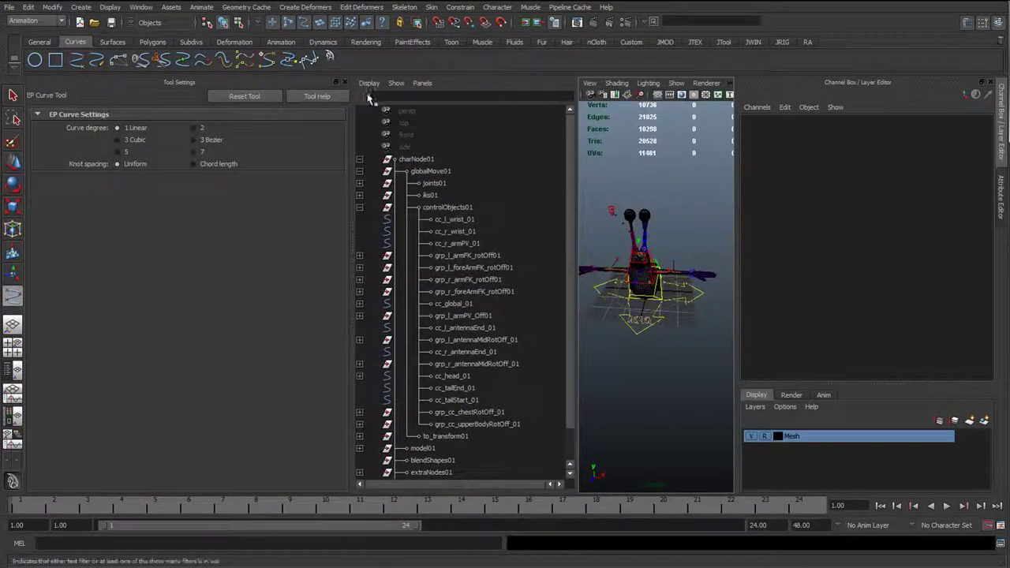
click(344, 82)
alt+right_drag(387, 221, 402, 324)
alt+drag(403, 324, 402, 297)
key(space)
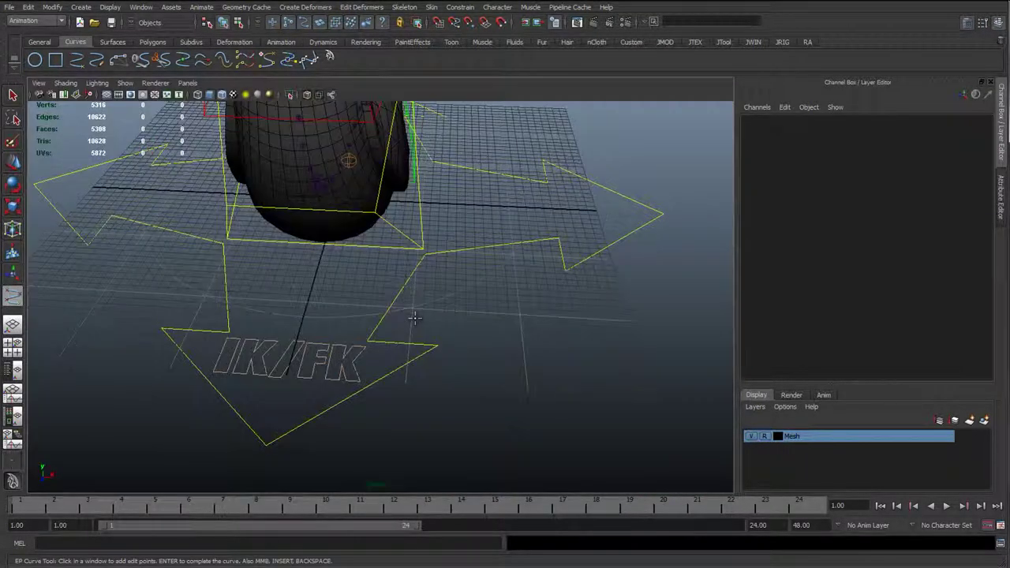
scroll(384, 343, up, 2)
alt+middle_drag(383, 342, 486, 342)
scroll(376, 350, up, 3)
key(space)
drag(365, 342, 366, 375)
alt+right_drag(365, 347, 354, 130)
alt+middle_drag(355, 130, 396, 415)
alt+middle_drag(401, 103, 410, 360)
scroll(230, 365, up, 1)
key(q)
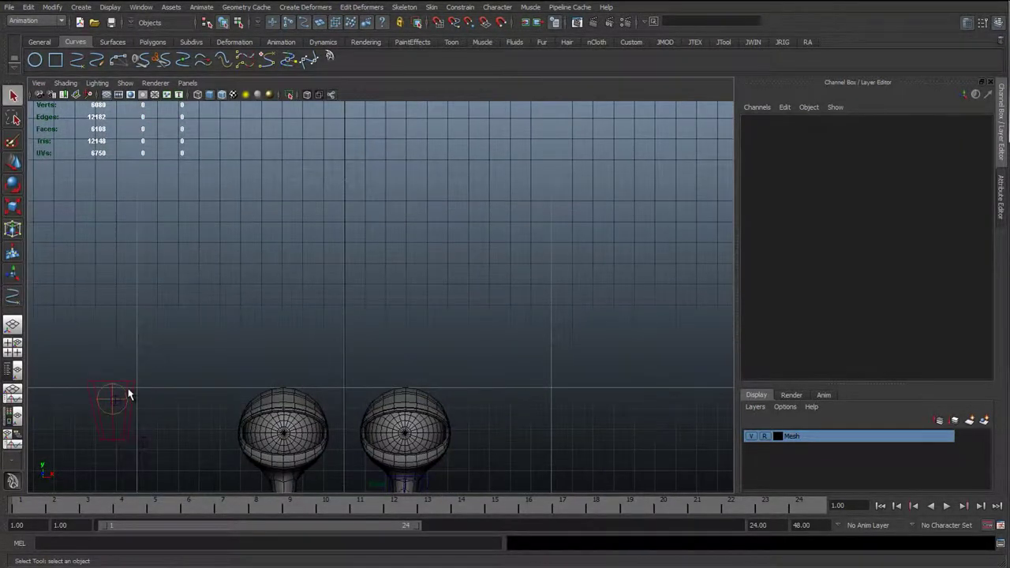
- Reset Translate X, Y and Z of cc_r_antennaEnd_01 to 0, and clear the selection
click(127, 390)
alt+middle_drag(230, 367, 330, 311)
click(233, 326)
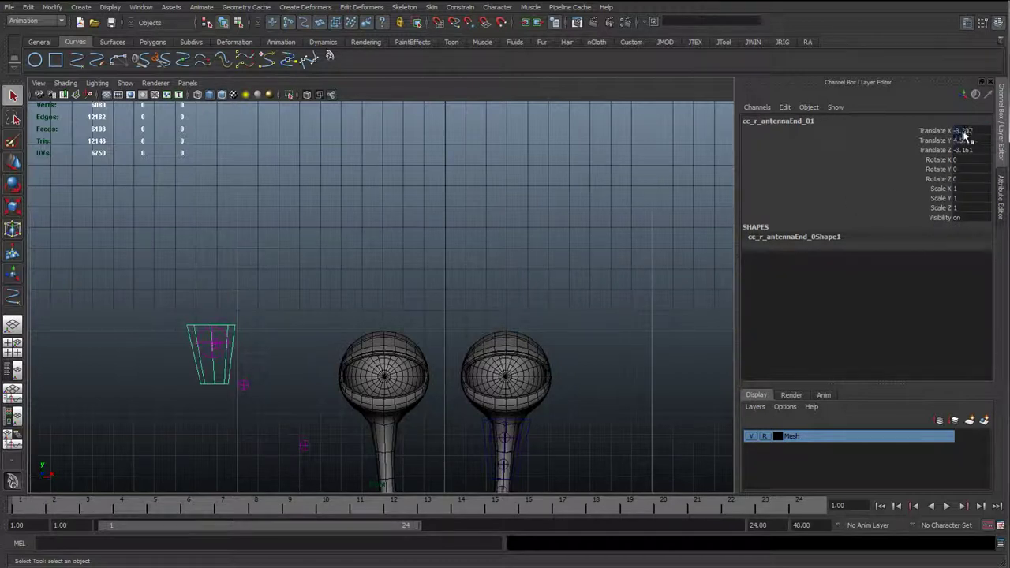
drag(963, 132, 965, 149)
text(0)
key(Return)
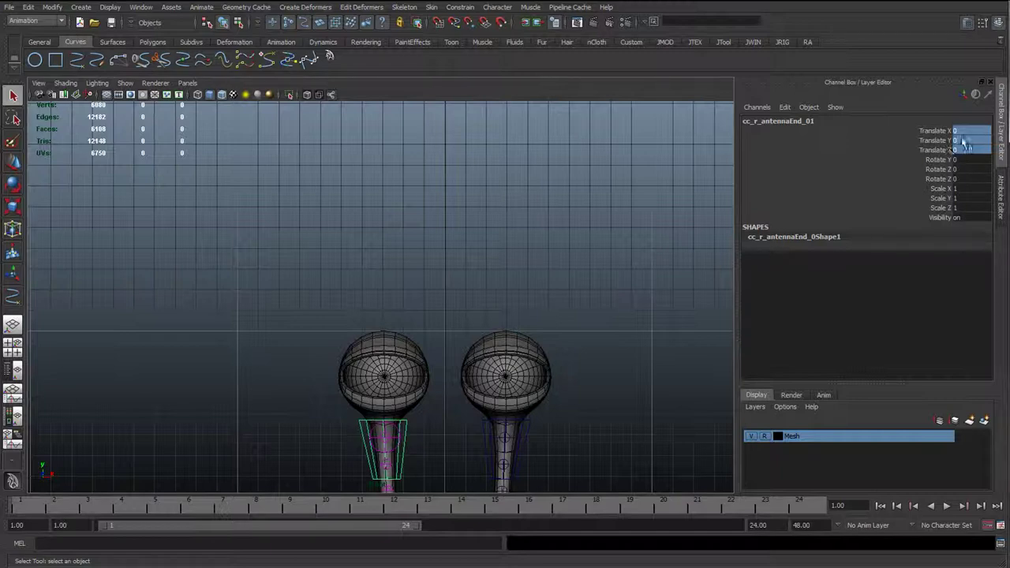
alt+right_drag(566, 267, 473, 238)
alt+middle_drag(488, 369, 431, 183)
alt+right_drag(473, 384, 427, 380)
mouse_move(427, 380)
alt+middle_down()
mouse_move(413, 210)
mouse_move(416, 393)
alt+middle_up()
click(429, 277)
- Draw a closed arrow outline pointing to +X with a linear, grid-snapped EP curve, six grid squares long and four high
alt+right_drag(312, 233, 371, 215)
alt+middle_drag(371, 216, 375, 343)
alt+right_drag(87, 135, 112, 150)
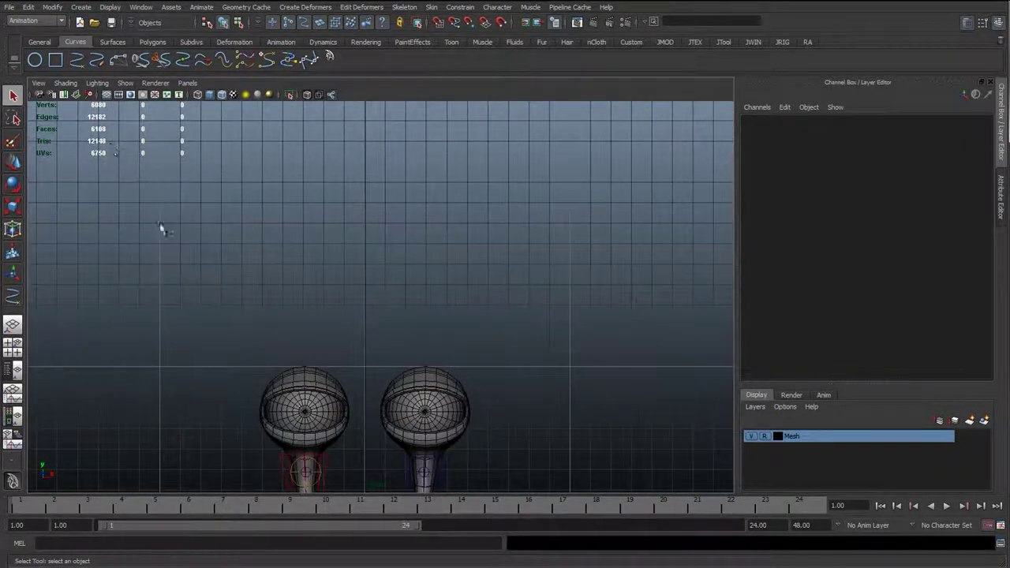
double_click(95, 60)
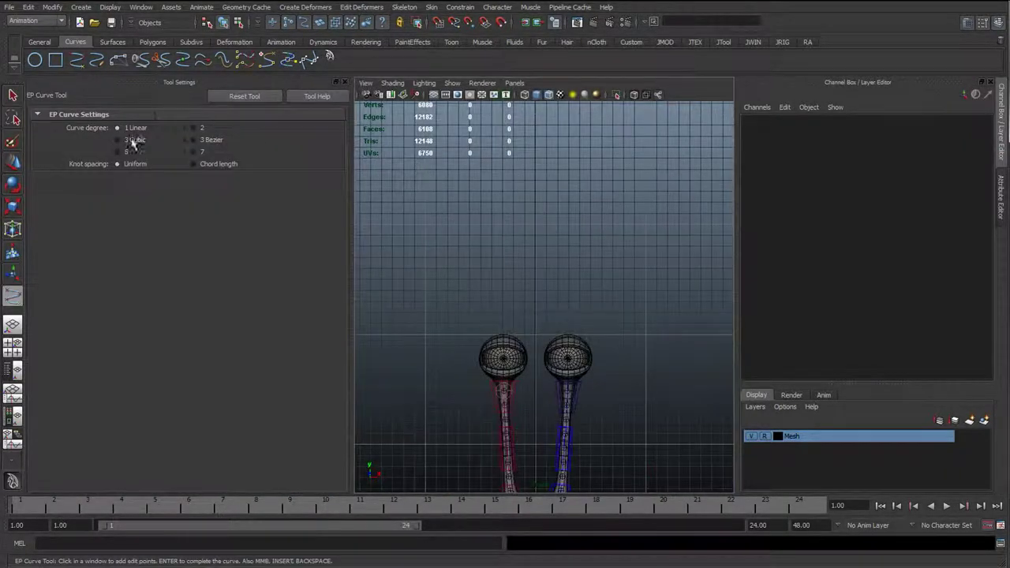
click(344, 81)
alt+middle_drag(334, 220, 235, 328)
alt+right_drag(235, 328, 265, 317)
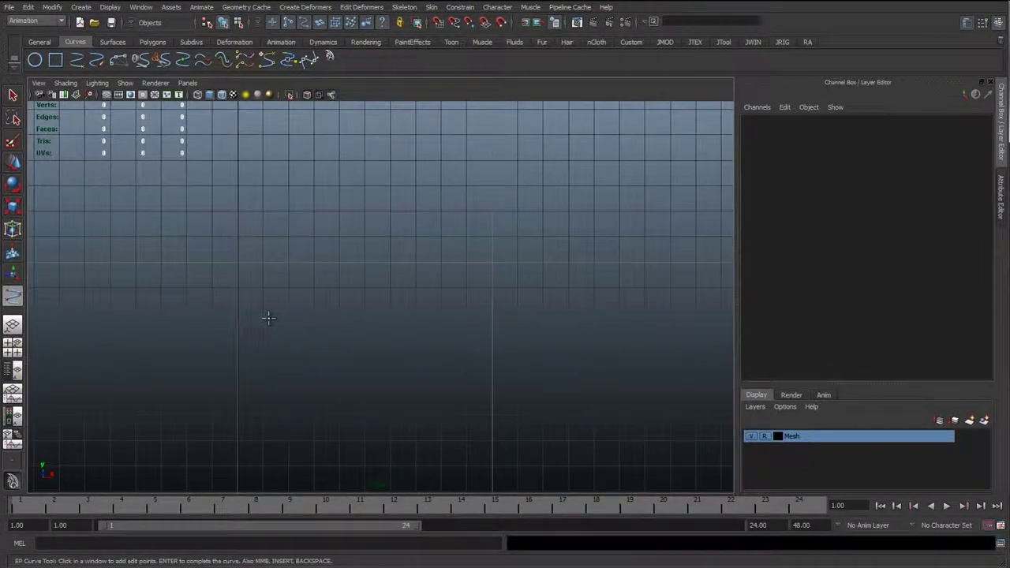
click(224, 284)
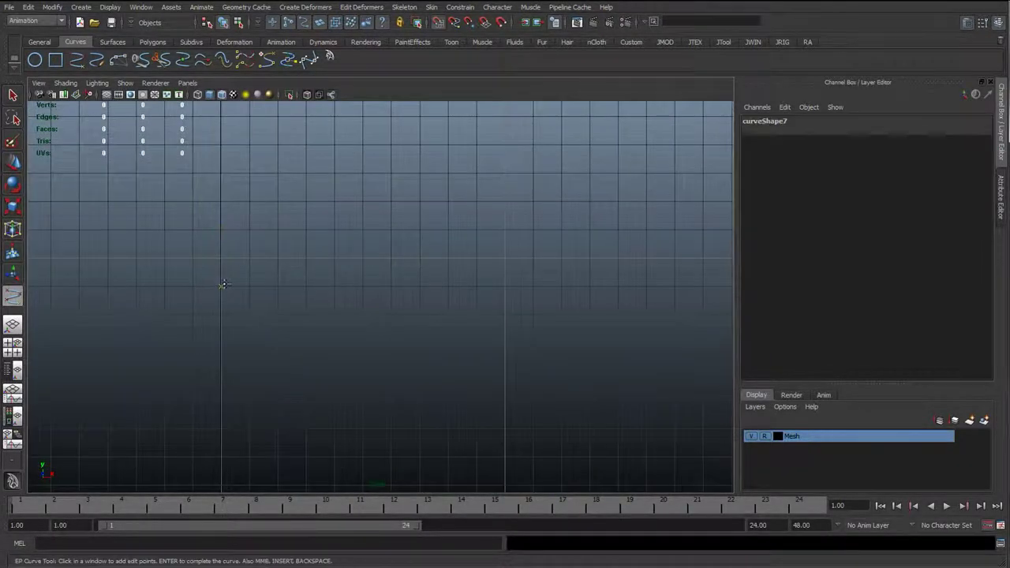
click(305, 286)
click(307, 203)
click(306, 229)
click(221, 230)
key(Return)
key(q)
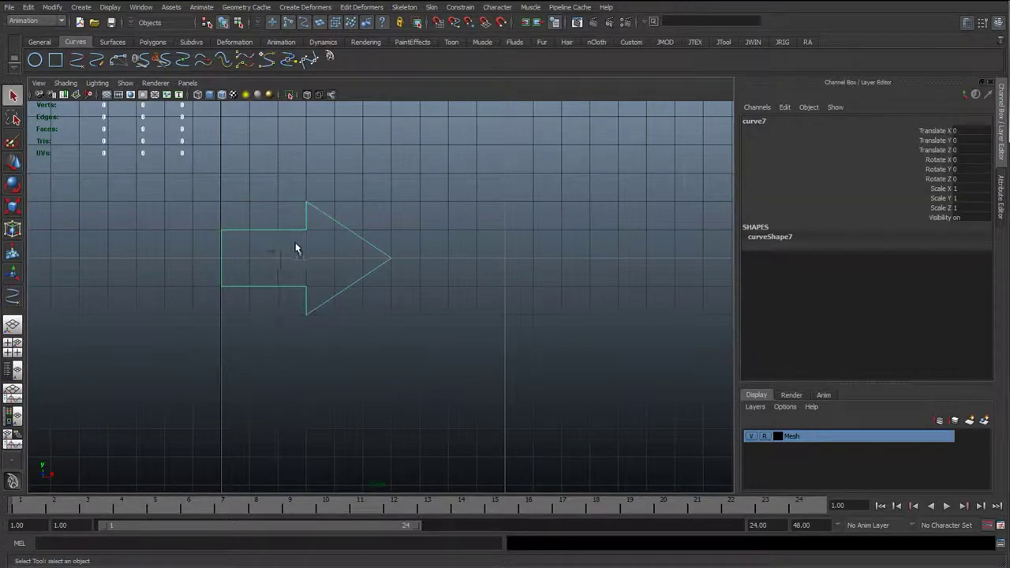
- Return to the perspective view and center the pivot of the arrow curve above the snail
key(space)
drag(295, 243, 298, 230)
scroll(315, 221, down, 8)
alt+middle_drag(379, 189, 354, 266)
scroll(354, 262, up, 3)
key(f)
alt+right_drag(189, 324, 221, 355)
alt+middle_drag(370, 244, 352, 144)
alt+drag(435, 241, 451, 240)
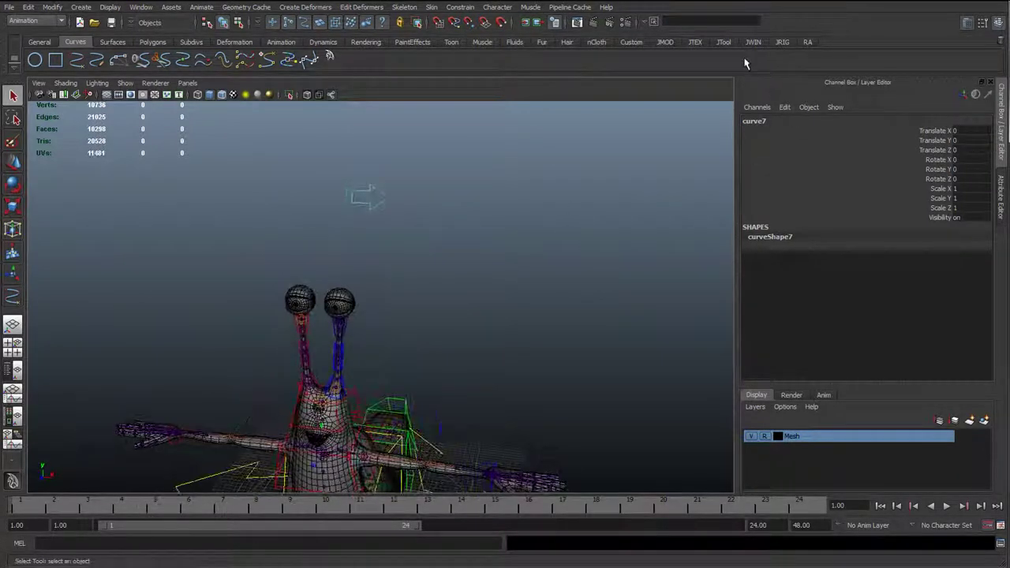
click(726, 43)
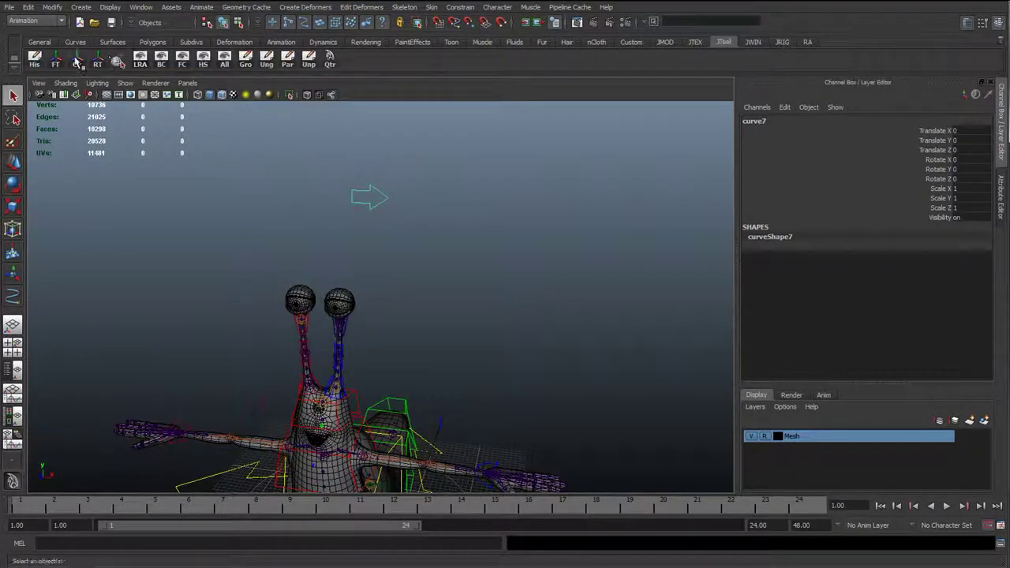
- Hide the Mesh layer and snap the arrow curve onto the left clavicle joint at about X -0.549, Y -35.978, Z 17.212
key(w)
alt+middle_drag(405, 267, 405, 168)
drag(385, 109, 398, 341)
alt+right_drag(399, 340, 621, 349)
click(751, 436)
alt+drag(614, 300, 319, 258)
middle_drag(318, 257, 314, 258)
alt+drag(314, 257, 363, 234)
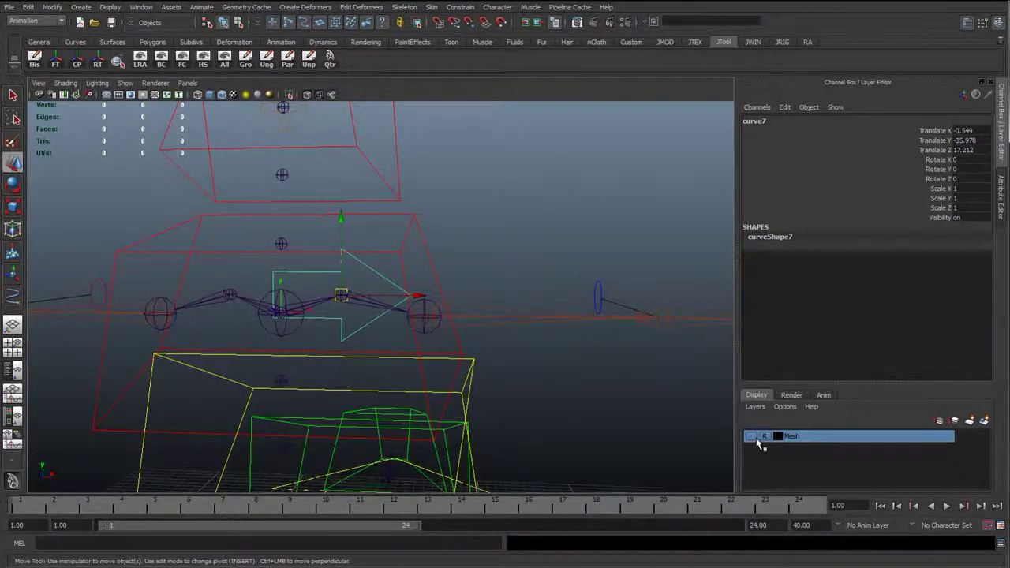
- Compare the arrow with the mesh, try moving it about 6.9 in X, 3.8 in Y and -1.0 in Z, and undo
click(751, 436)
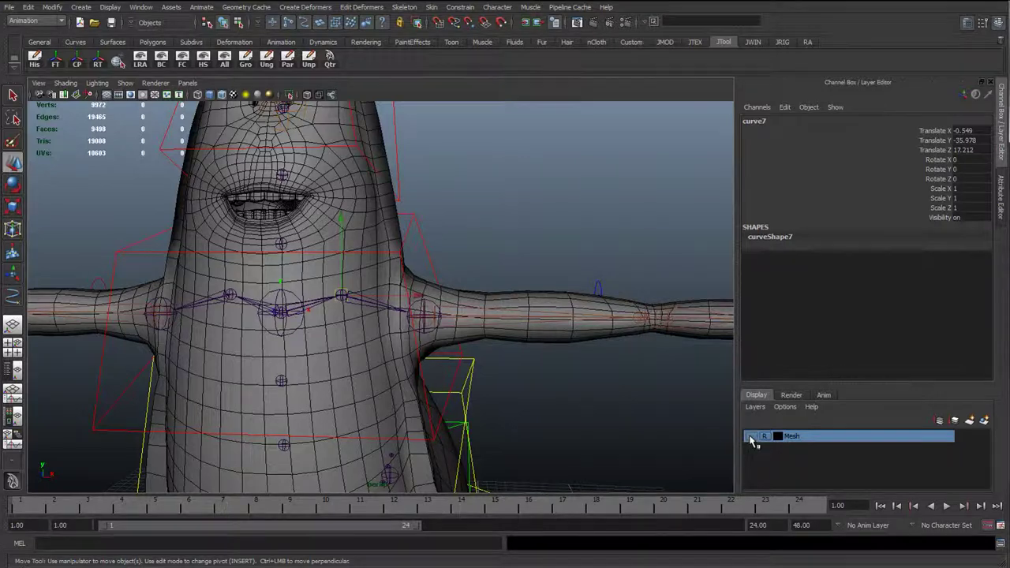
click(751, 436)
click(751, 436)
alt+drag(469, 266, 408, 282)
alt+middle_drag(408, 281, 446, 255)
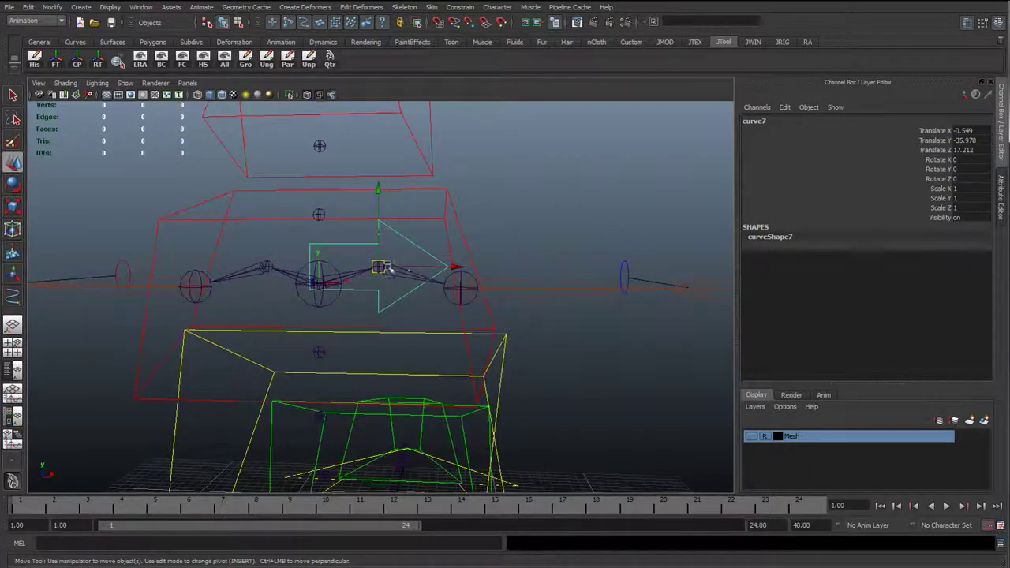
drag(381, 267, 540, 179)
click(753, 439)
key(ctrl+z)
key(ctrl+z)
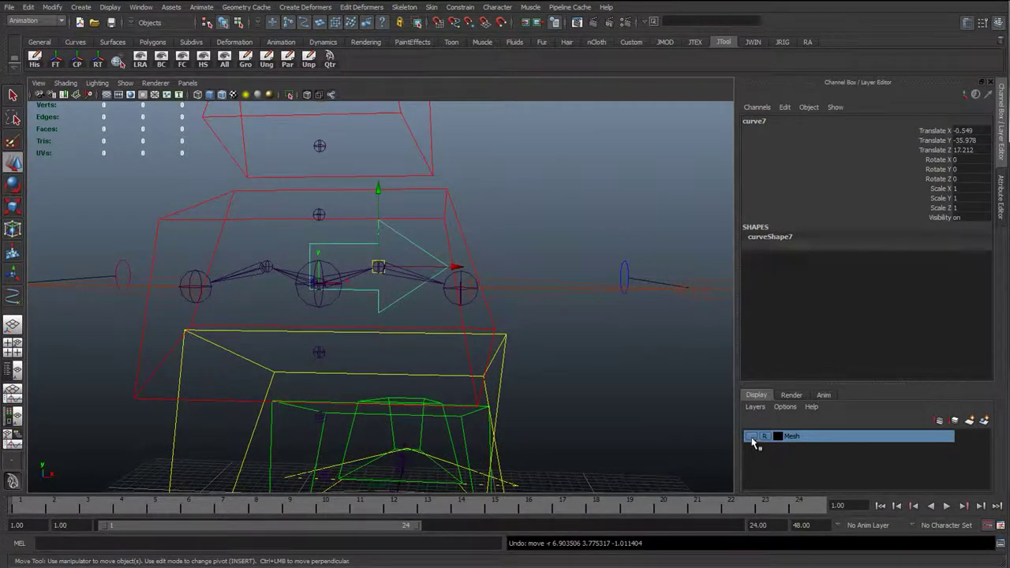
- Show the mesh and move the arrow curve above the left shoulder, to about X 5.798 and Y -33.342
click(753, 439)
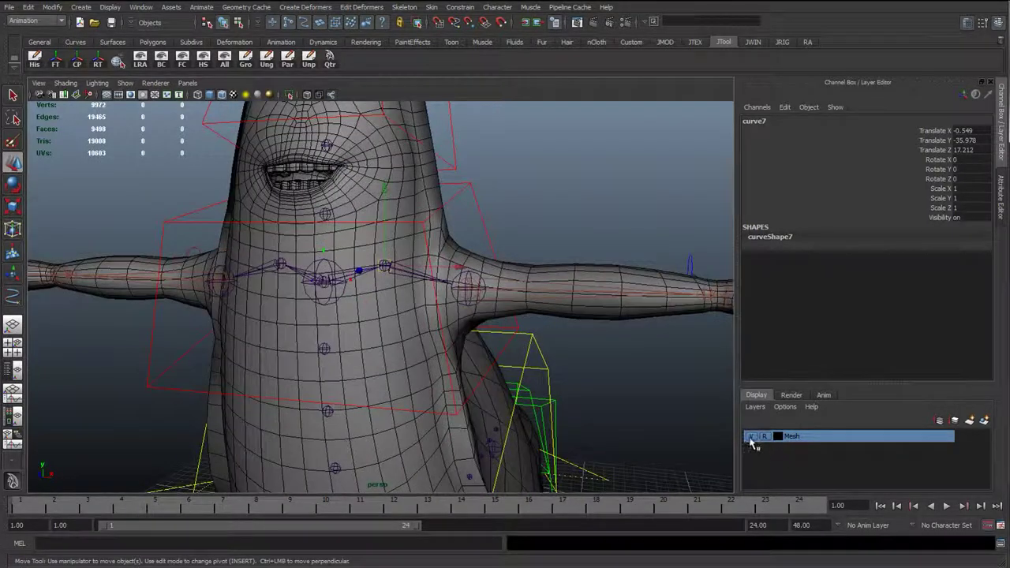
click(751, 436)
drag(462, 289, 580, 179)
drag(541, 117, 541, 134)
click(751, 436)
alt+drag(472, 198, 464, 225)
drag(518, 290, 431, 282)
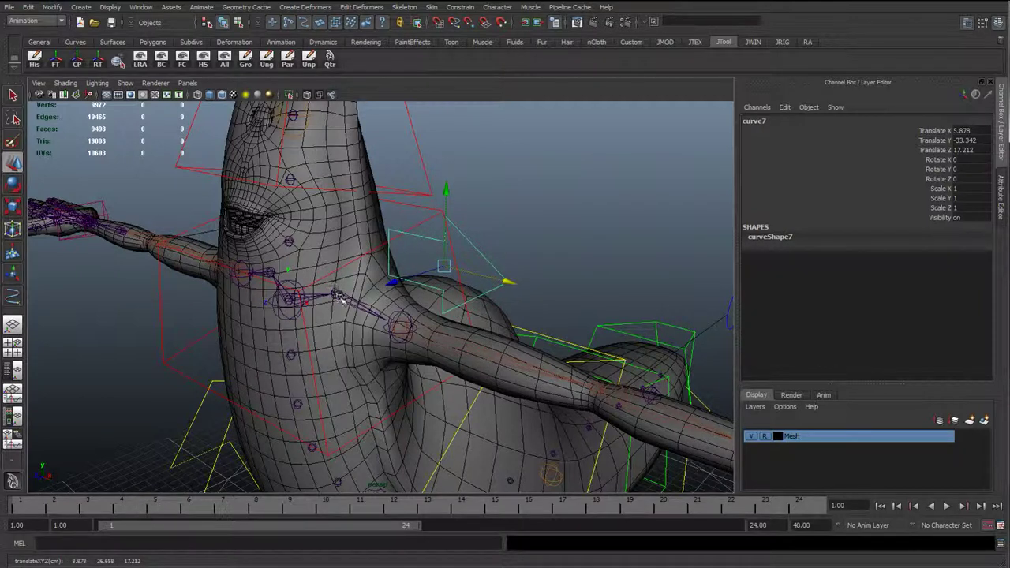
alt+drag(345, 302, 431, 289)
mouse_move(490, 266)
alt+mouse_down()
mouse_move(513, 263)
mouse_move(505, 262)
alt+mouse_up()
- Snap the arrow curve's pivot to the left clavicle joint with the Mesh layer hidden, and show the layer again
click(753, 437)
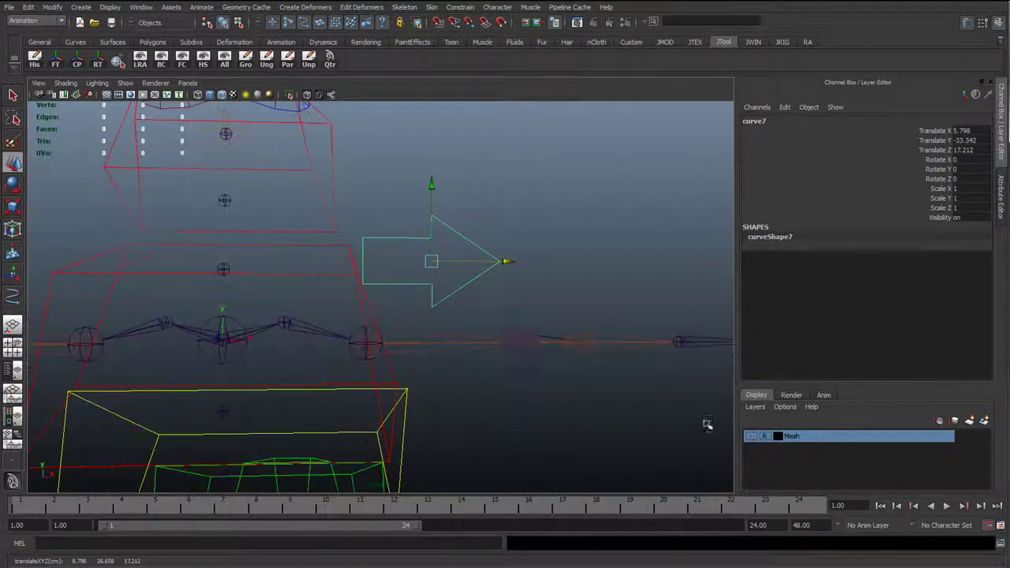
key(Insert)
key(v)
middle_drag(309, 321, 302, 320)
key(Insert)
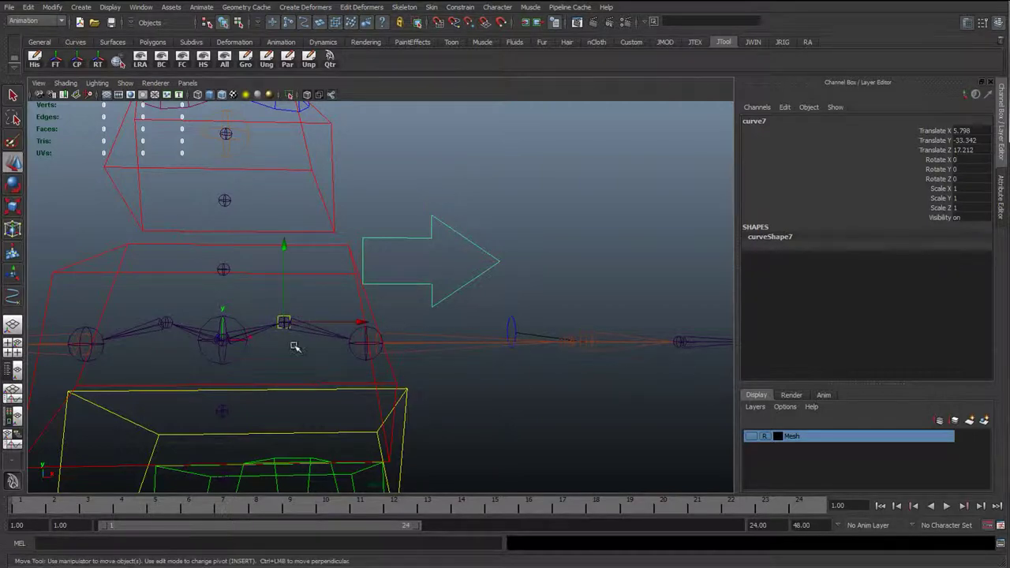
alt+middle_drag(331, 351, 343, 355)
click(748, 439)
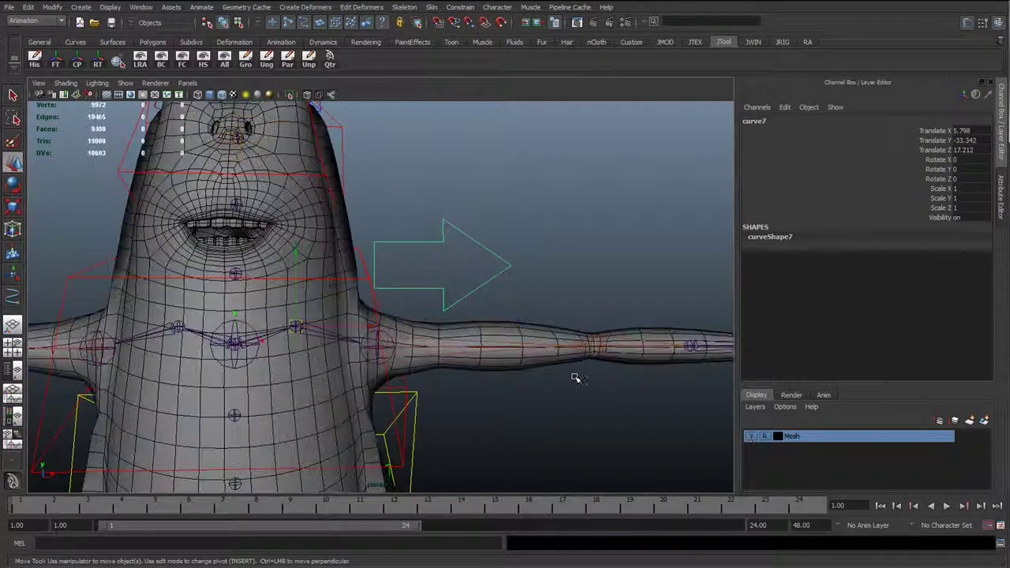
- Select the left clavicle joint and test its pivot with two trial rotations, undoing each one
scroll(505, 355, up, 2)
mouse_move(489, 349)
alt+mouse_down()
mouse_move(481, 352)
mouse_move(483, 336)
mouse_move(547, 402)
alt+mouse_up()
alt+drag(457, 349, 428, 354)
alt+middle_drag(428, 354, 507, 352)
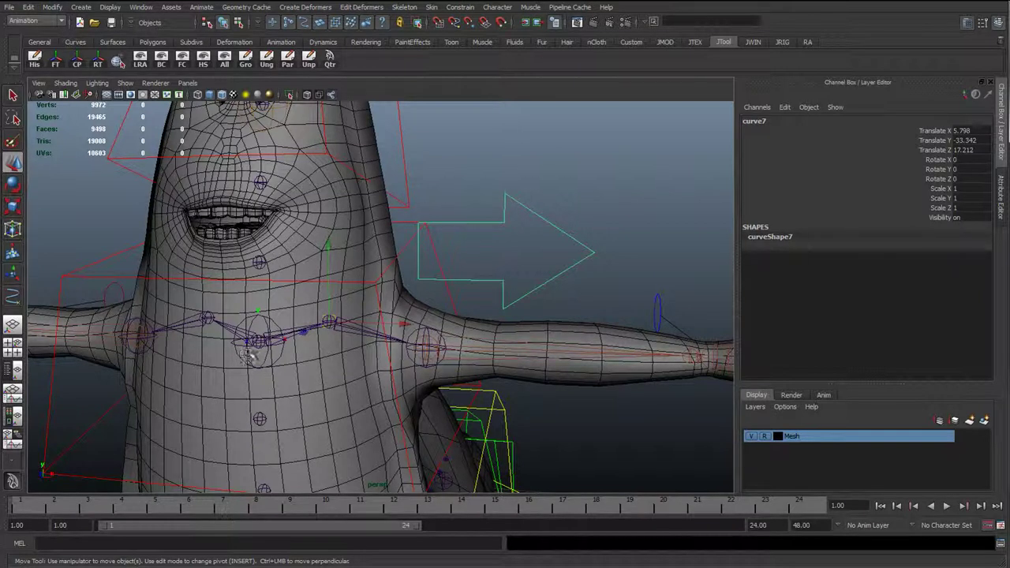
click(357, 324)
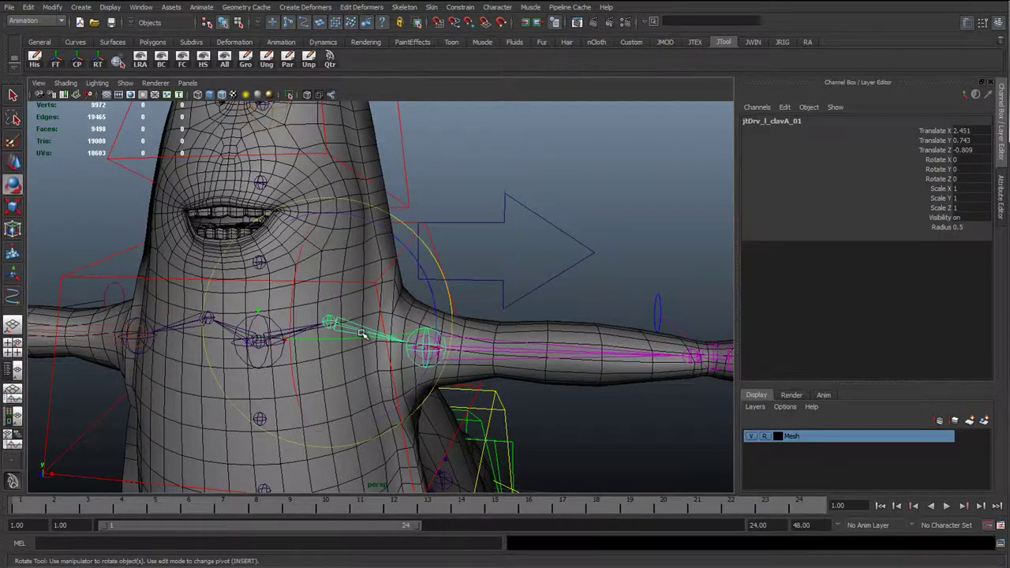
alt+drag(357, 324, 368, 371)
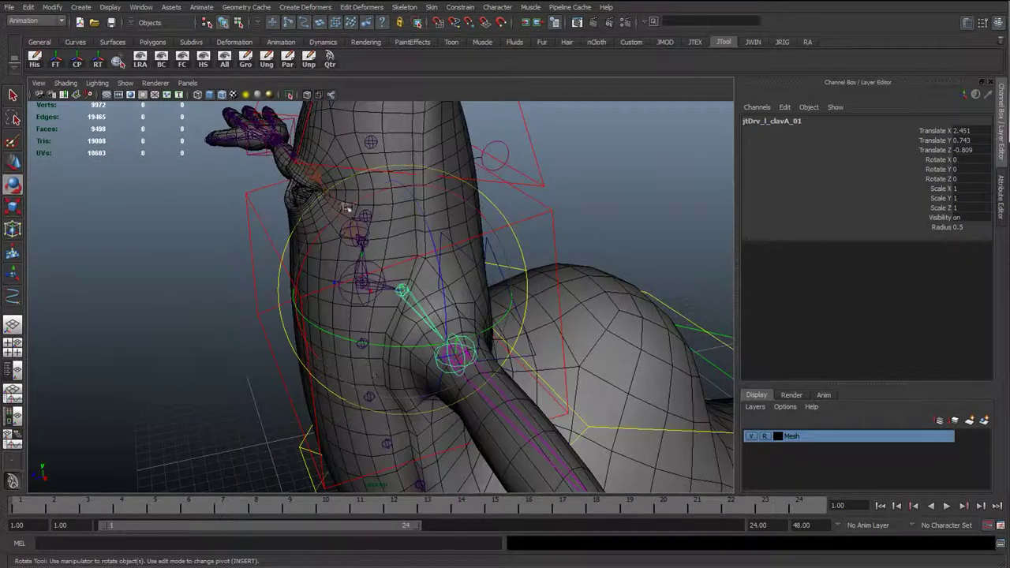
drag(350, 207, 444, 244)
key(ctrl+z)
alt+drag(379, 338, 510, 293)
drag(313, 241, 329, 284)
key(ctrl+z)
- Compare the left and right clavicle joints by selecting both from the front, and leave only the left one selected
alt+middle_drag(463, 302, 490, 298)
alt+middle_drag(516, 388, 559, 370)
scroll(424, 362, up, 2)
click(225, 308)
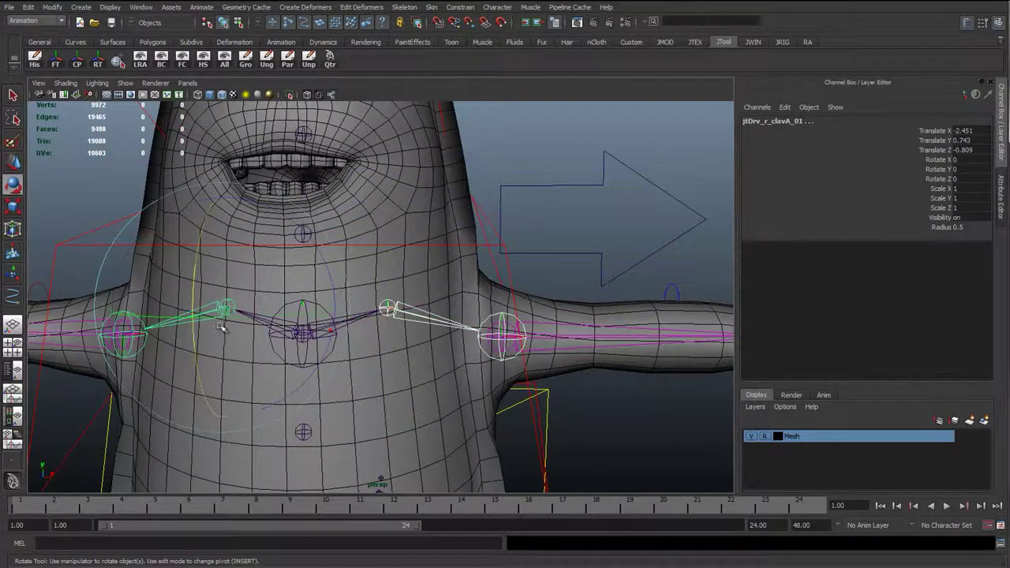
click(383, 308)
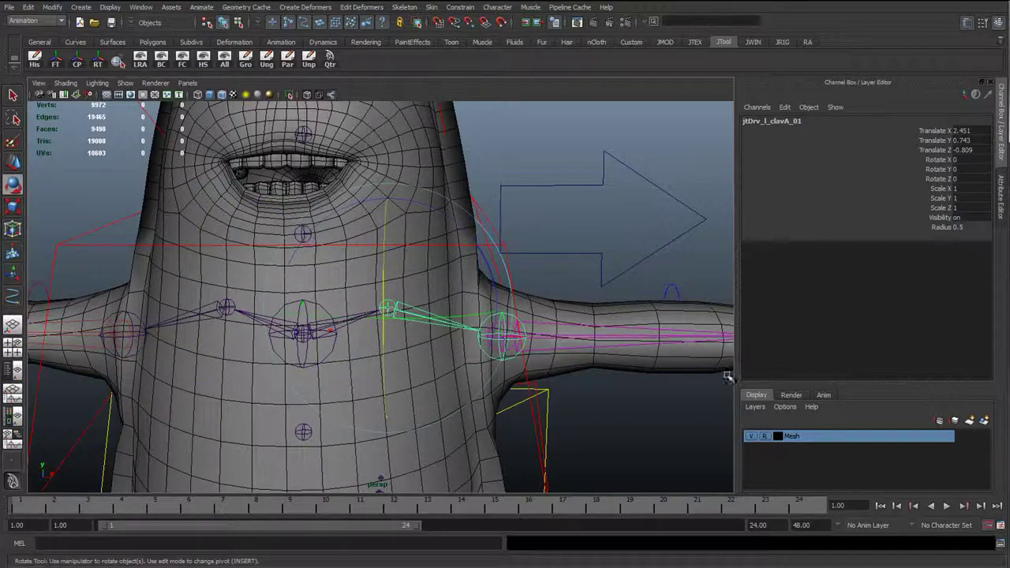
- Hide the Mesh layer and inspect the left and right clavicle joints, ending with the right one selected for rotation
click(752, 437)
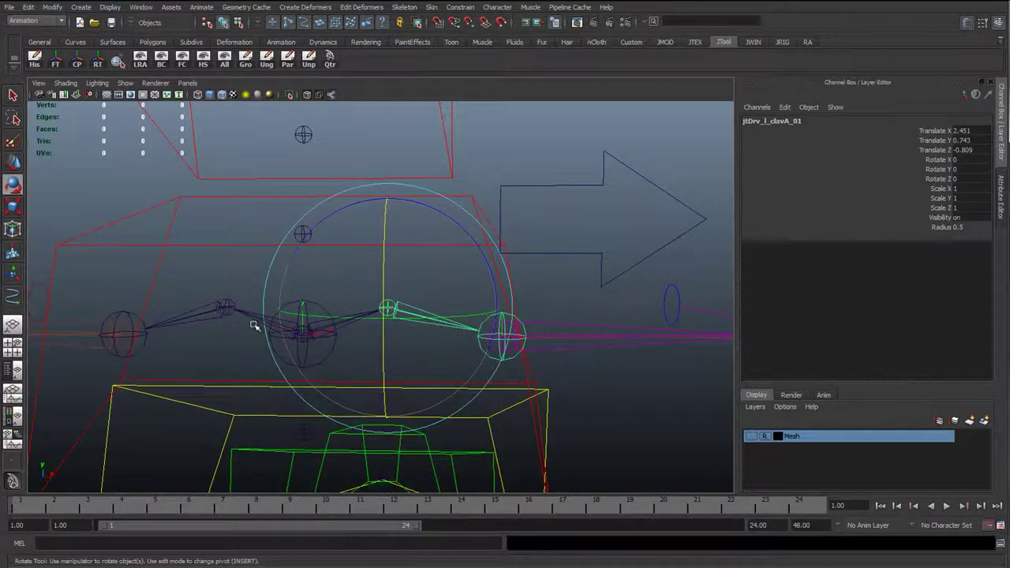
key(q)
click(259, 294)
alt+drag(467, 338, 494, 393)
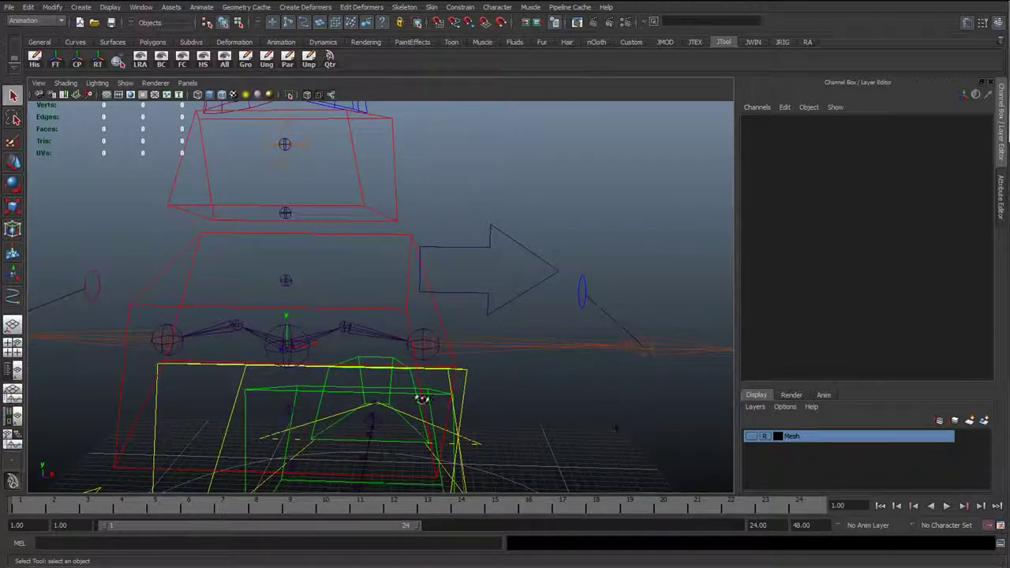
alt+drag(419, 390, 406, 247)
click(364, 338)
key(e)
click(261, 340)
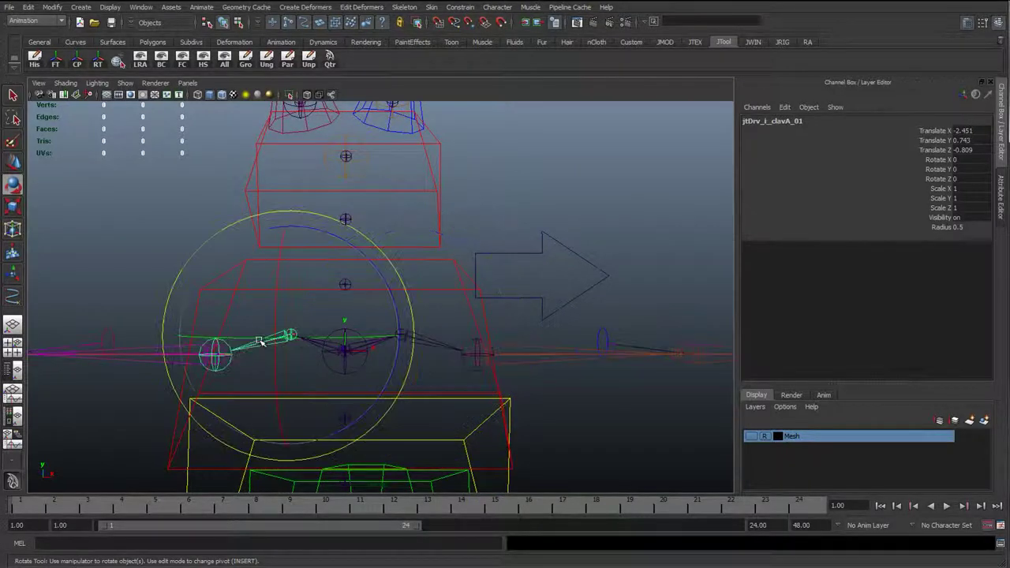
- Select the arrow control curve beside the left shoulder and check its placement relative to the clavicle joints
key(q)
click(594, 275)
alt+drag(593, 276, 528, 313)
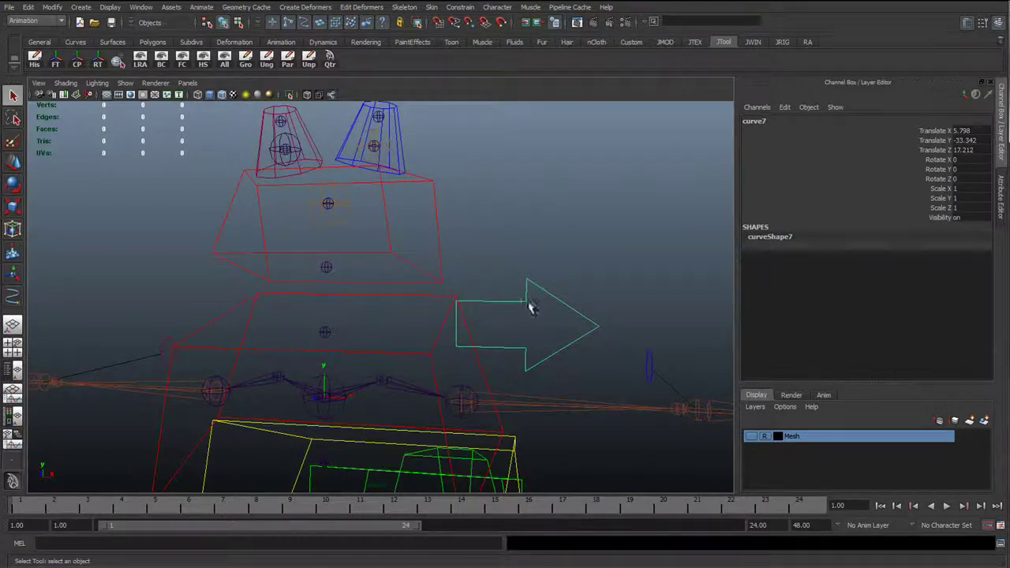